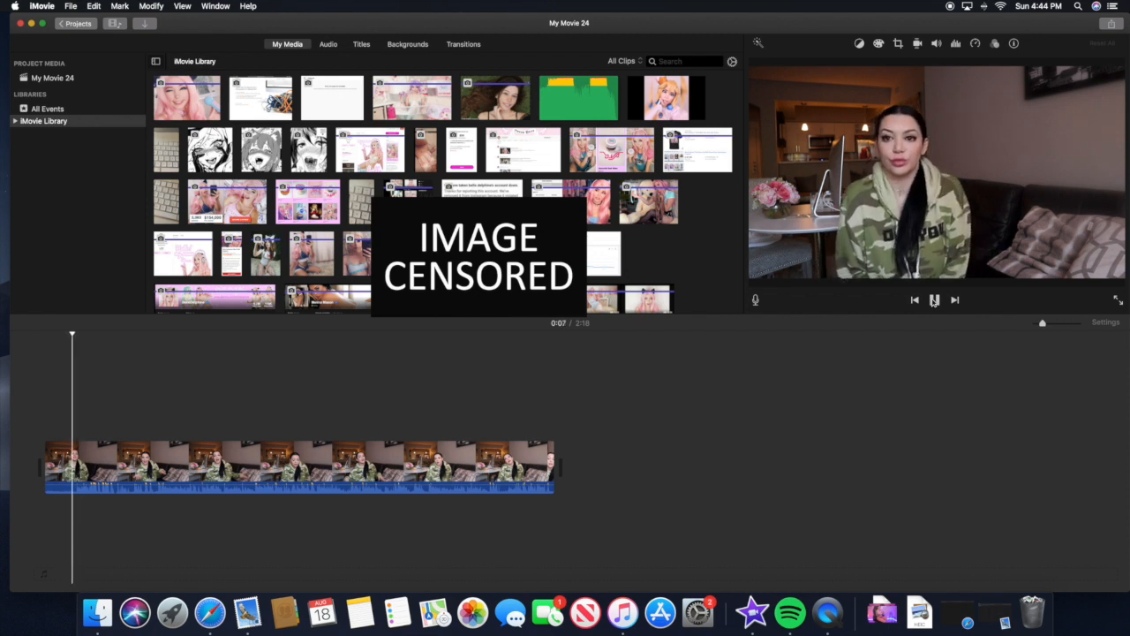
Stop playback, split the clip about 8.1 seconds in, where the talking starts, and delete the opening section
click(934, 300)
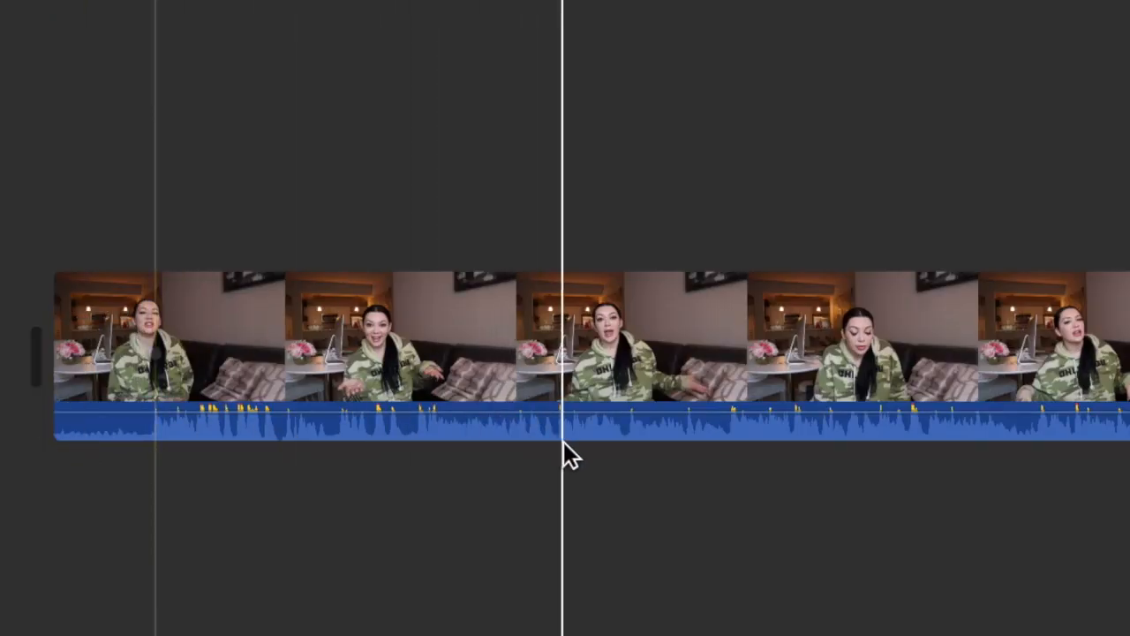
click(145, 275)
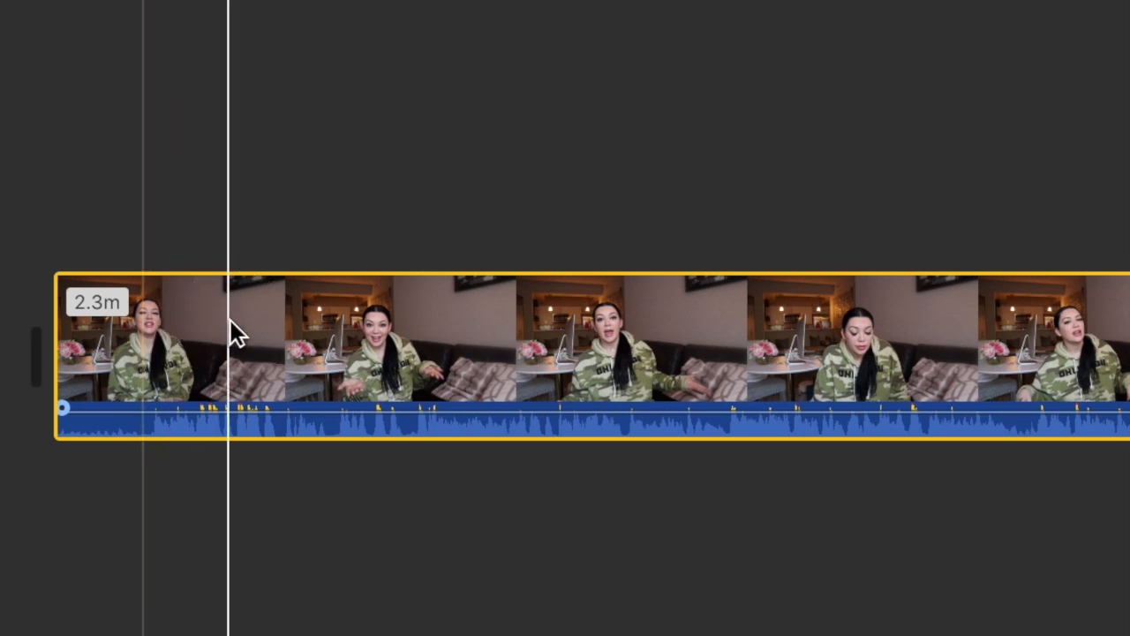
click(148, 332)
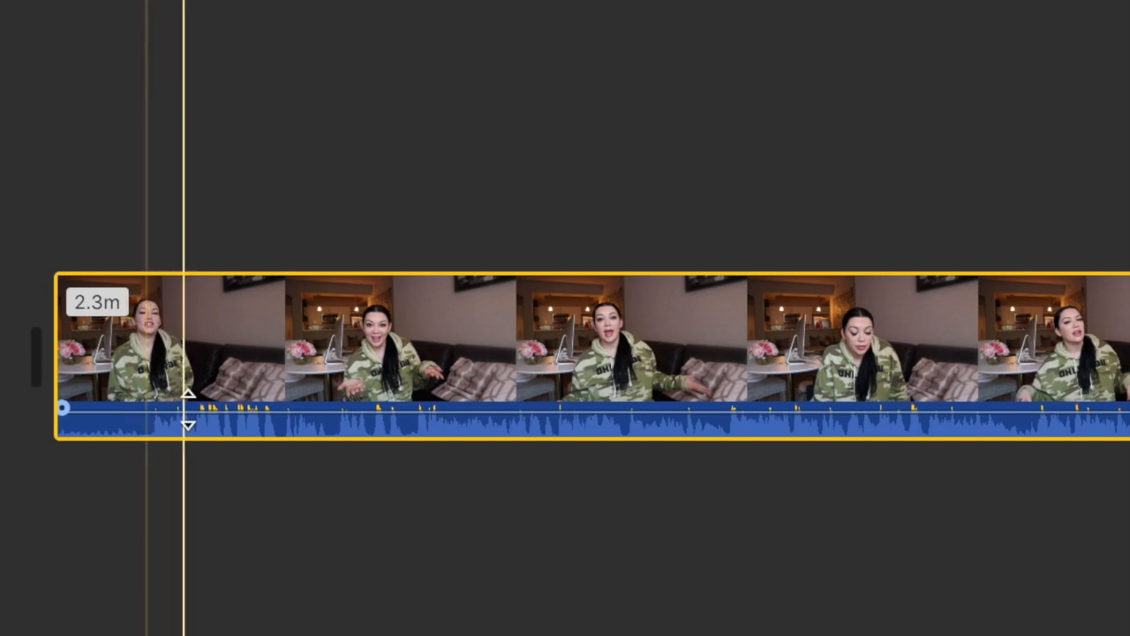
right_click(148, 380)
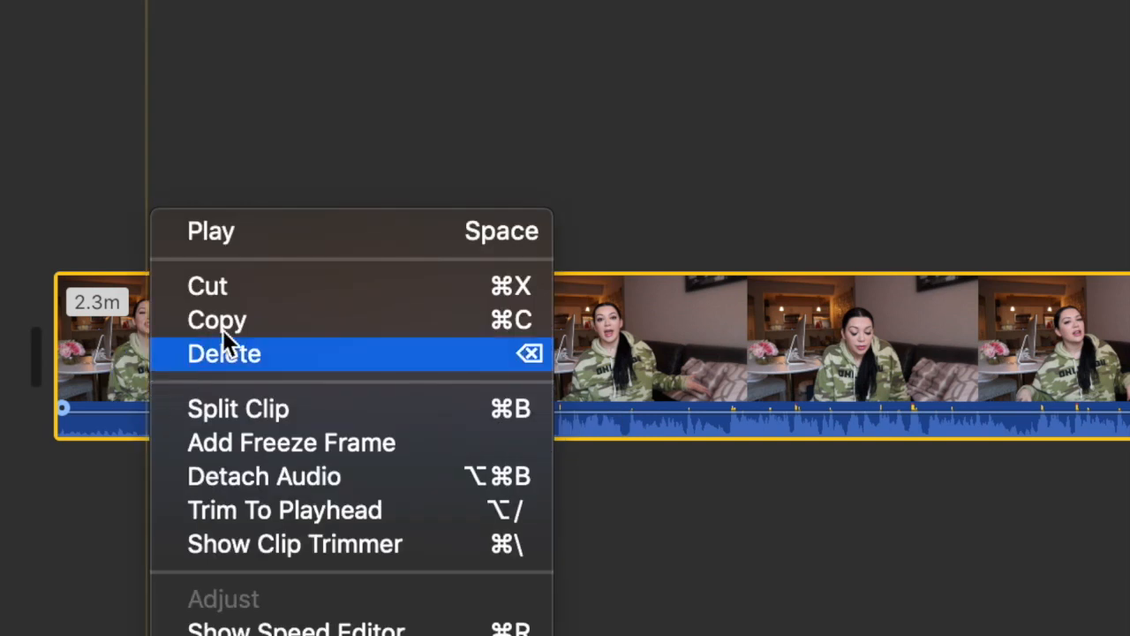
click(261, 410)
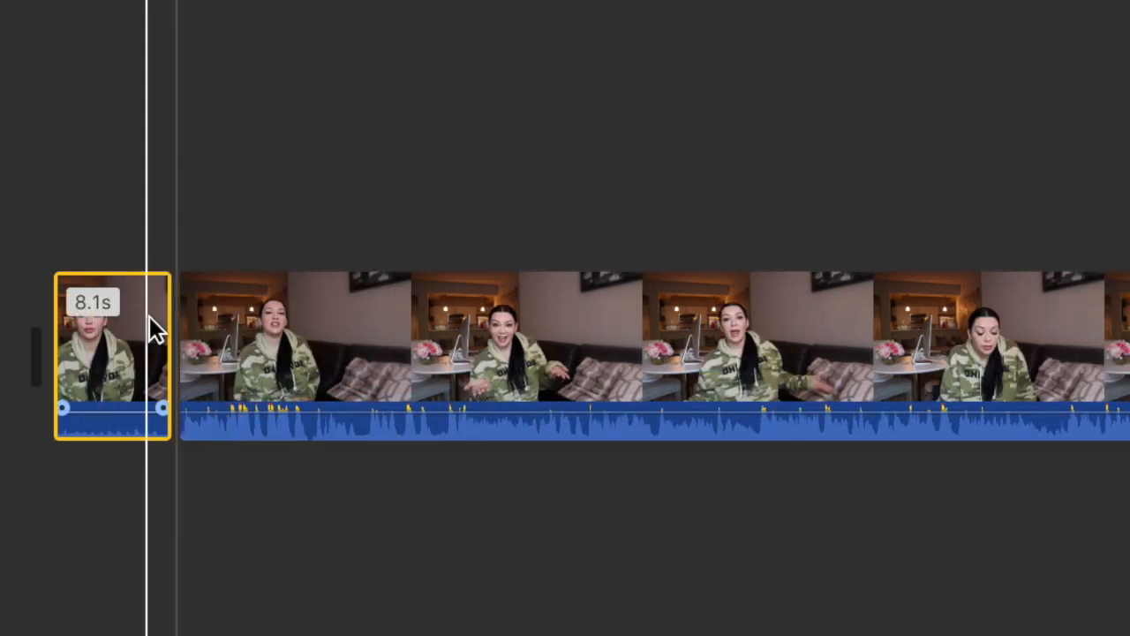
click(99, 362)
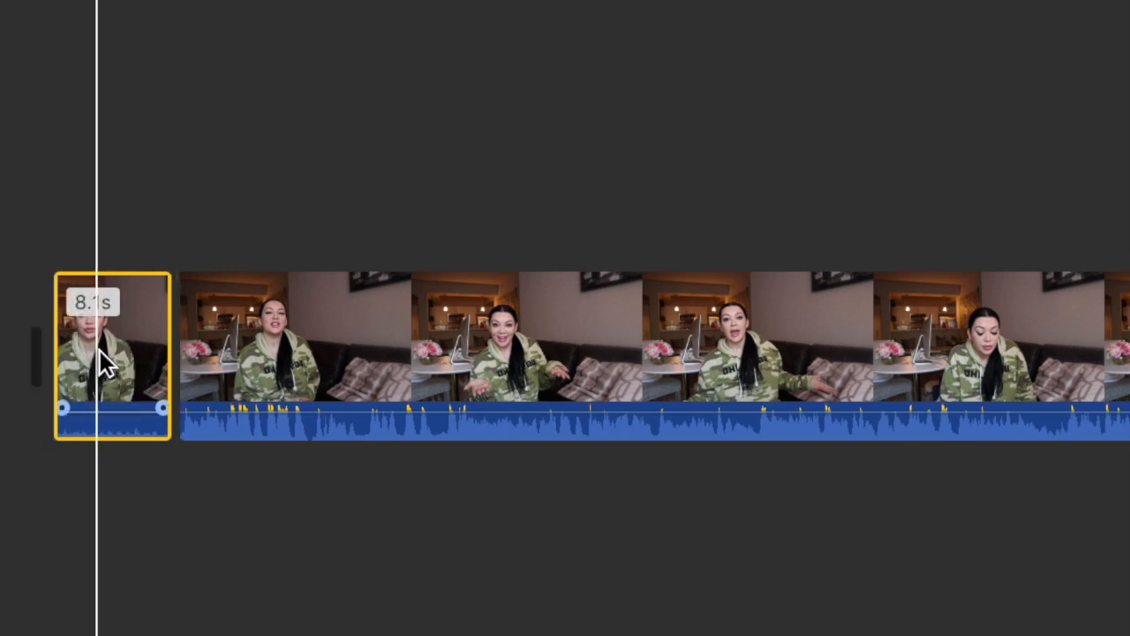
key(Delete)
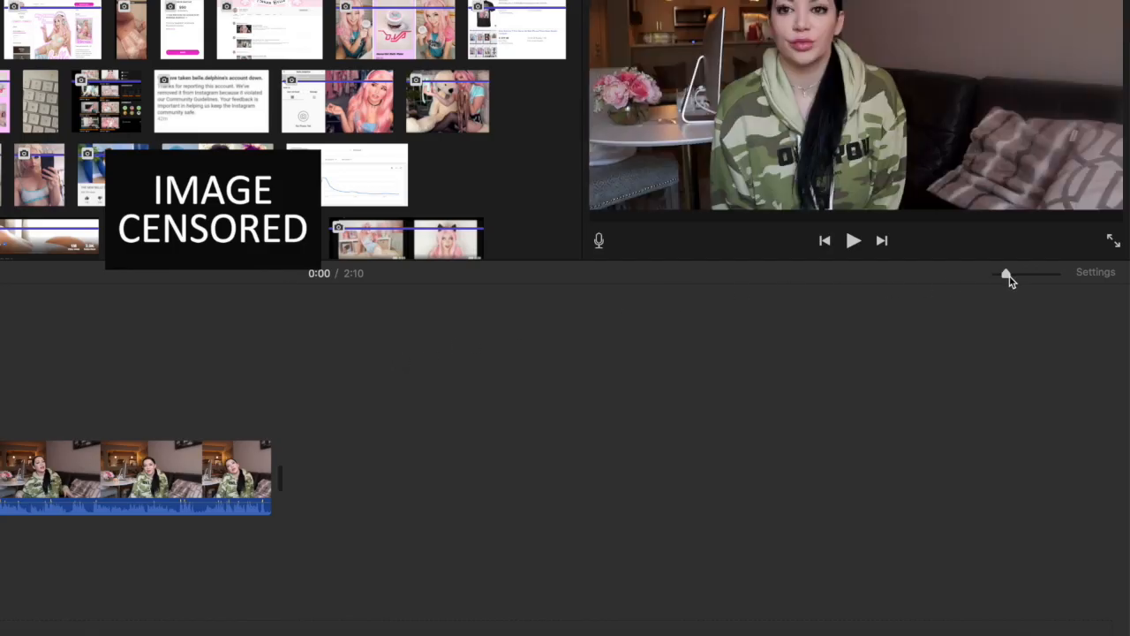
Enlarge the timeline for finer editing and split the remaining clip about 10.9 seconds from its start
click(1007, 275)
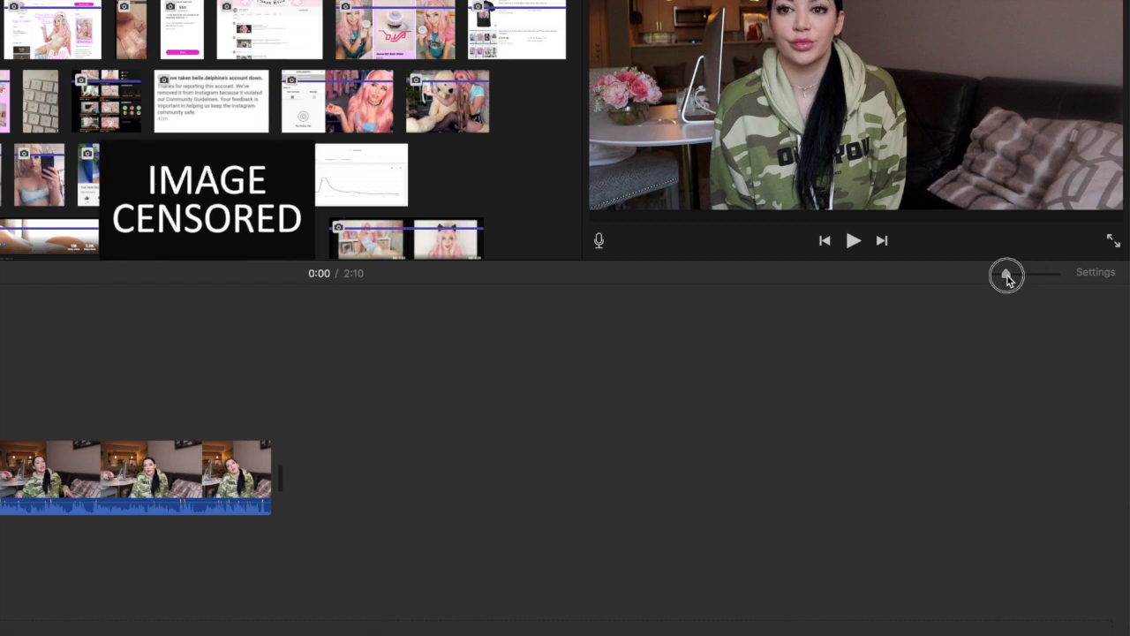
drag(1011, 276, 1042, 276)
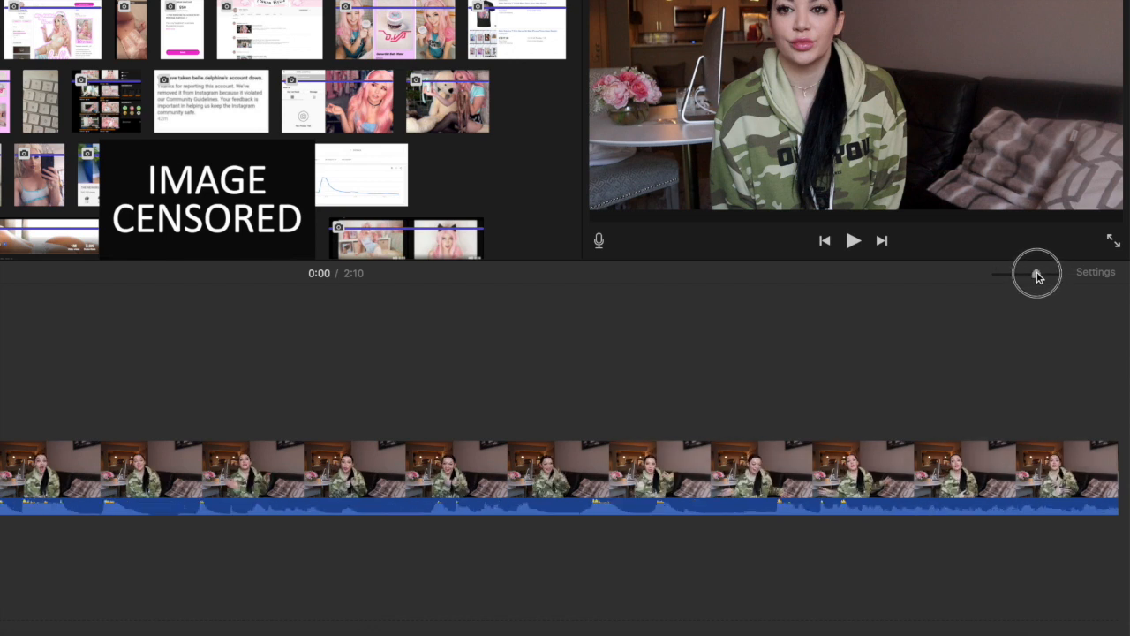
drag(1037, 276, 1031, 277)
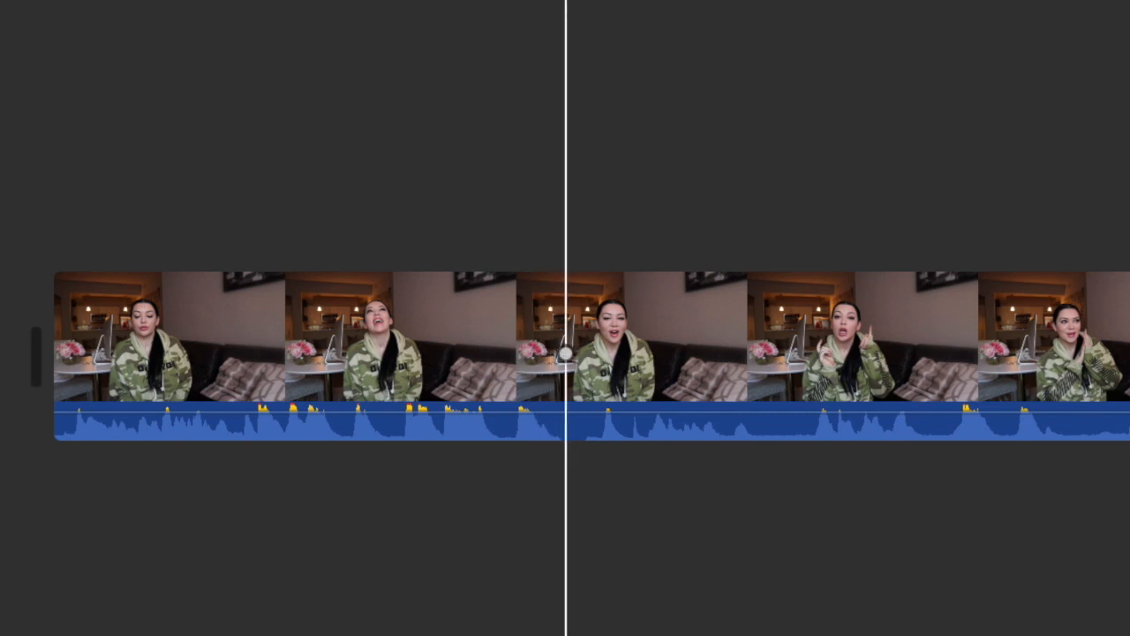
right_click(572, 323)
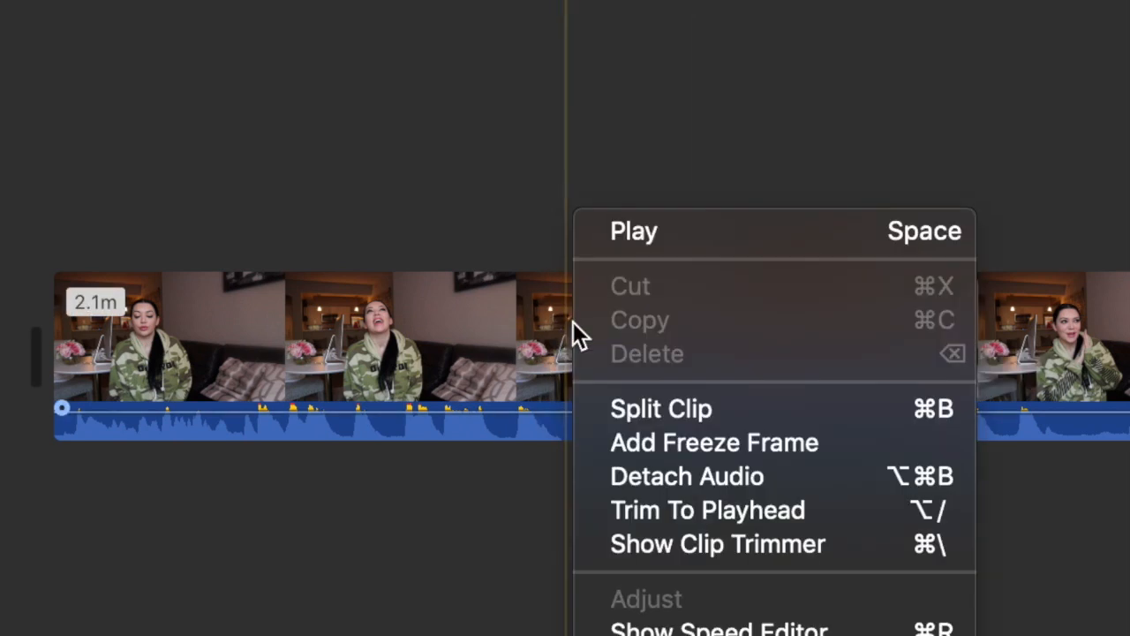
click(669, 409)
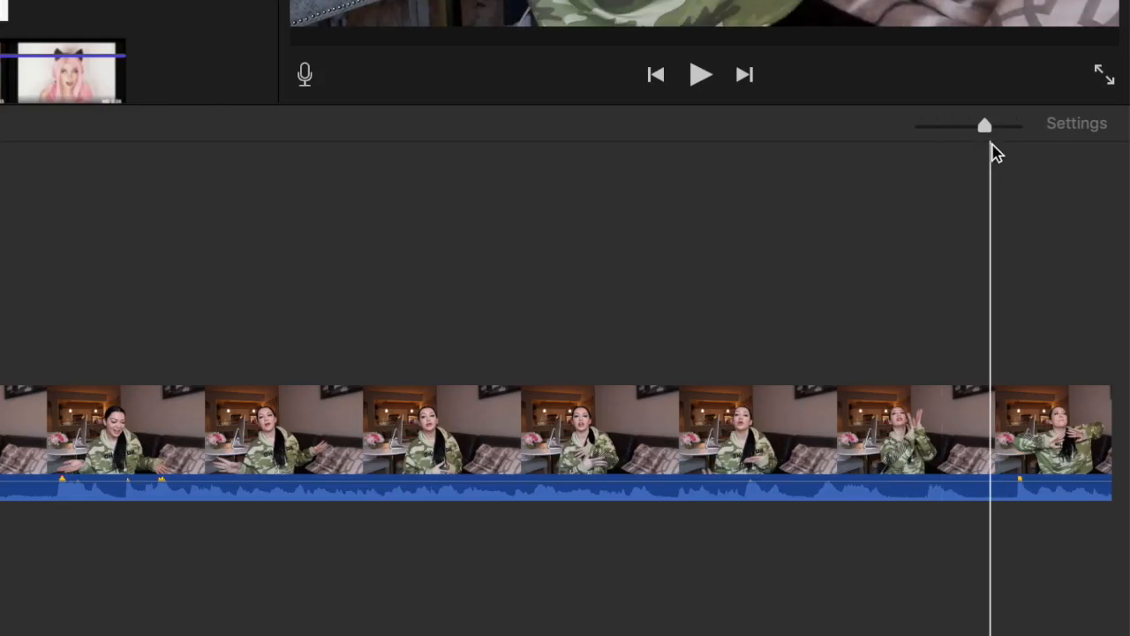
Review the opening 10.9-second clip and split it at the laughing moment at 0:04
drag(989, 134, 1000, 133)
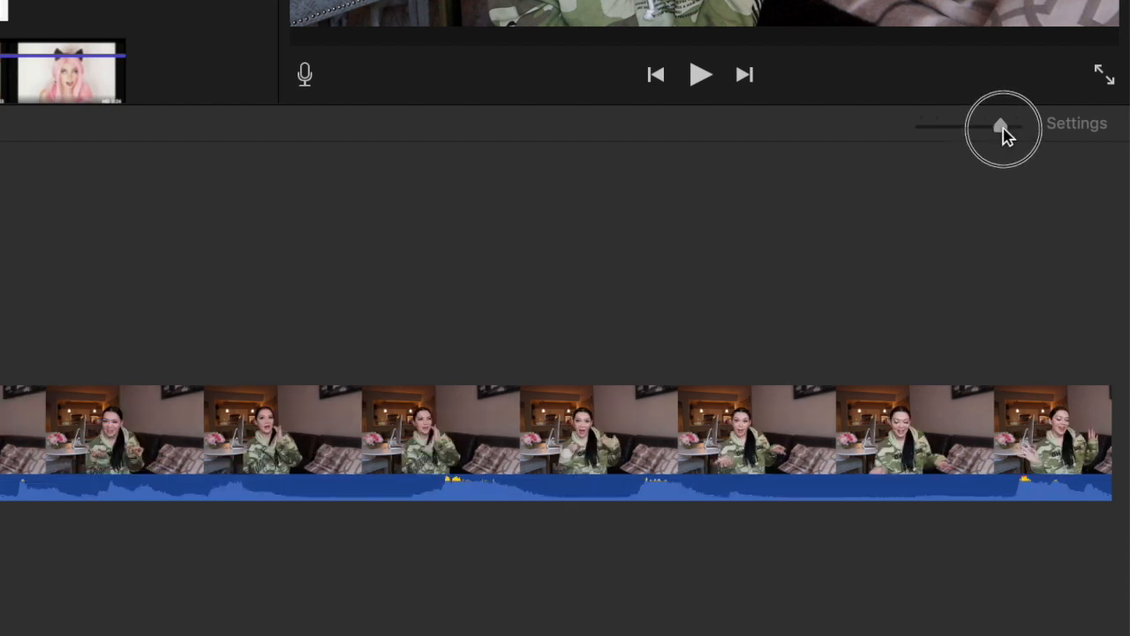
scroll(556, 442, right, 5)
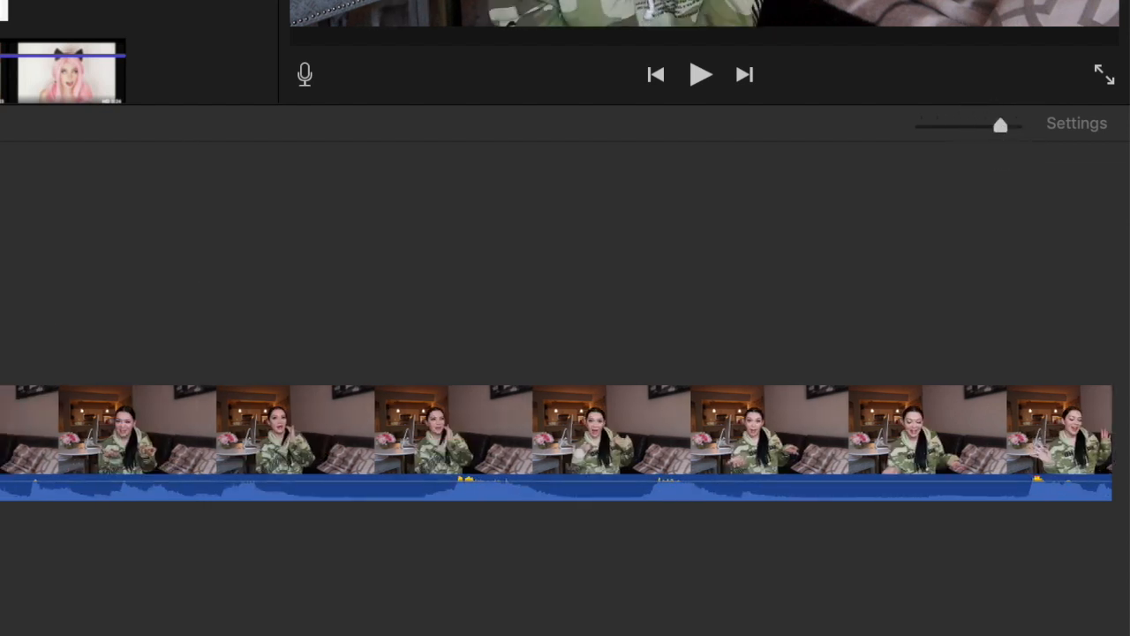
scroll(557, 441, right, 2)
key(super+b)
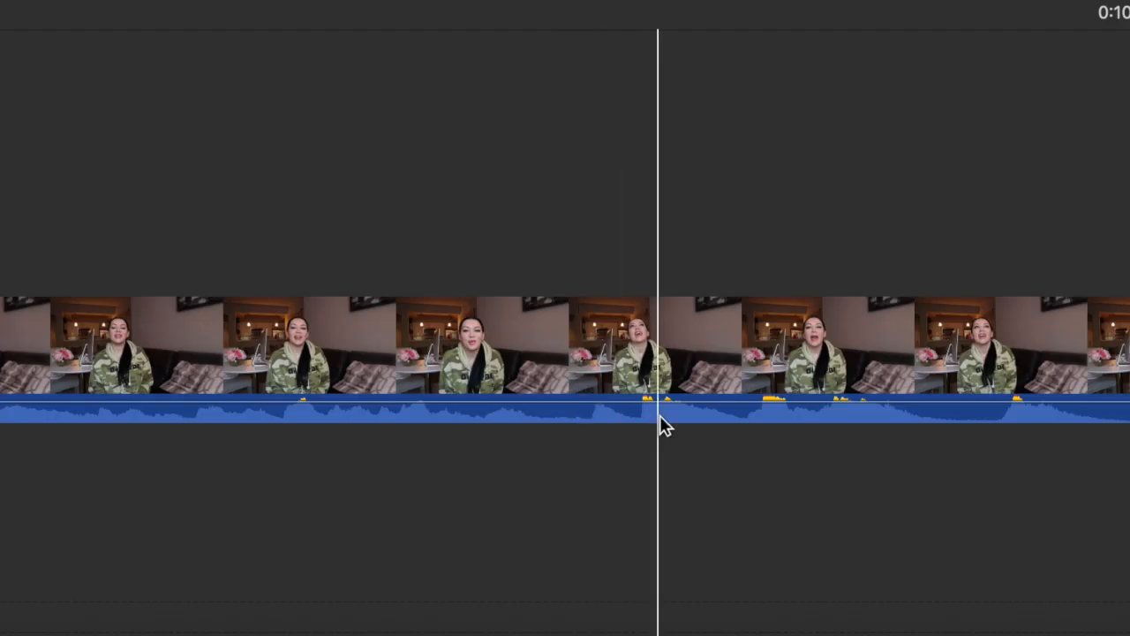
click(640, 424)
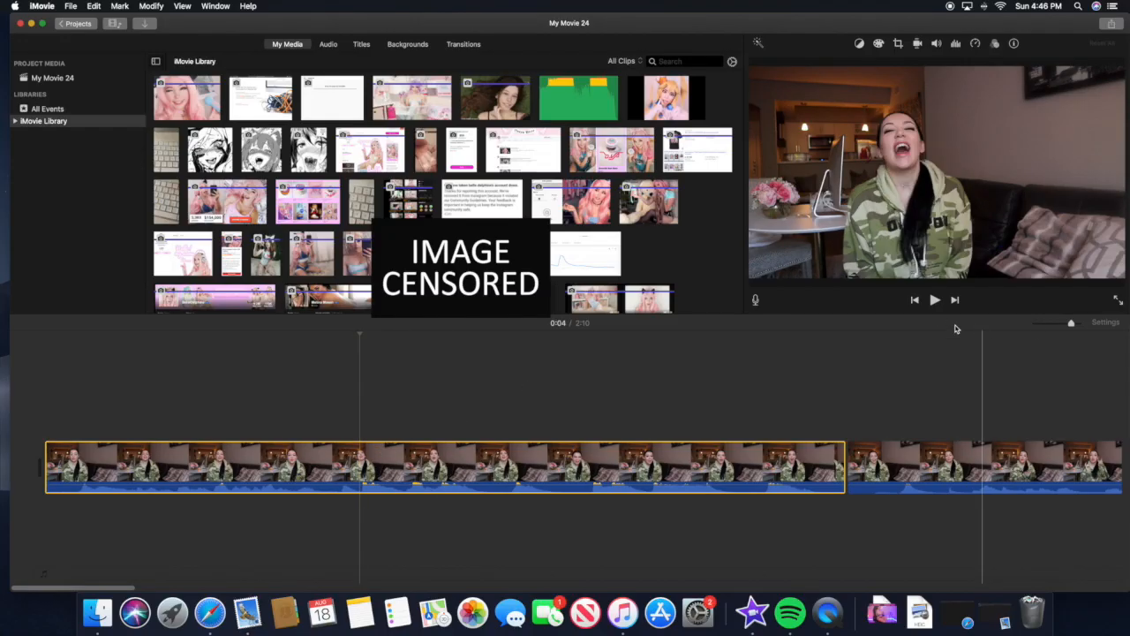
click(937, 301)
click(938, 301)
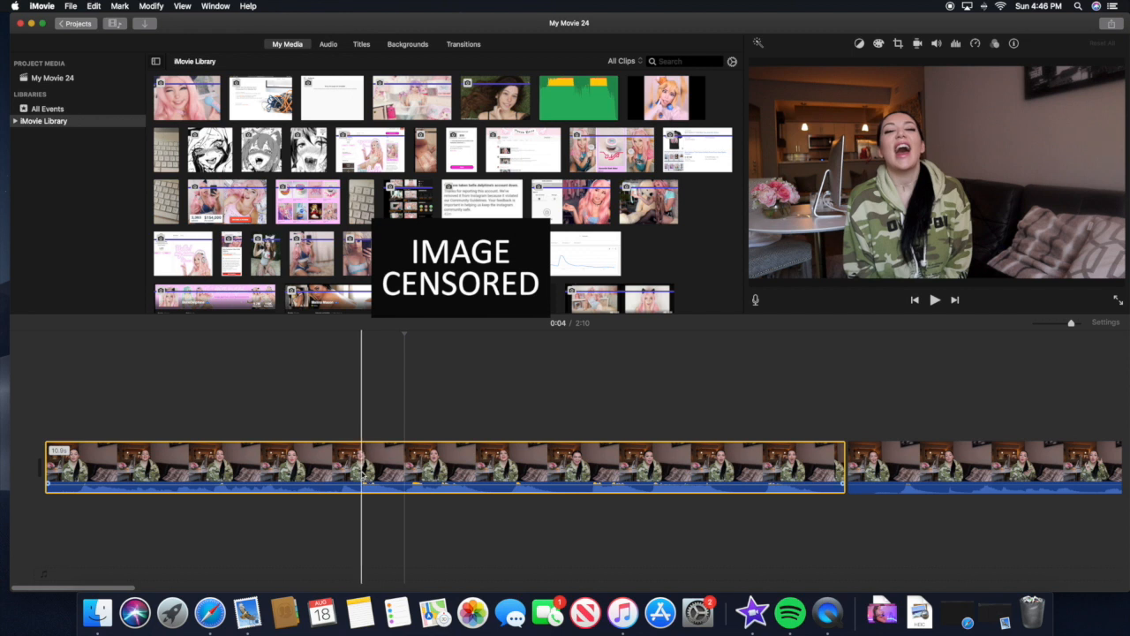
click(363, 475)
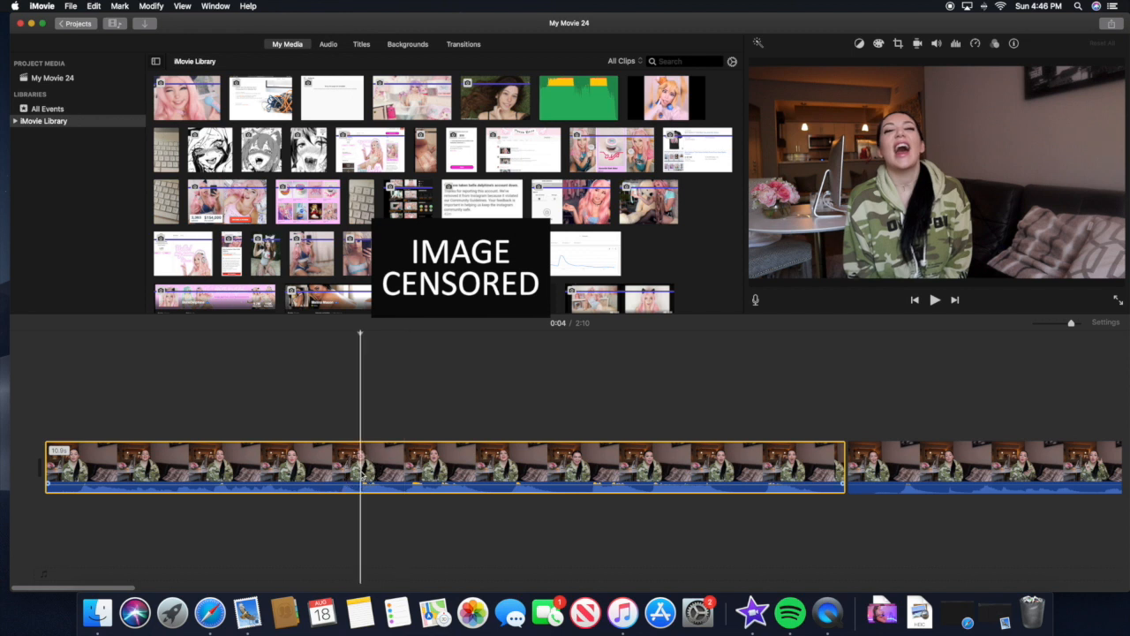
right_click(363, 475)
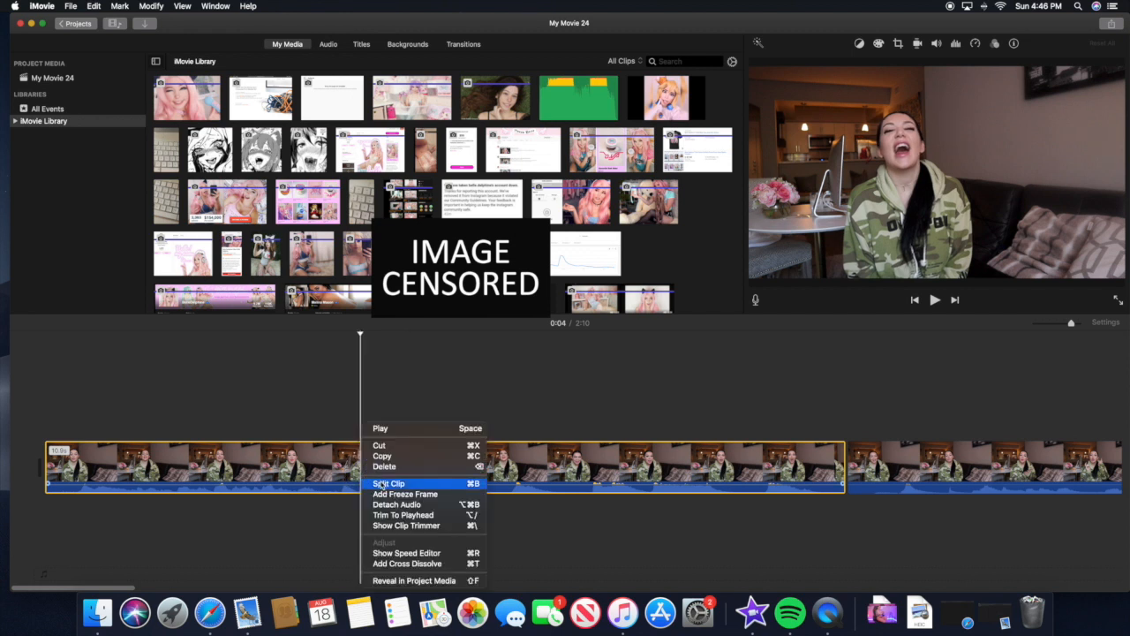
click(382, 485)
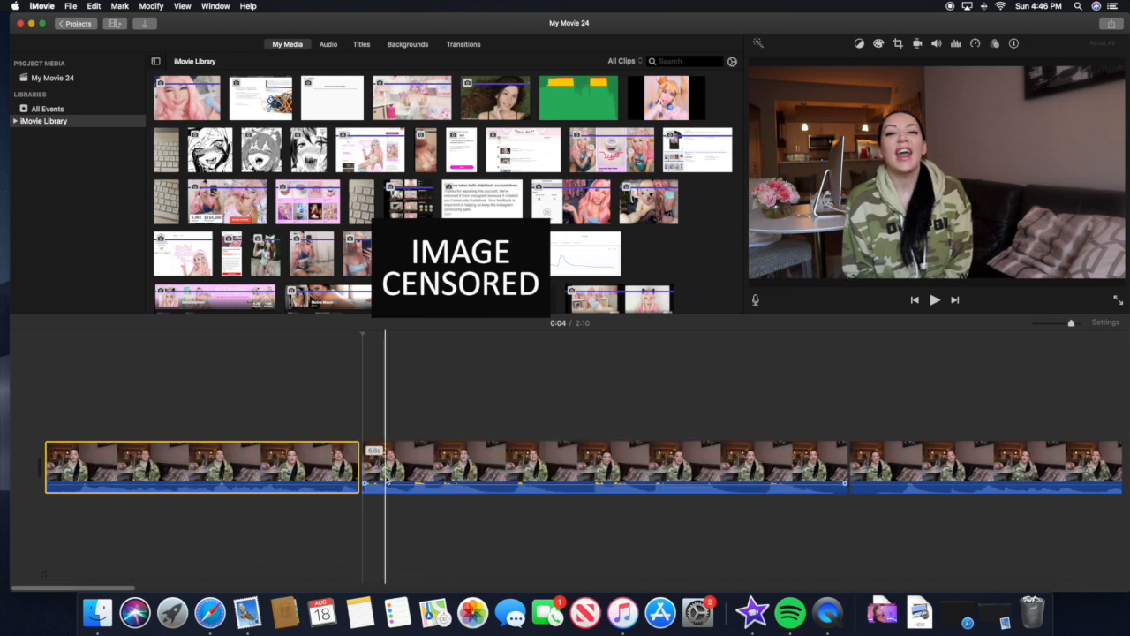
Play the second clip and split off a very short piece at its start, still within 0:04
click(366, 433)
click(935, 301)
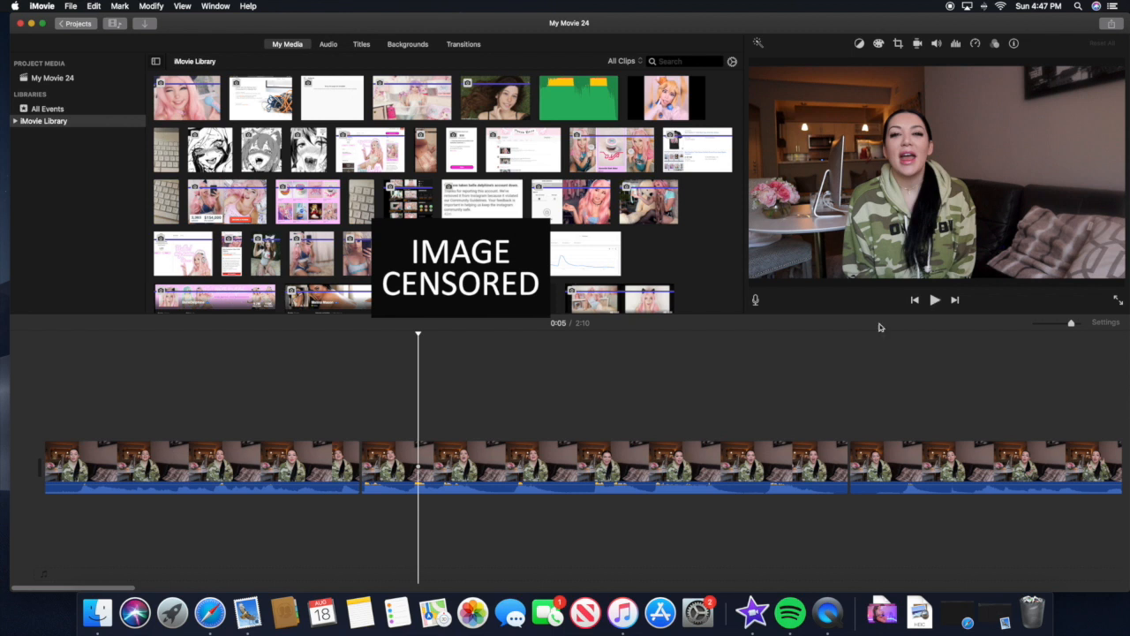
click(409, 458)
right_click(409, 458)
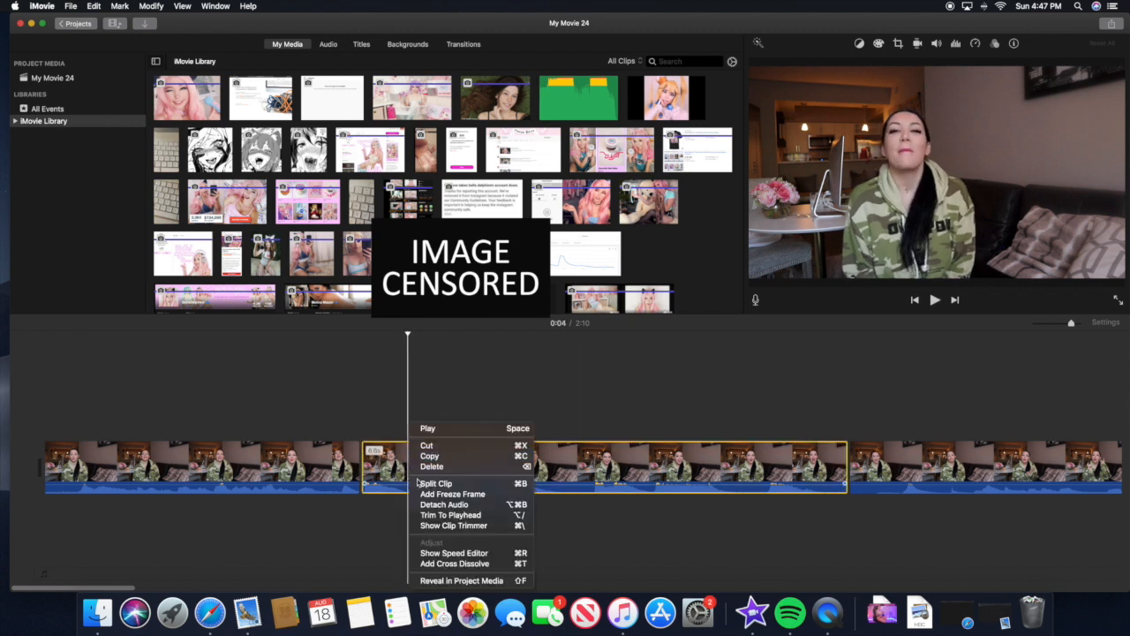
click(437, 483)
Play on into the third clip and split it at 0:06
click(494, 398)
click(936, 301)
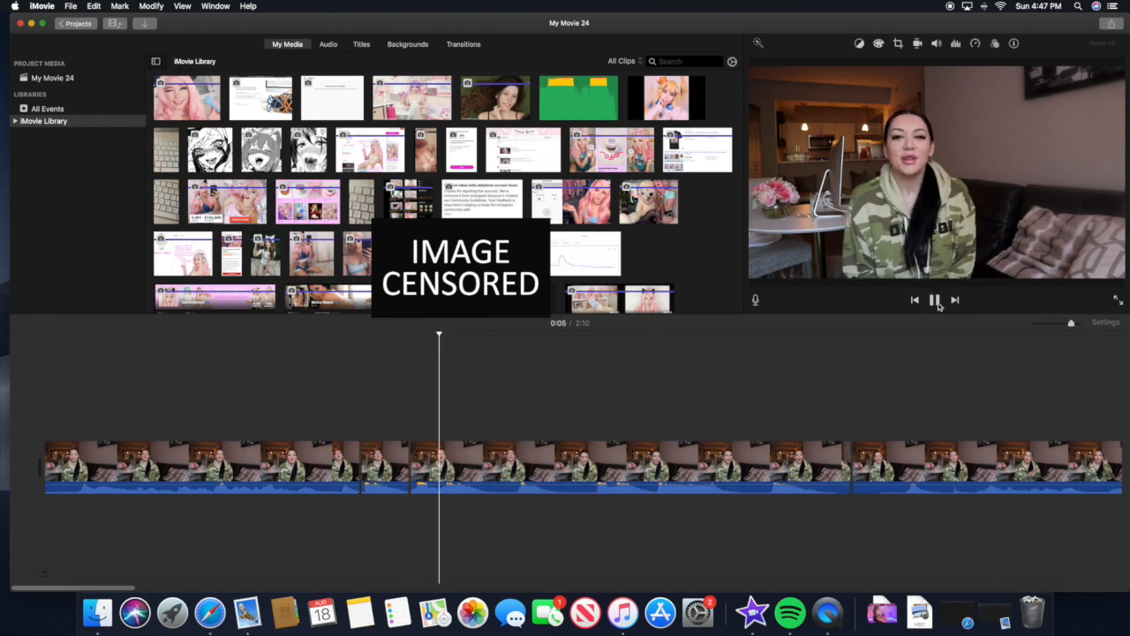
click(935, 300)
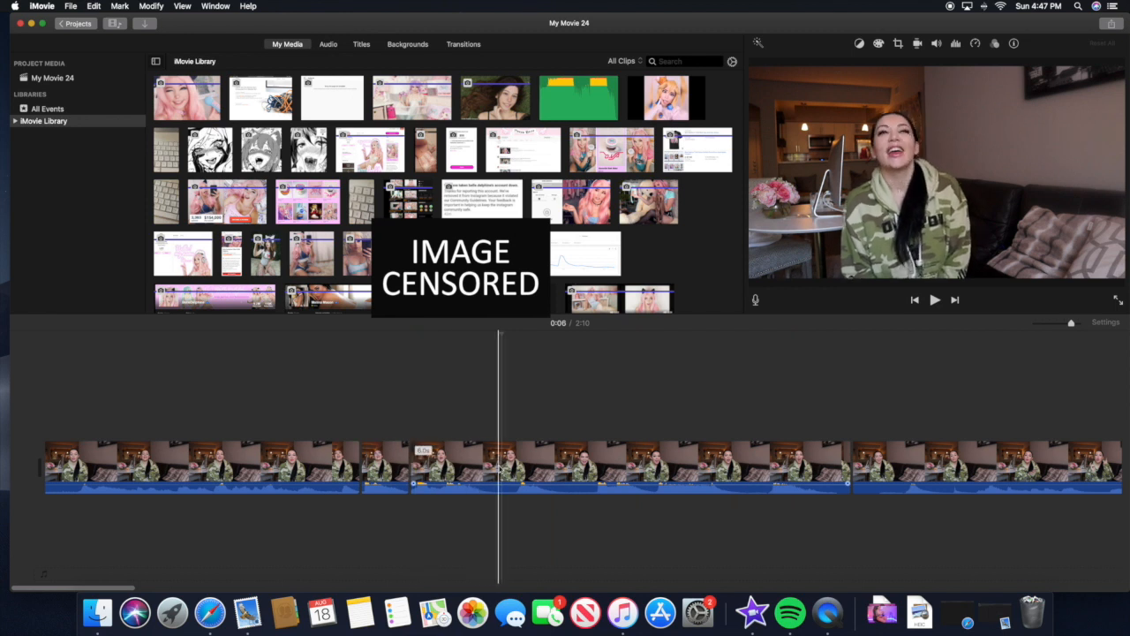
click(514, 466)
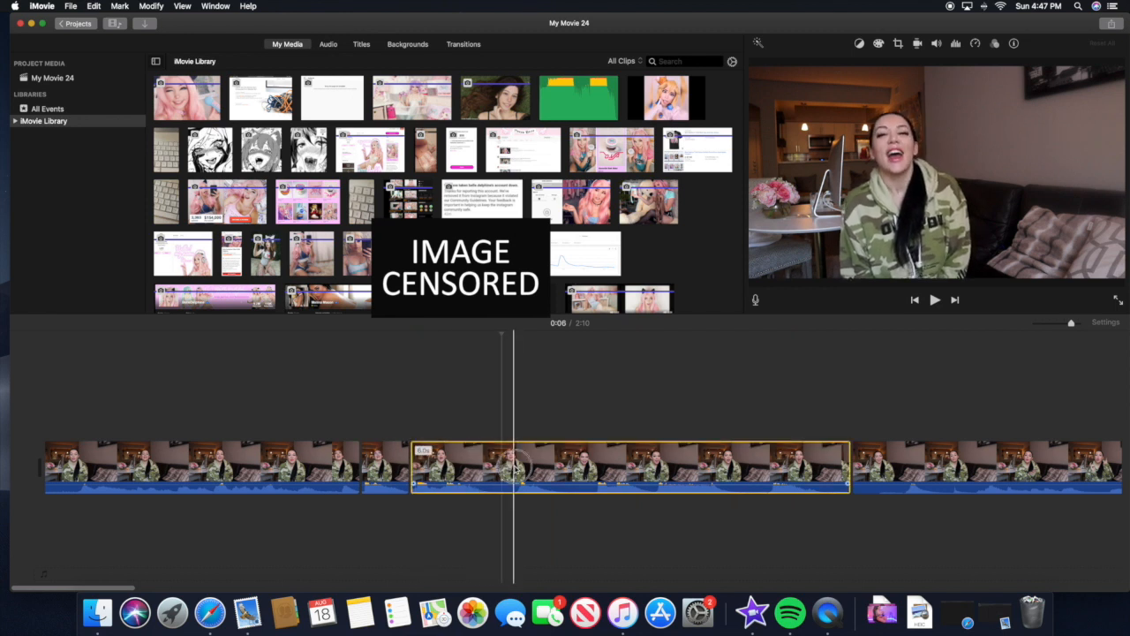
right_click(514, 467)
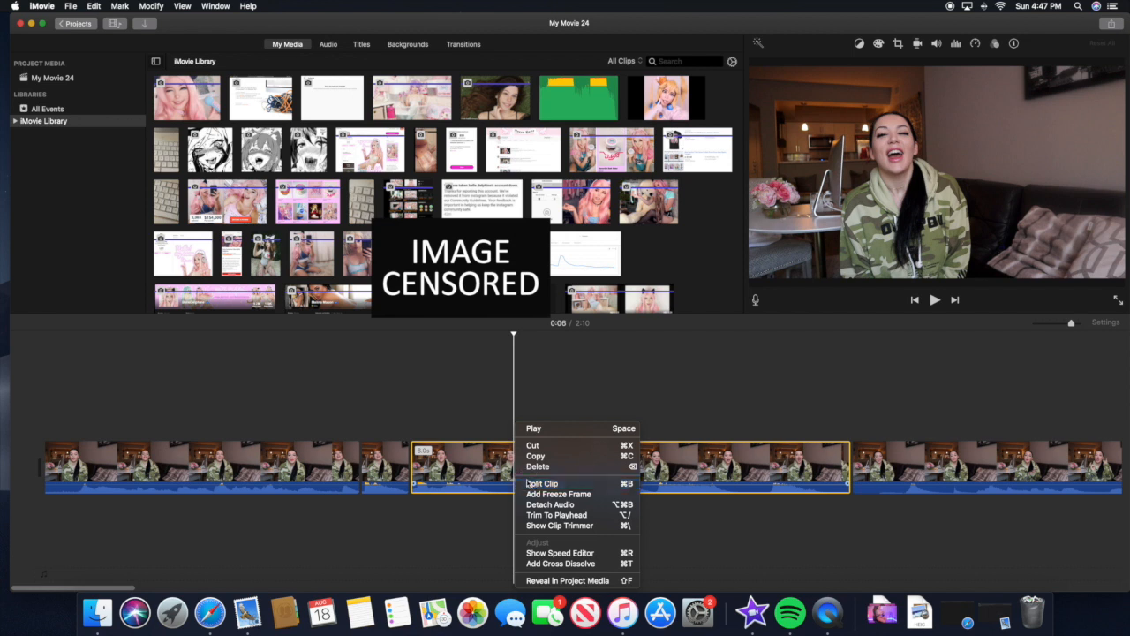
click(524, 482)
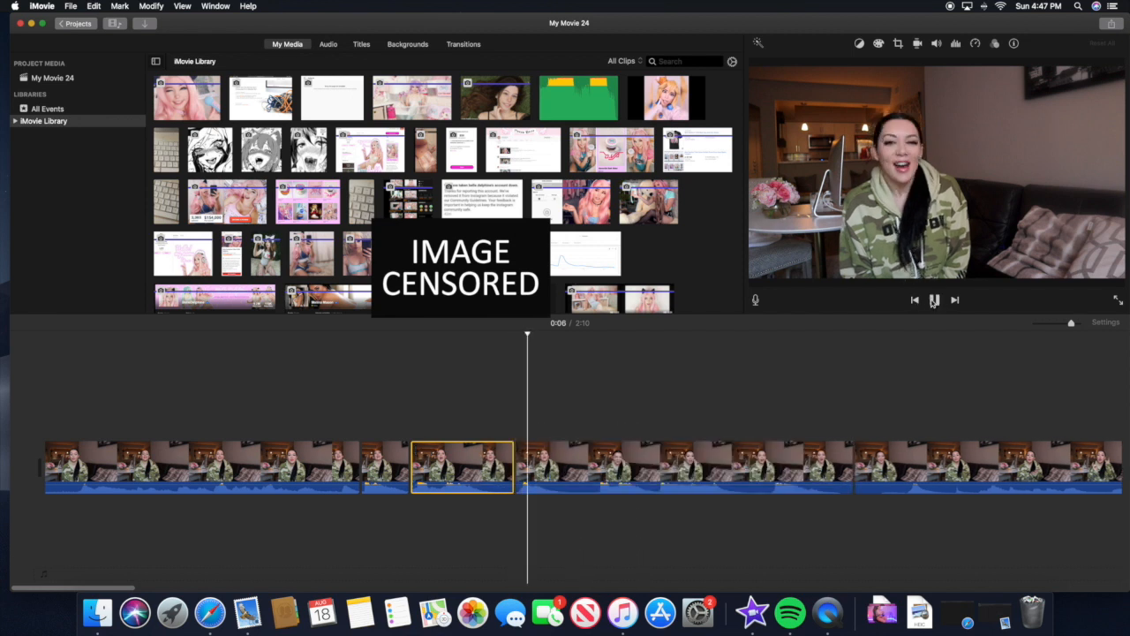
Stop playback in the fourth clip and split it at 0:07
click(935, 300)
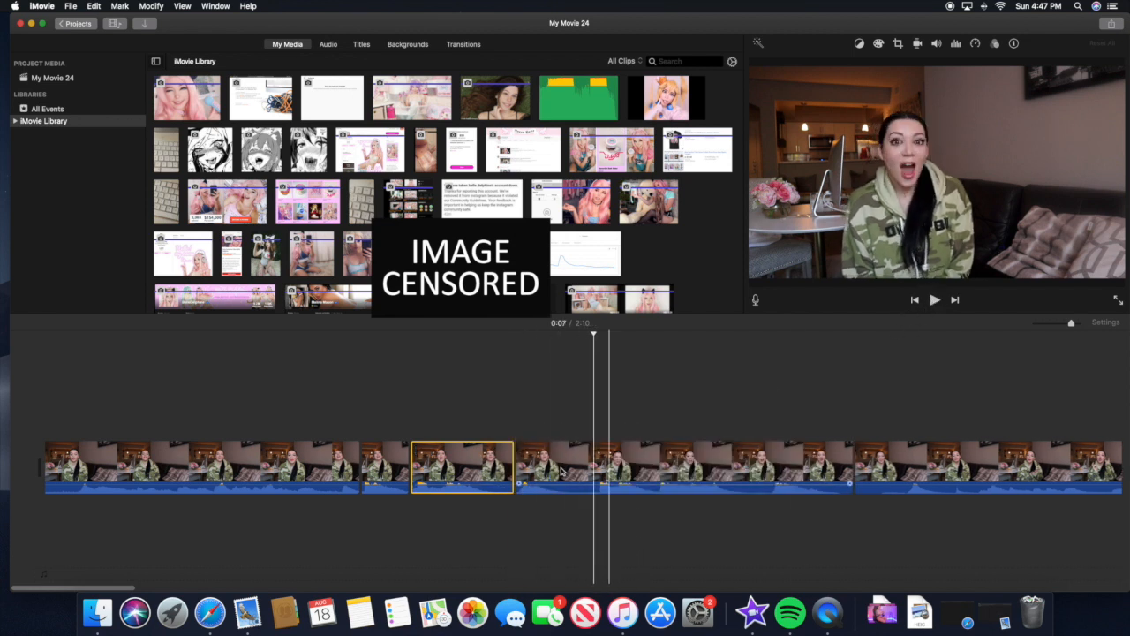
click(600, 461)
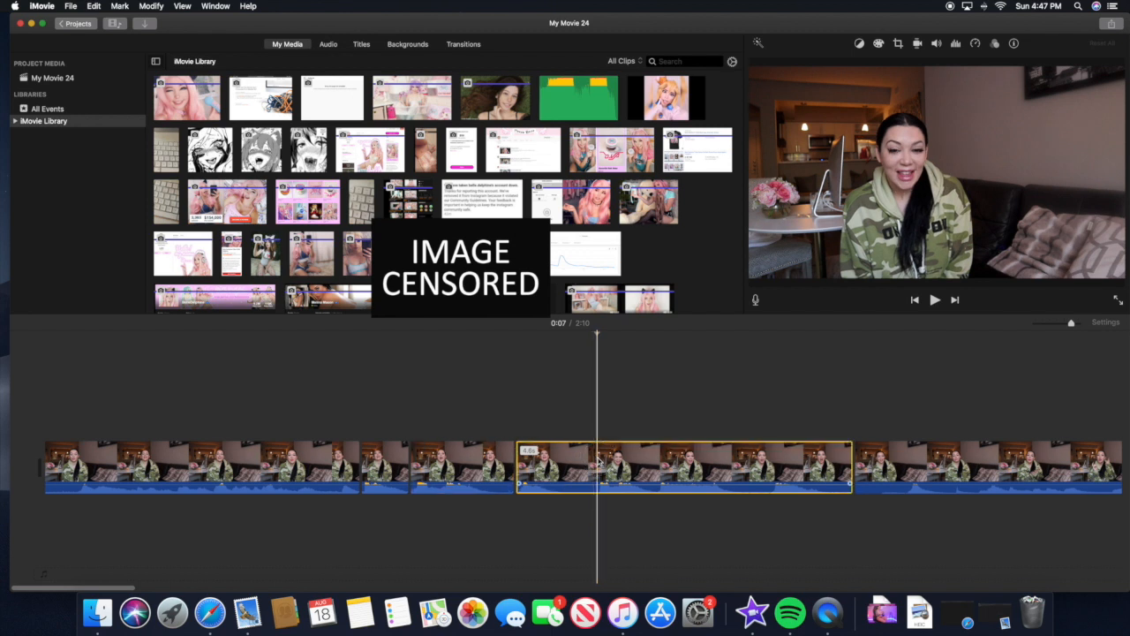
right_click(599, 461)
click(625, 483)
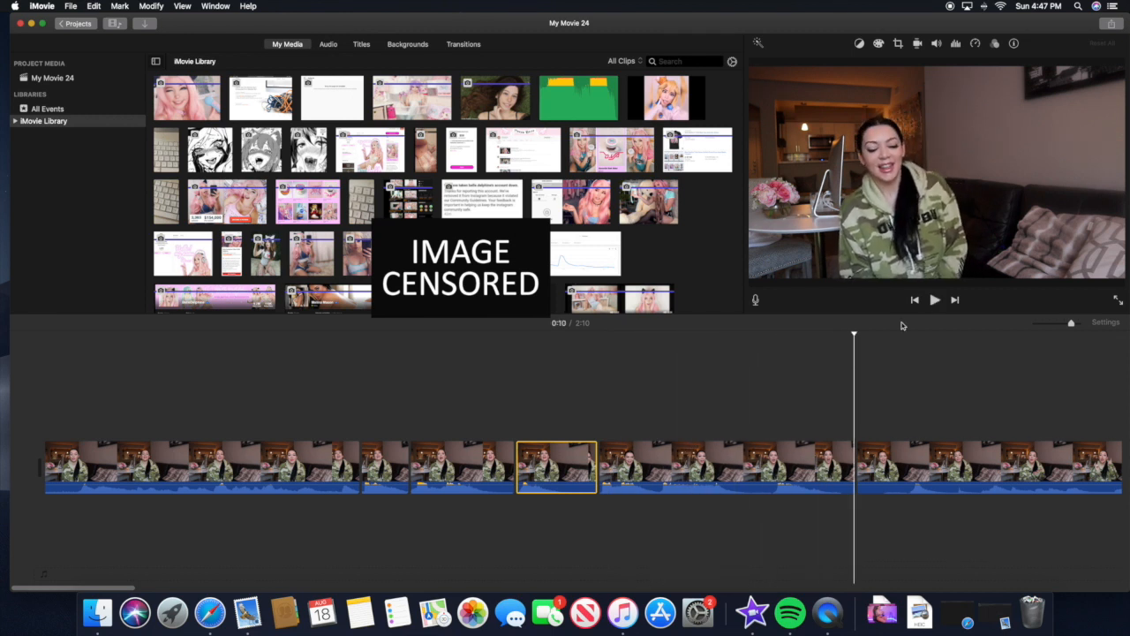
Split the fifth clip at 0:08 and 0:09, and delete the section between the two cuts
click(660, 465)
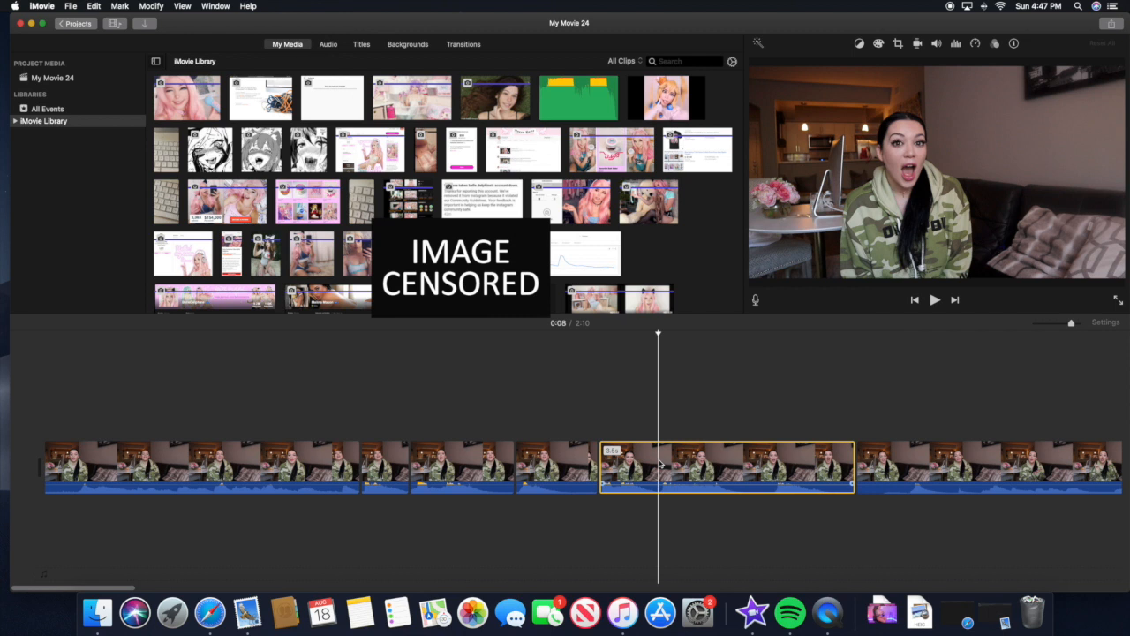
right_click(660, 465)
click(685, 483)
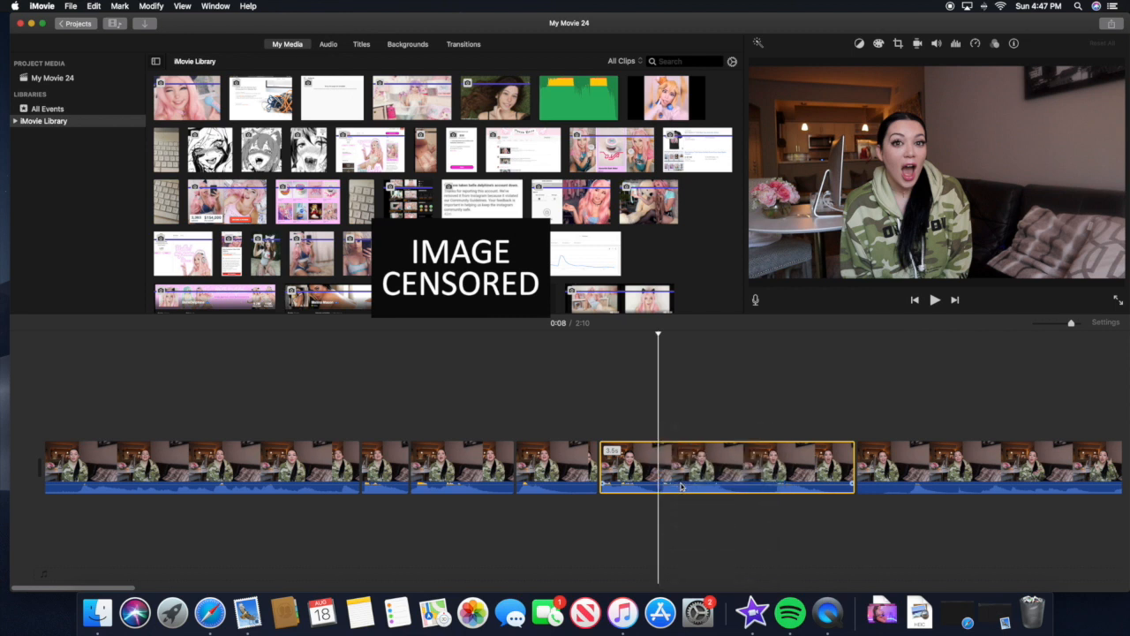
click(773, 465)
right_click(773, 464)
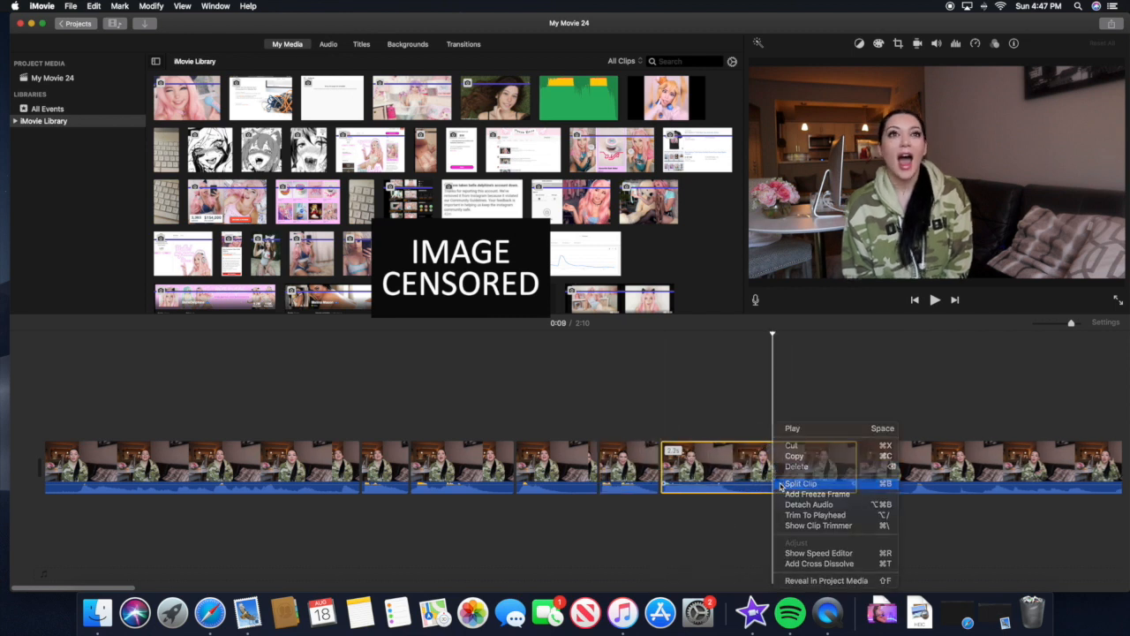
click(797, 483)
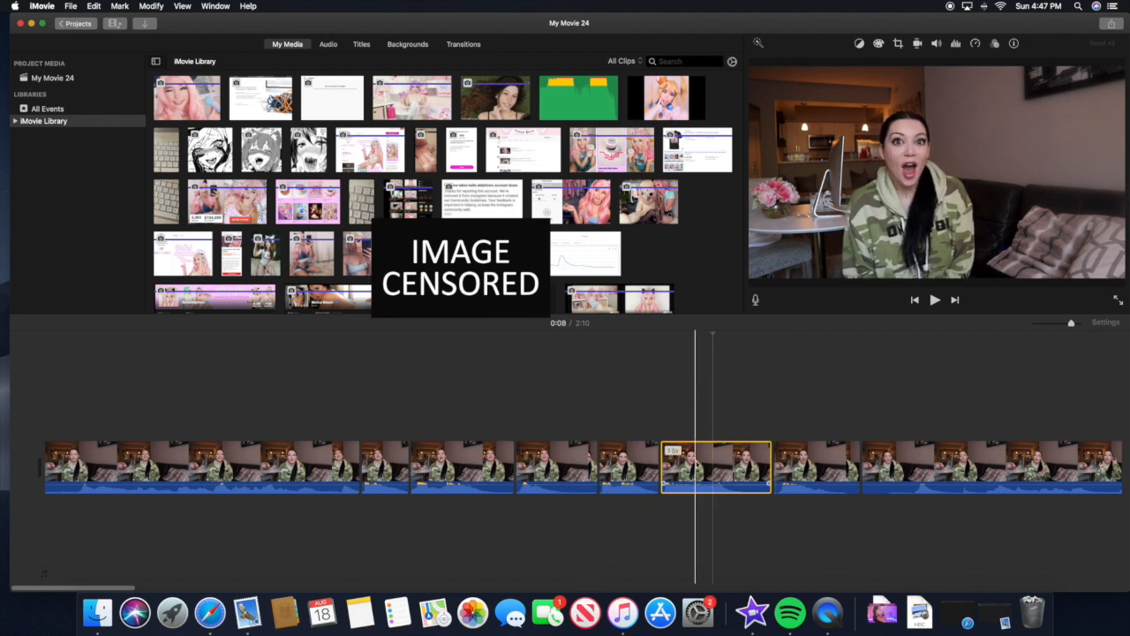
key(Delete)
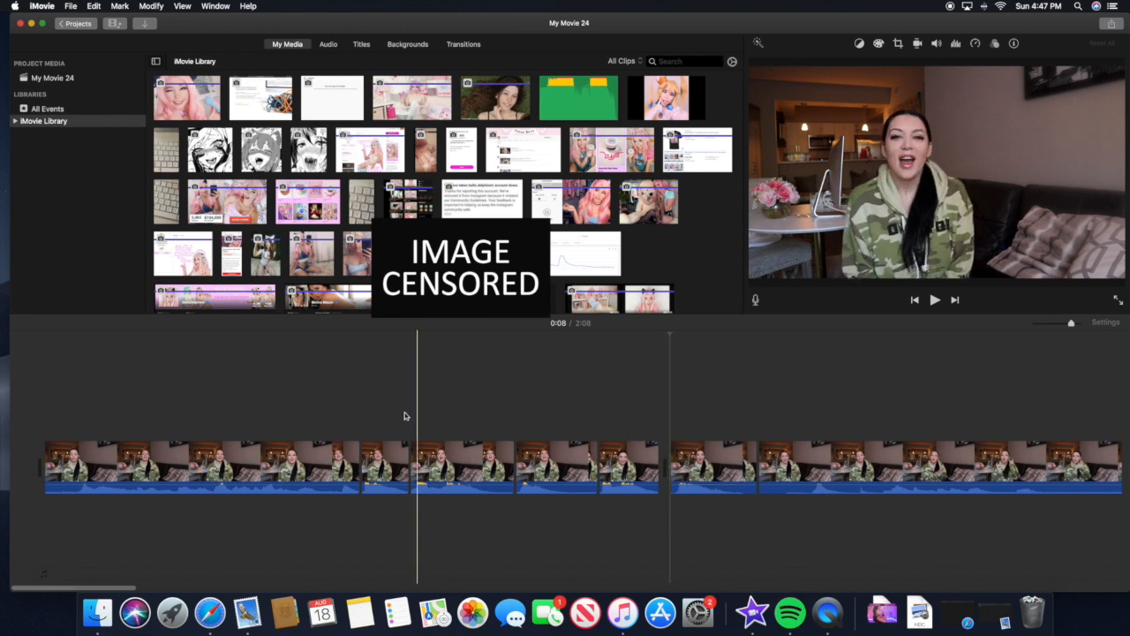
Play back the shortened clips from 0:04 and again from 0:03 to review the cuts
click(355, 415)
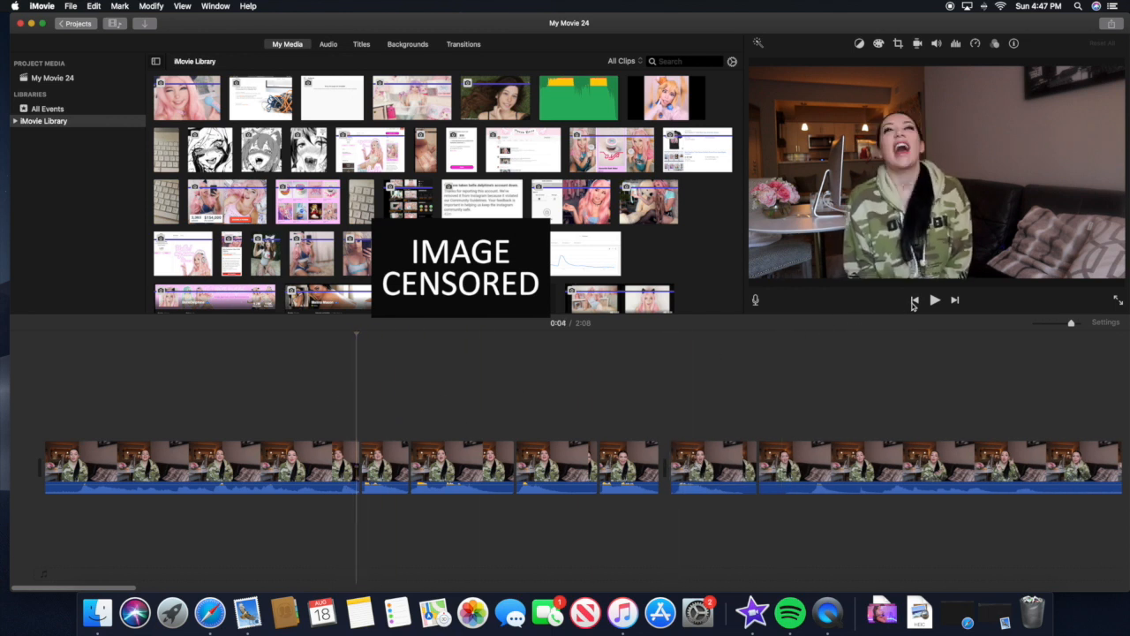
click(935, 302)
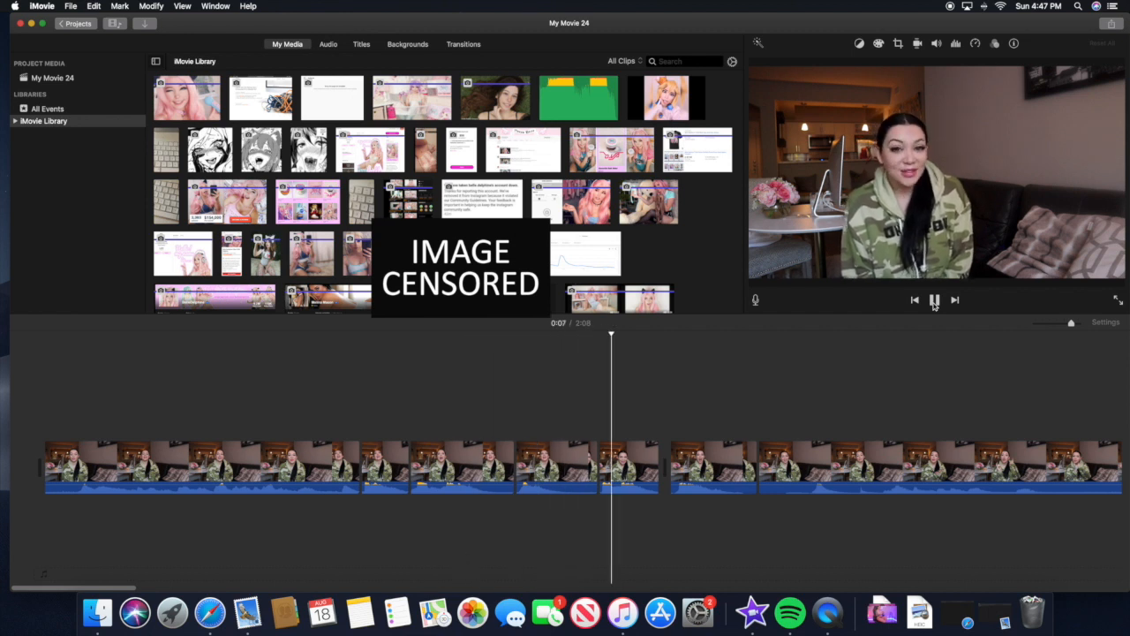
click(935, 302)
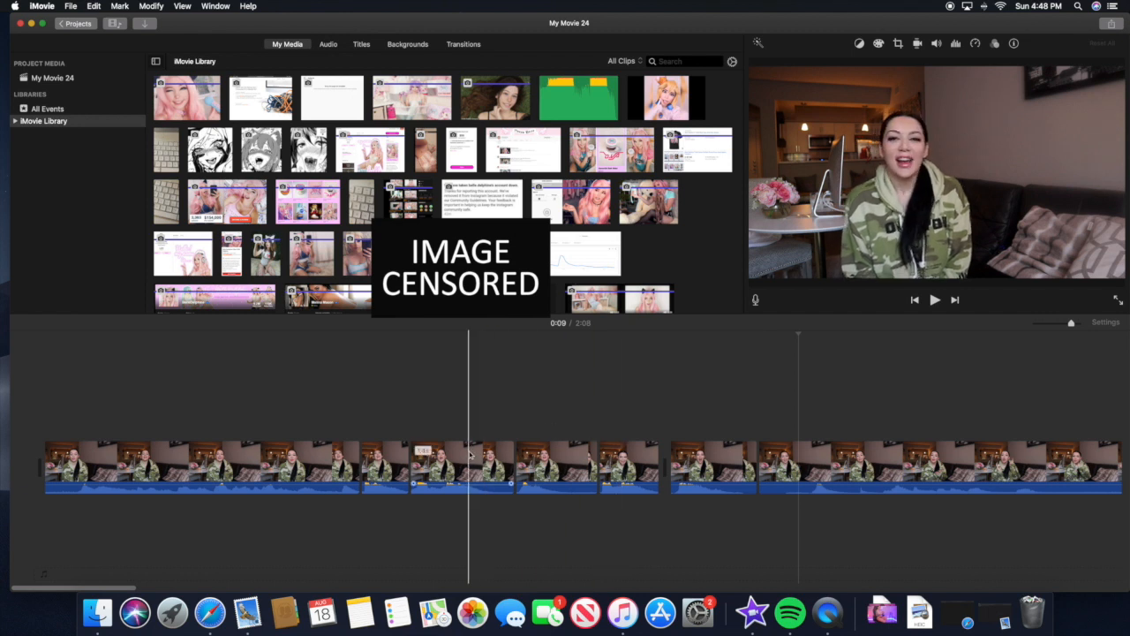
click(307, 402)
click(936, 301)
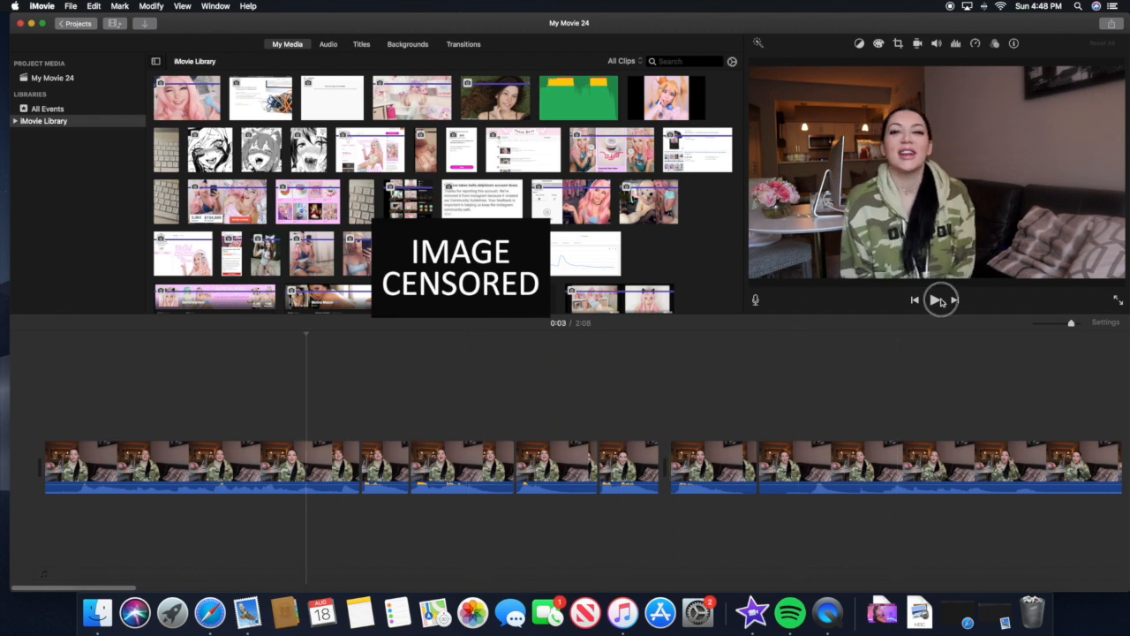
click(939, 301)
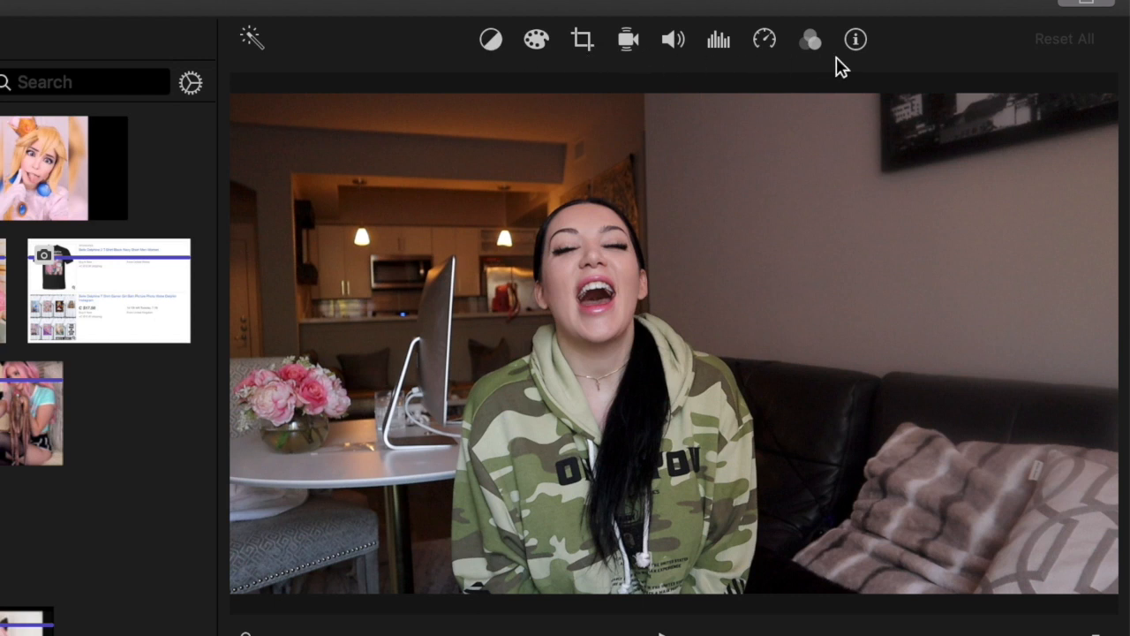
Crop the short second clip with the Crop to Fill style, framing the woman's head and shoulders, and apply it
click(582, 44)
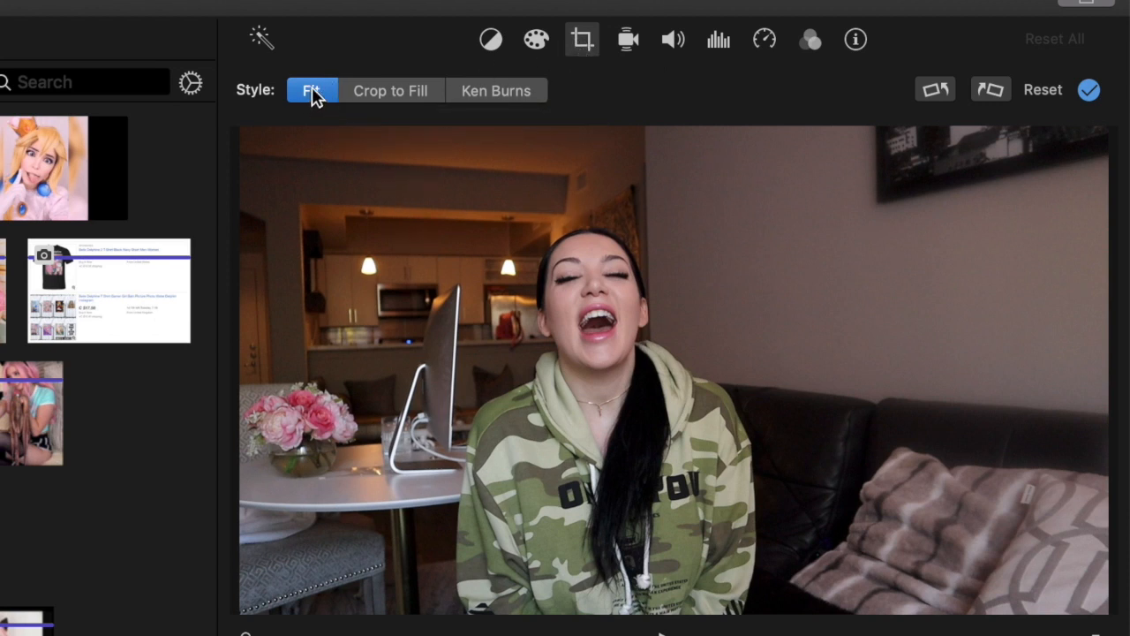
click(381, 96)
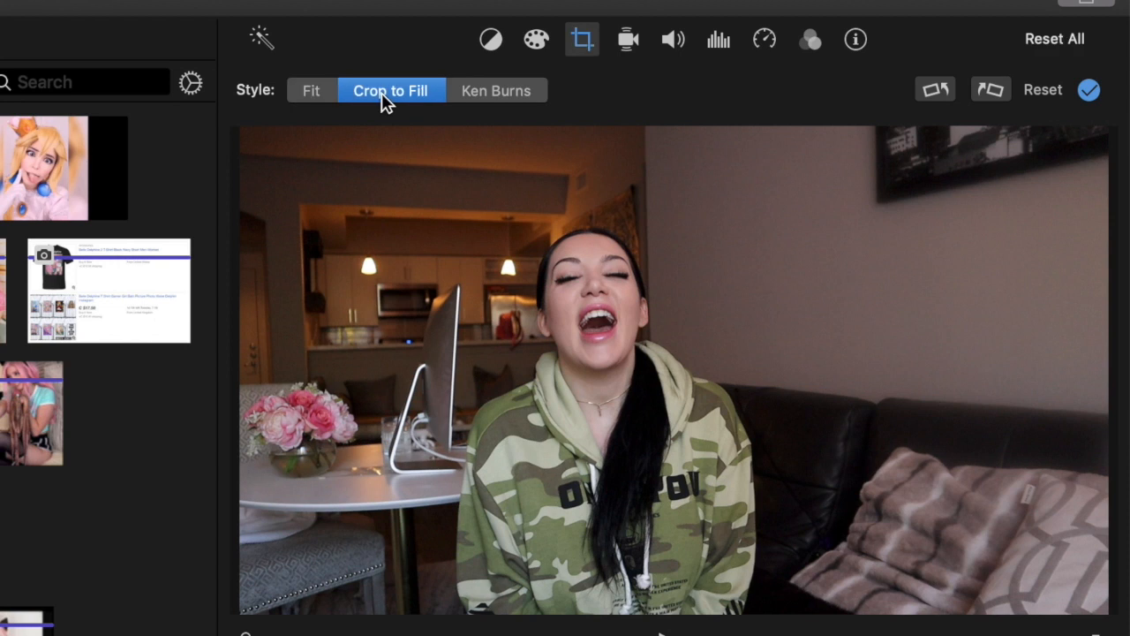
click(481, 95)
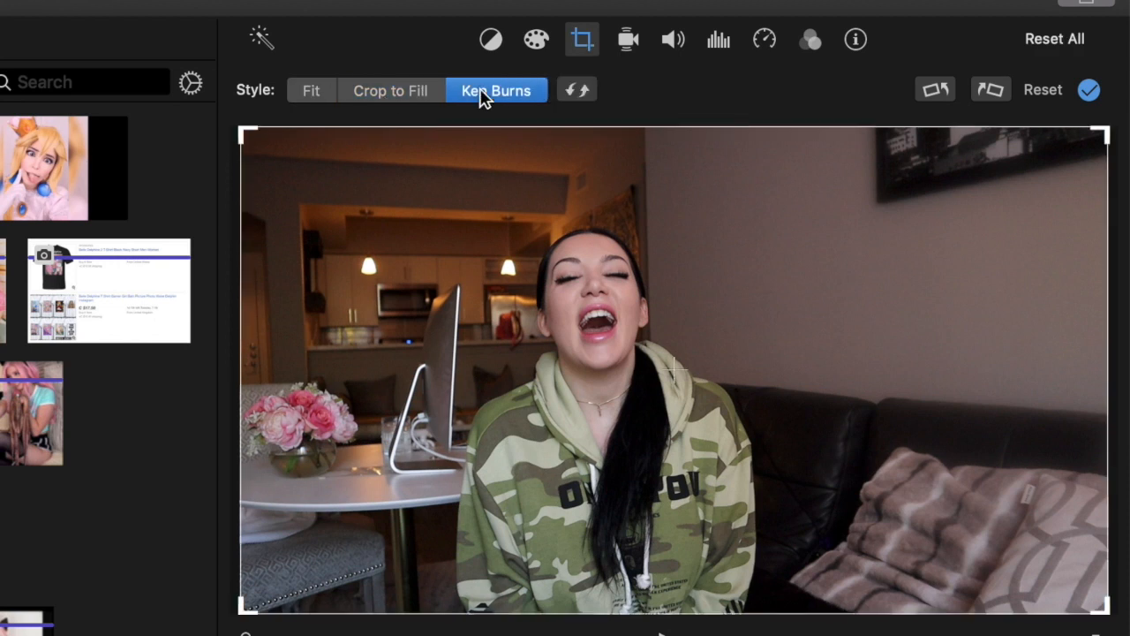
click(401, 94)
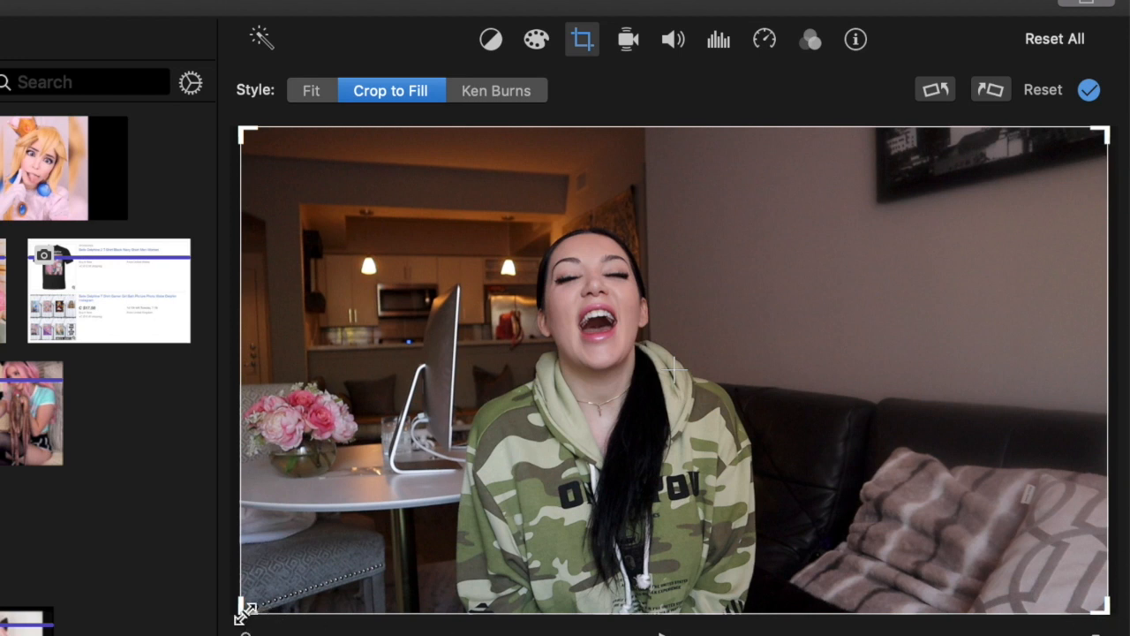
drag(246, 609, 655, 470)
drag(879, 228, 597, 269)
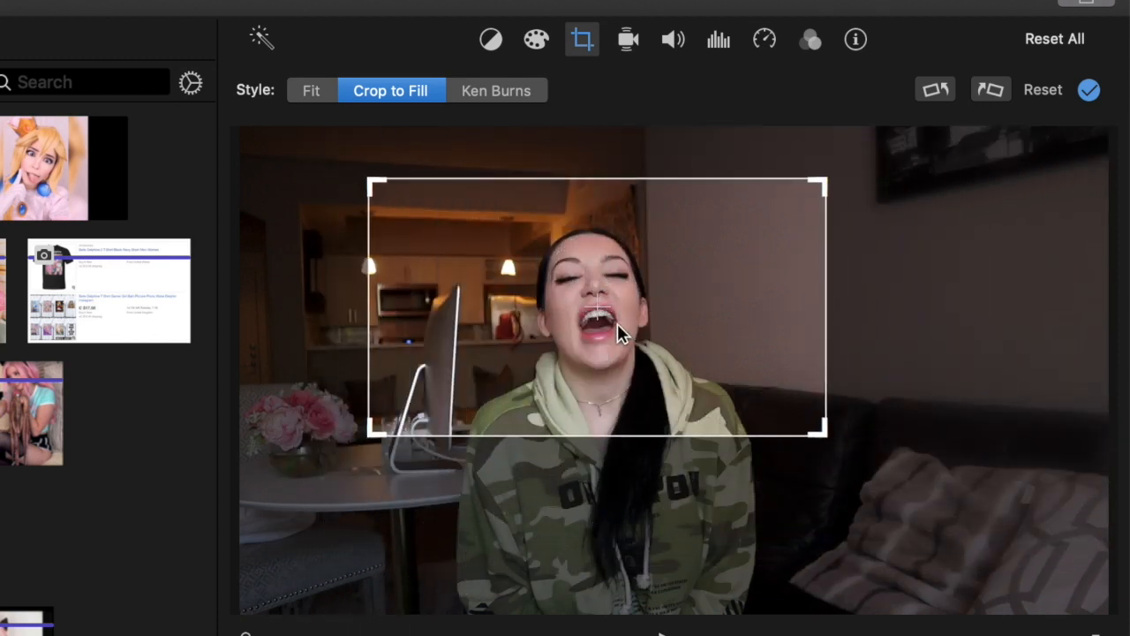
drag(608, 312, 642, 325)
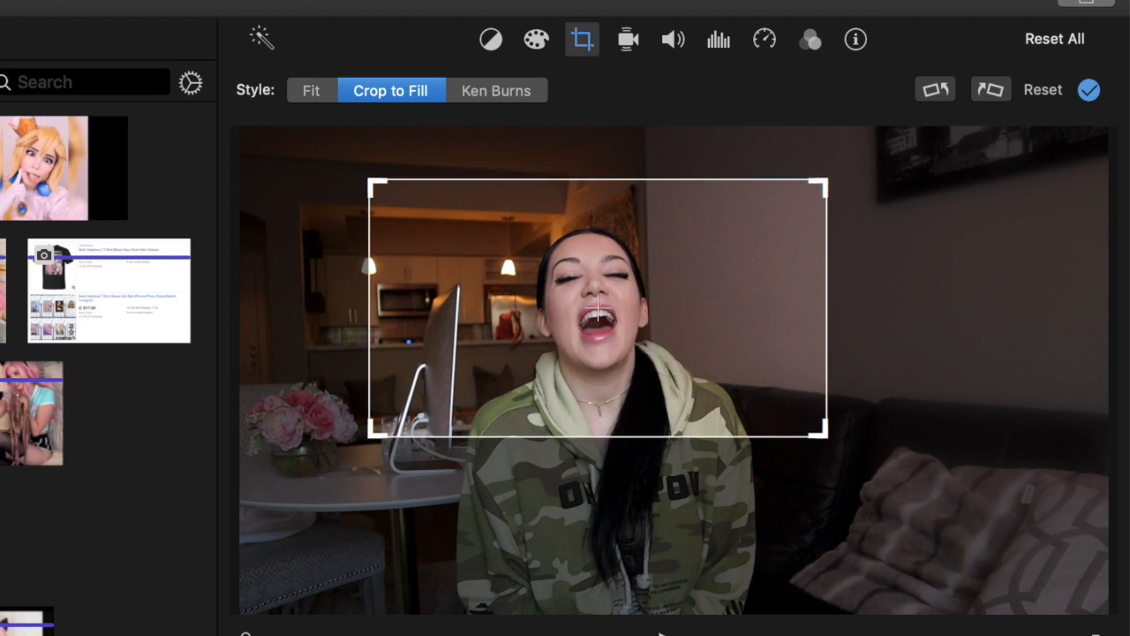
key(space)
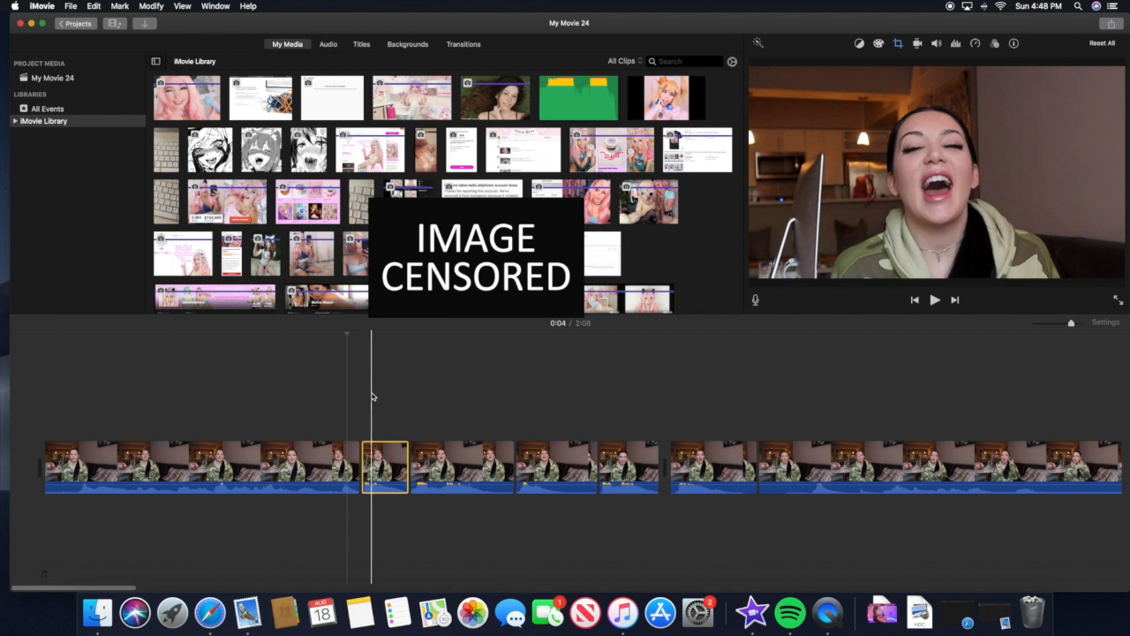
Play back the transition from the first clip into the cropped second clip
click(317, 398)
click(935, 300)
click(936, 301)
click(935, 301)
click(929, 300)
Crop the third clip with Crop to Fill, tightening the frame around the woman's face, and play the result from before the second clip
click(454, 464)
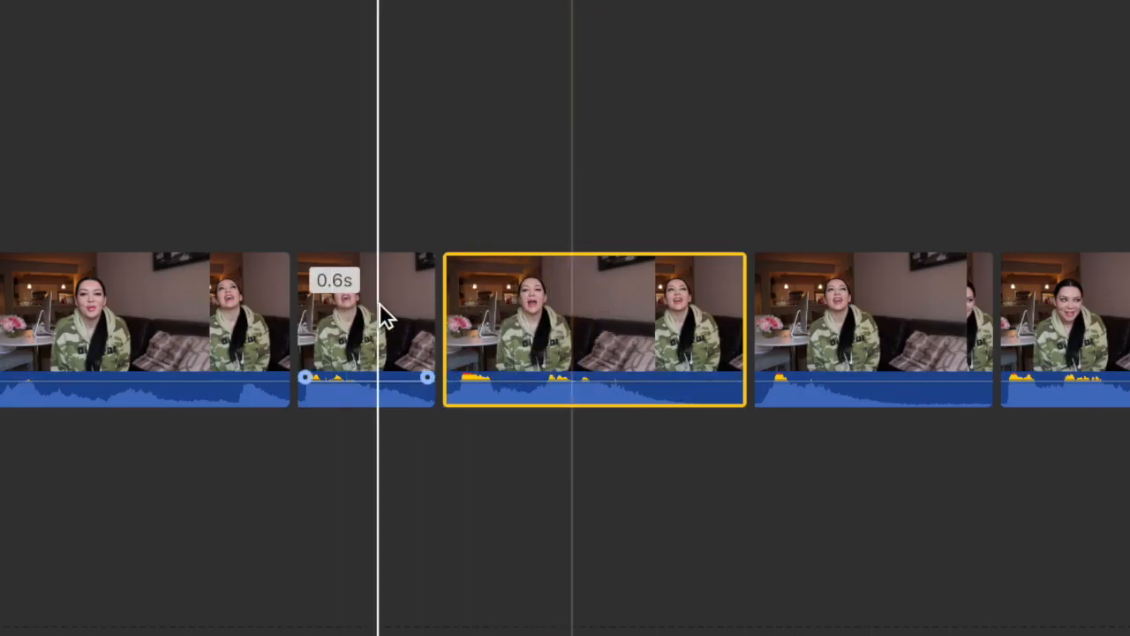
click(530, 318)
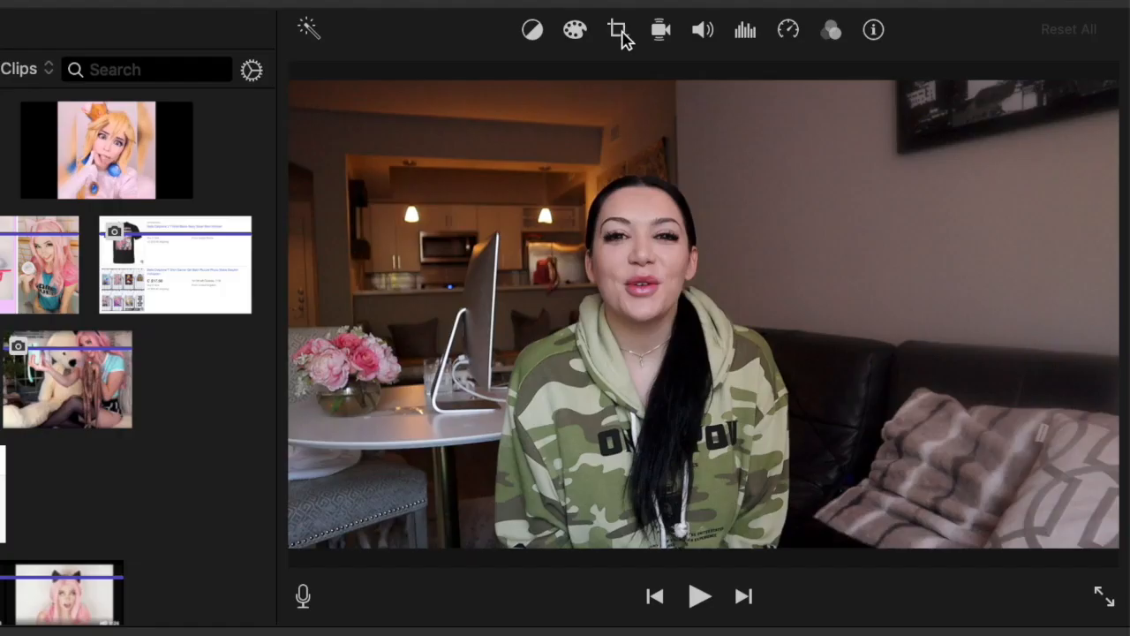
click(898, 44)
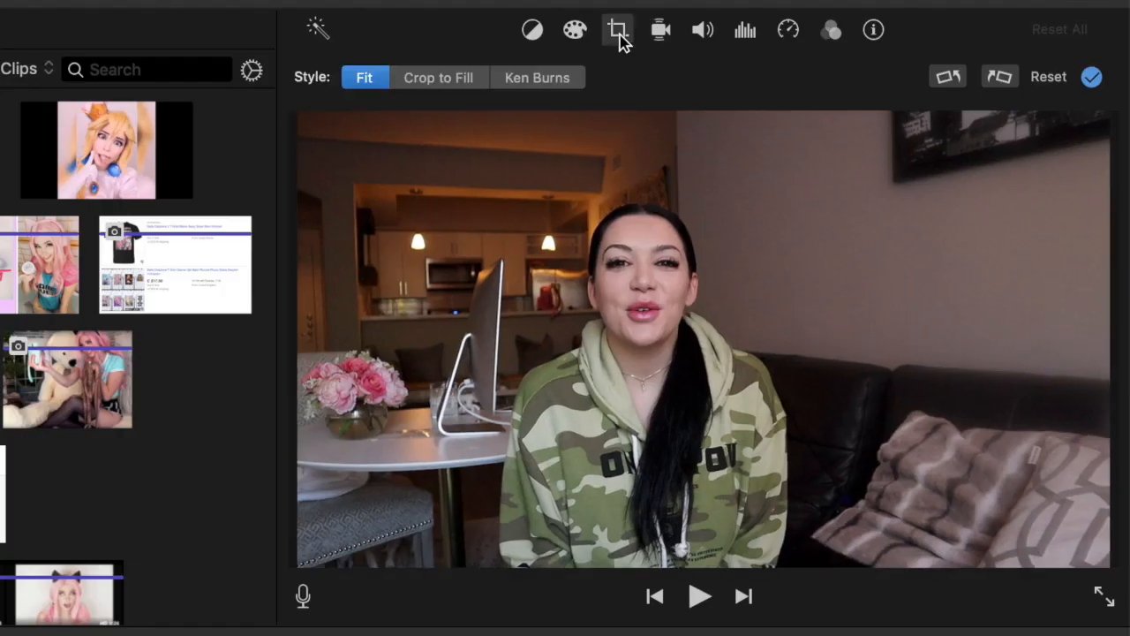
click(446, 84)
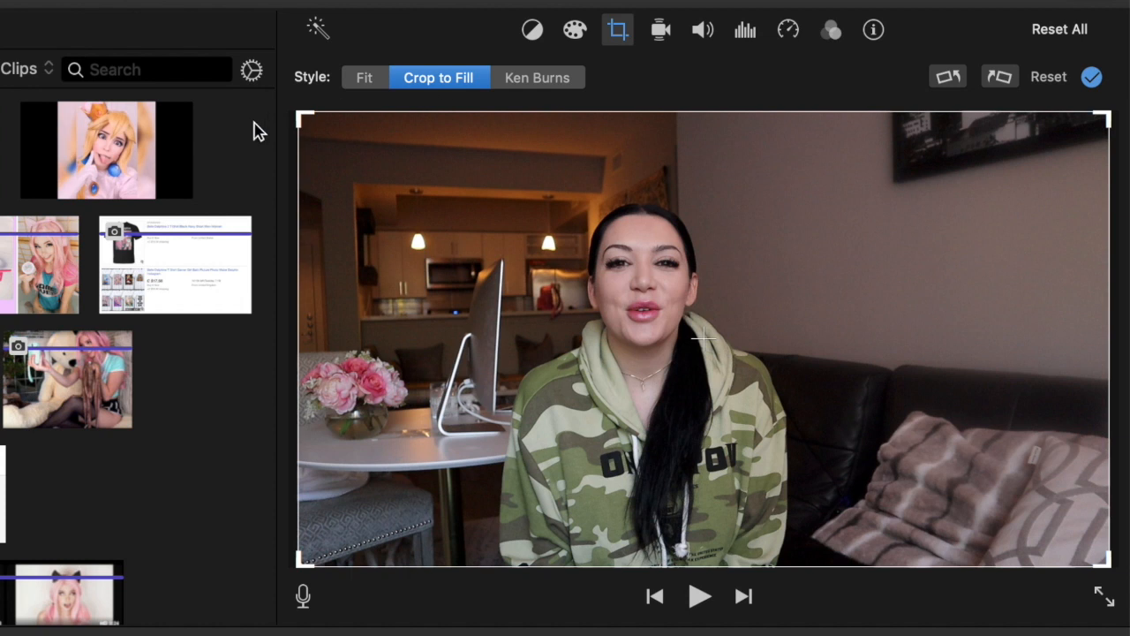
drag(302, 116, 841, 417)
drag(925, 508, 634, 326)
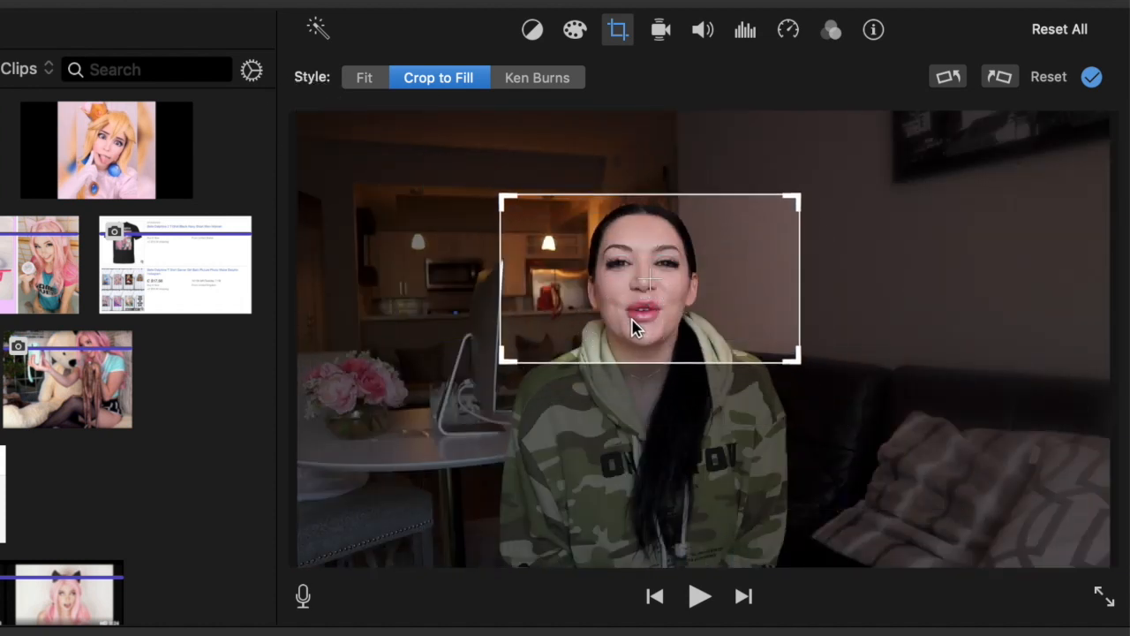
drag(798, 359, 762, 341)
drag(707, 309, 711, 325)
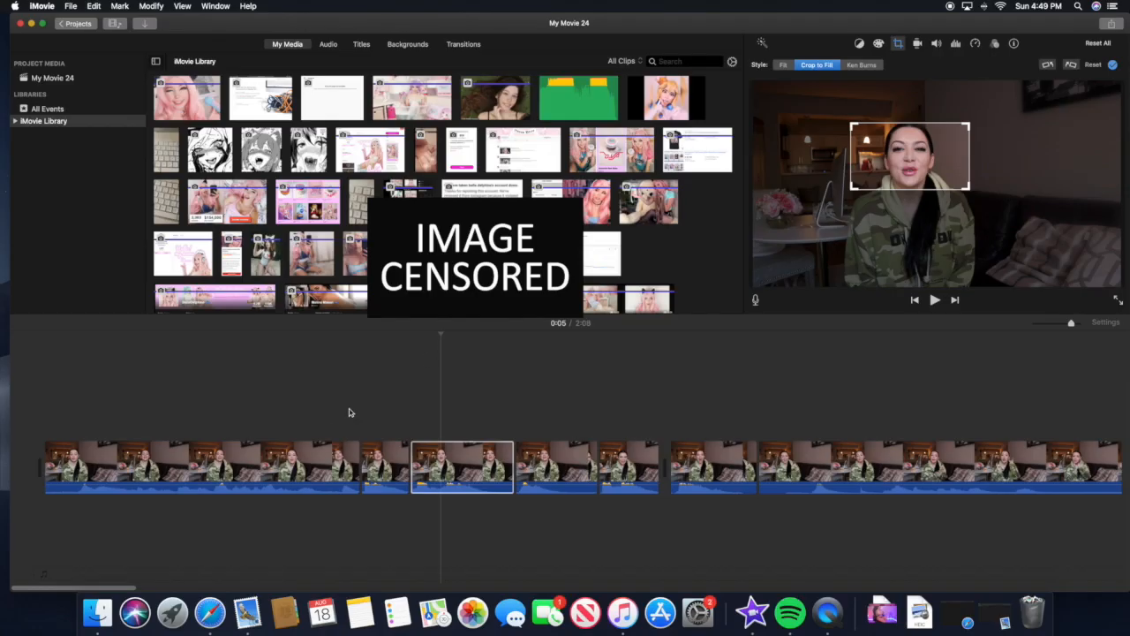
click(348, 412)
key(space)
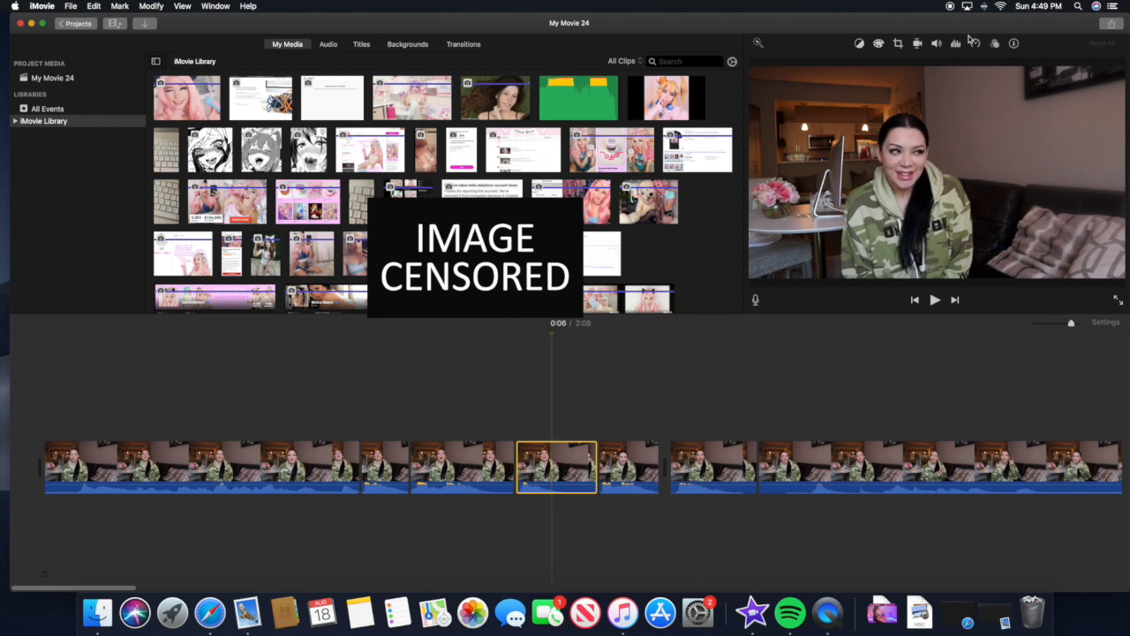
Crop the fourth clip with Crop to Fill to a small frame around the woman's mouth and apply it
click(899, 46)
click(829, 65)
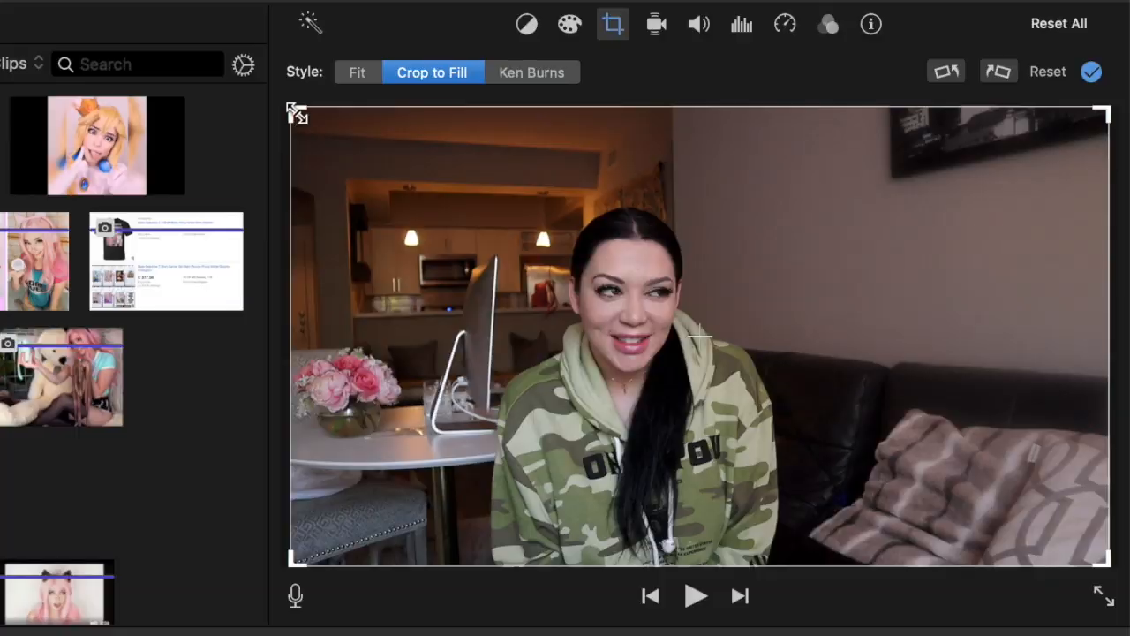
drag(755, 85, 1066, 279)
drag(986, 547, 661, 344)
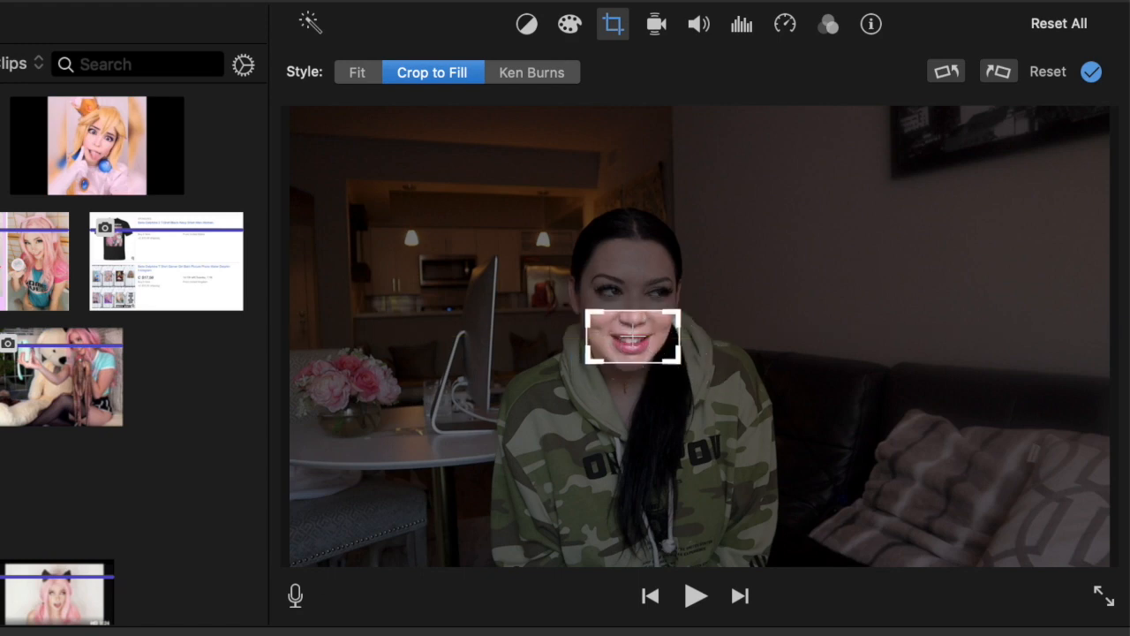
key(Return)
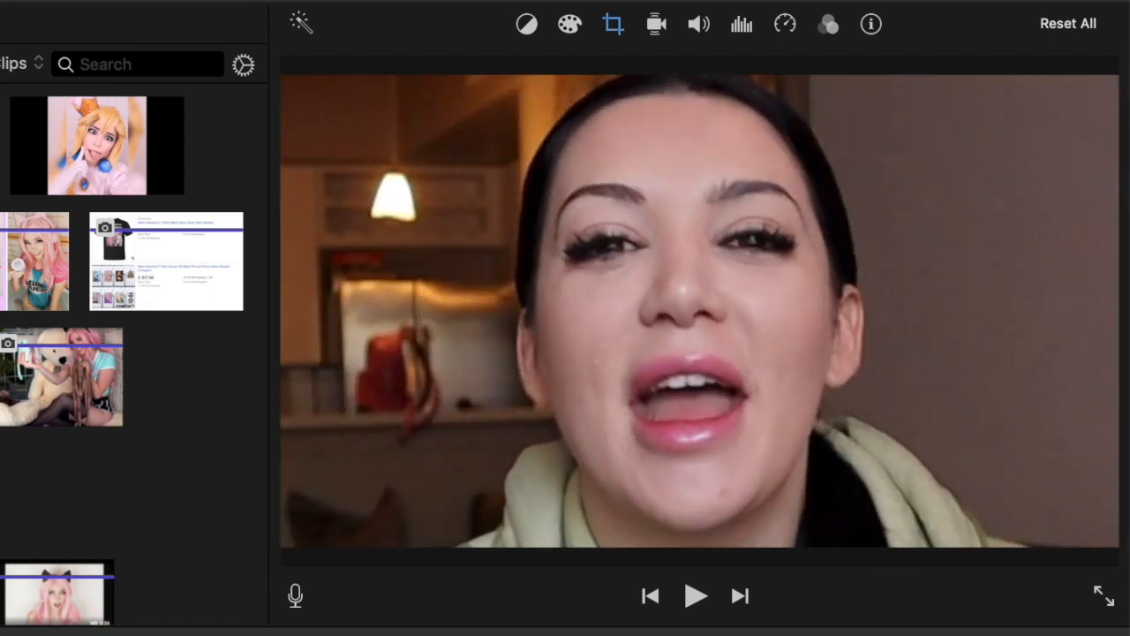
Play the cut into the fourth clip and enlarge its crop frame to show the whole lower face
click(695, 597)
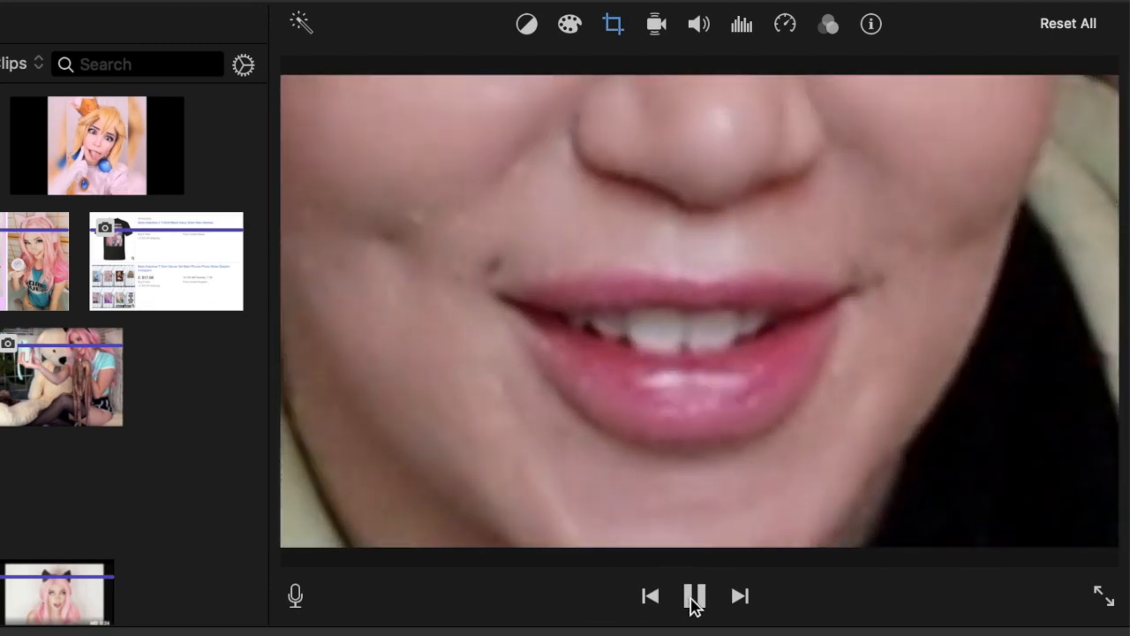
click(695, 597)
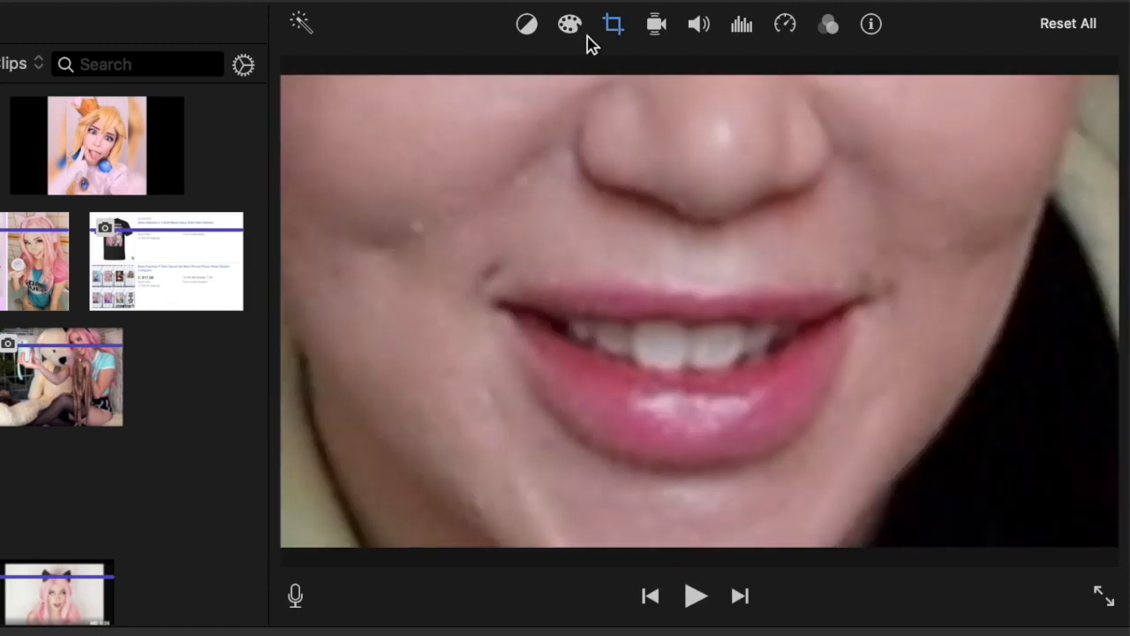
click(615, 27)
mouse_move(668, 353)
mouse_down()
mouse_move(714, 383)
mouse_move(648, 344)
mouse_up()
click(1091, 72)
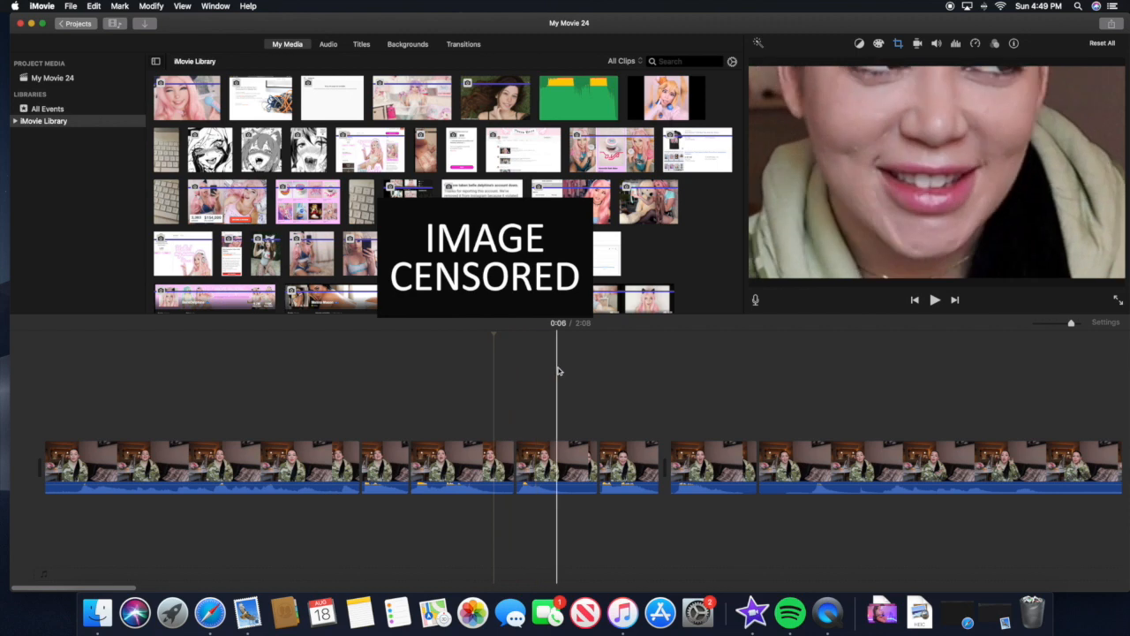
Replay the cut from the third clip and adjust the position of the fourth clip's crop frame
click(436, 358)
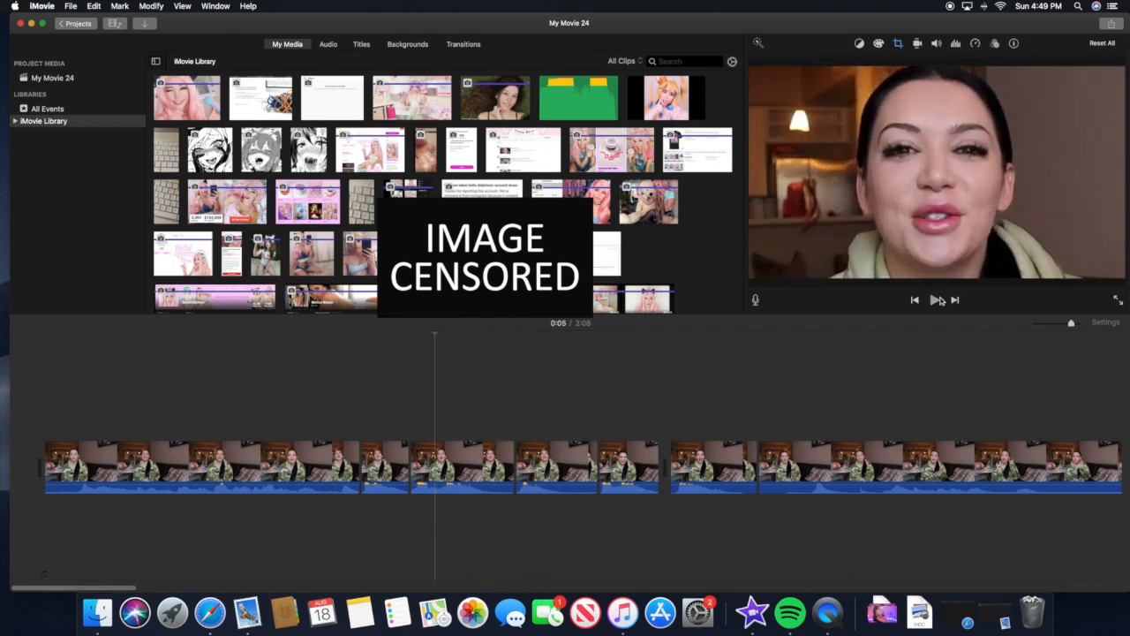
click(938, 300)
click(939, 300)
click(574, 466)
click(898, 43)
drag(941, 205, 916, 189)
Play the cropped clips from the third clip through to 0:09 and stop
click(441, 373)
click(935, 299)
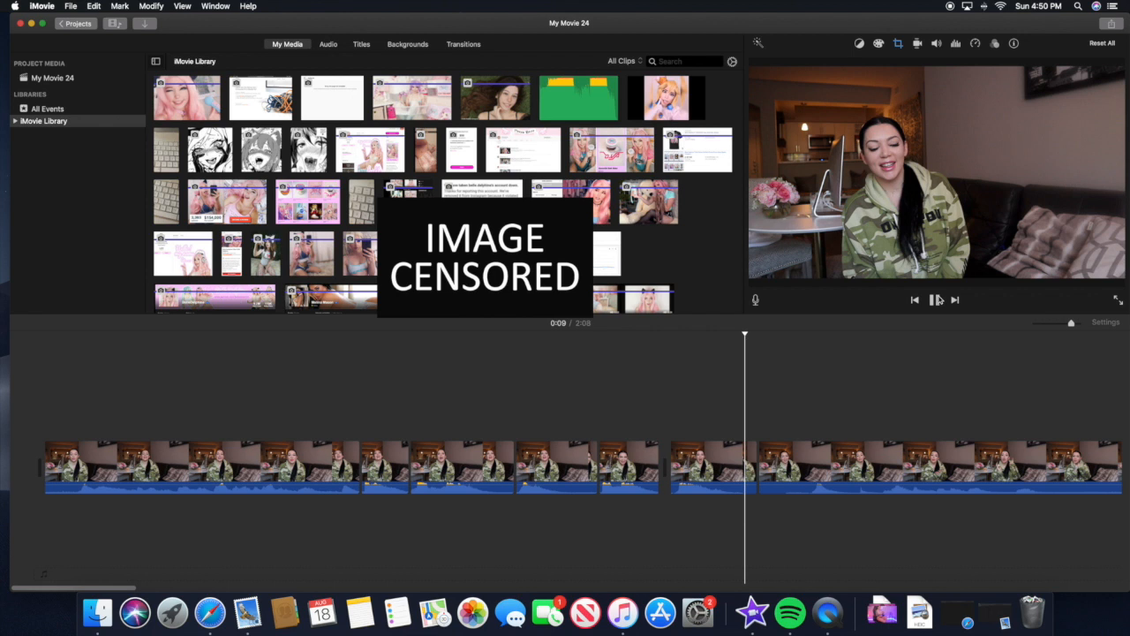
click(938, 300)
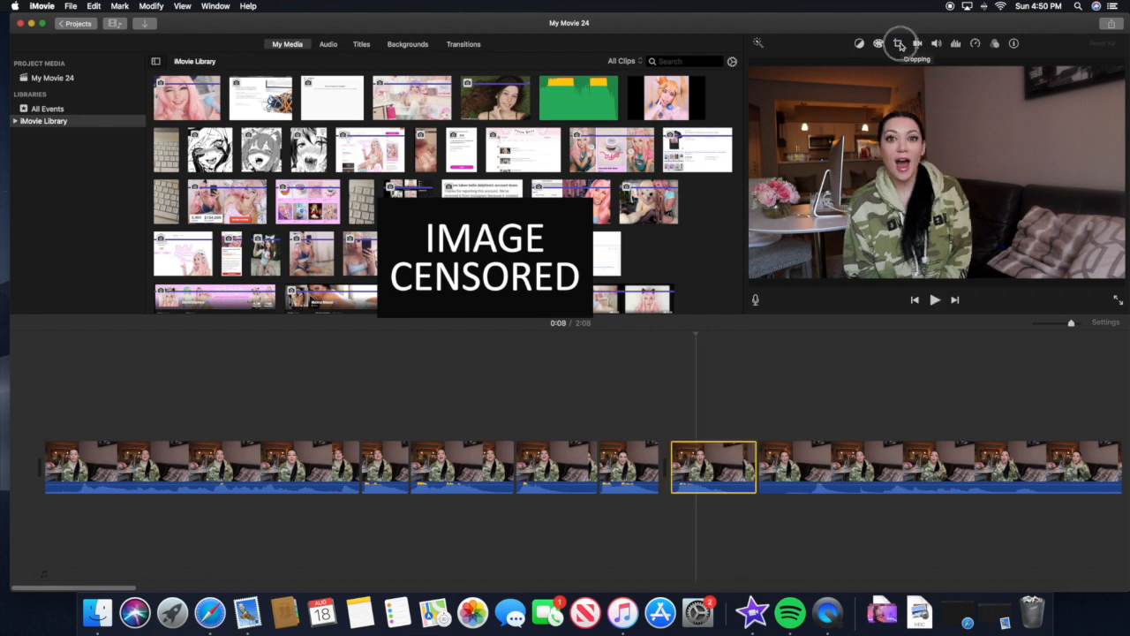
Apply the Ken Burns style to the clip at 0:08 and play the resulting zoom
click(899, 44)
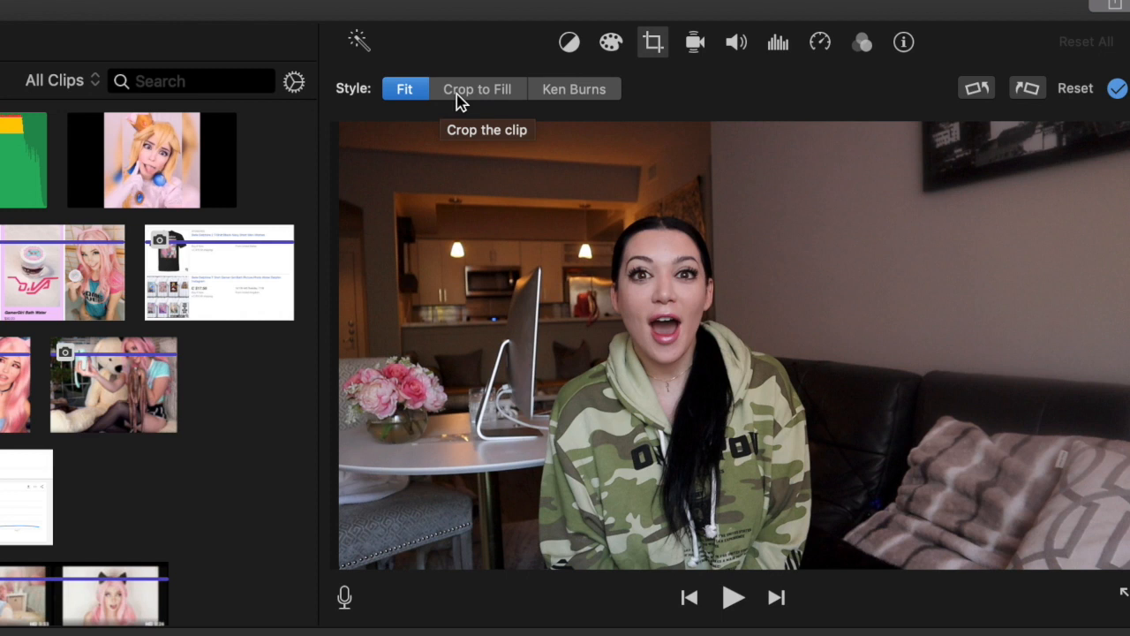
click(808, 66)
click(574, 92)
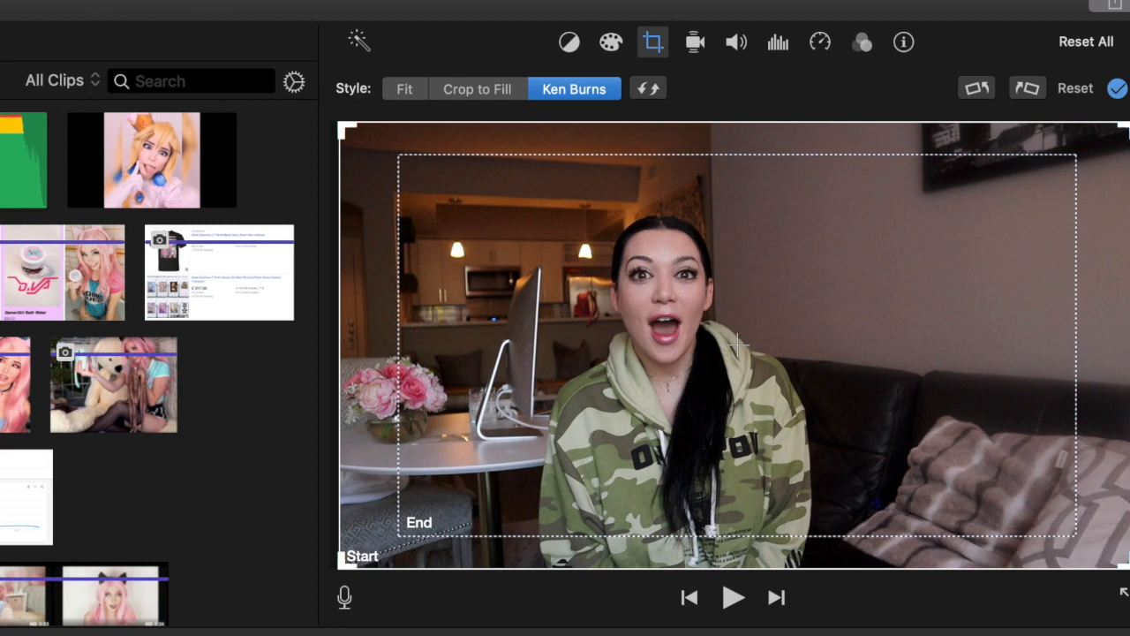
key(Return)
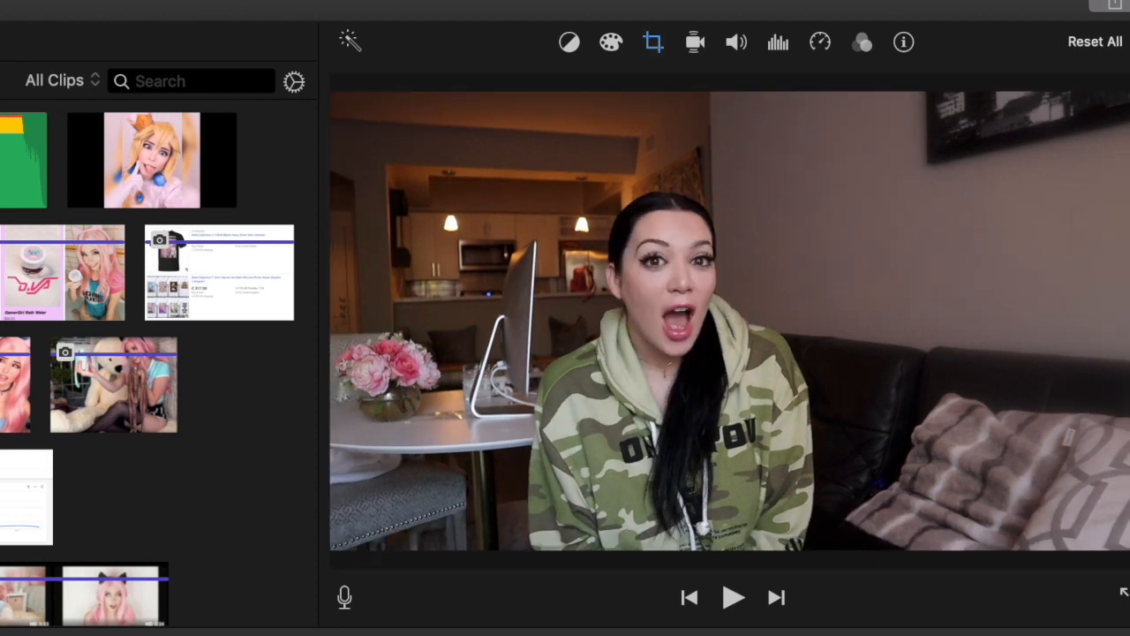
click(726, 598)
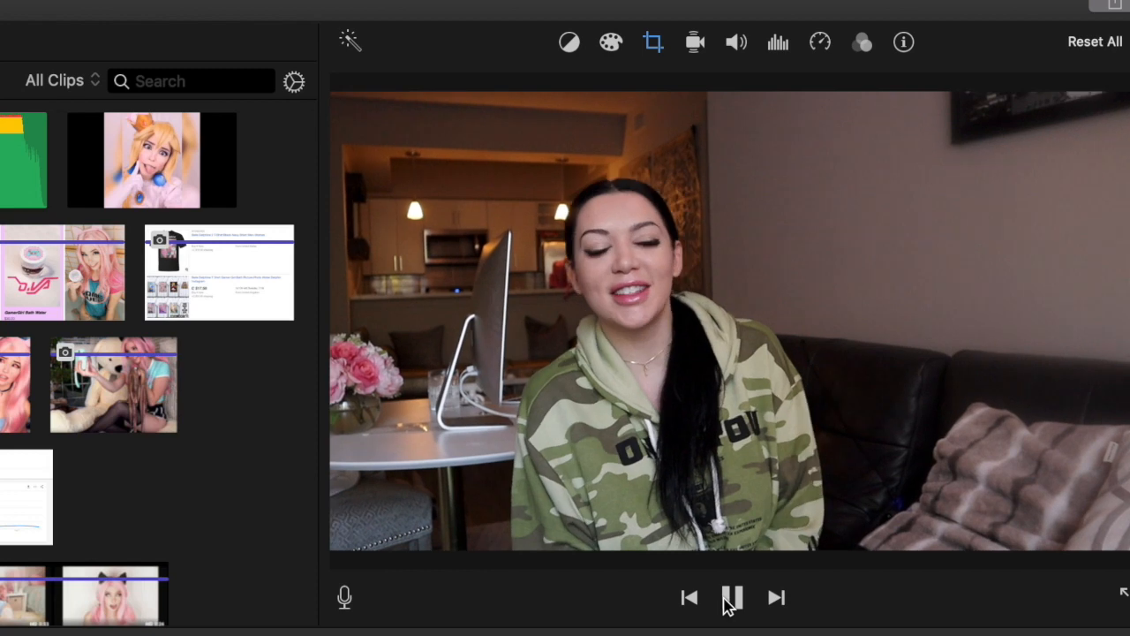
click(727, 600)
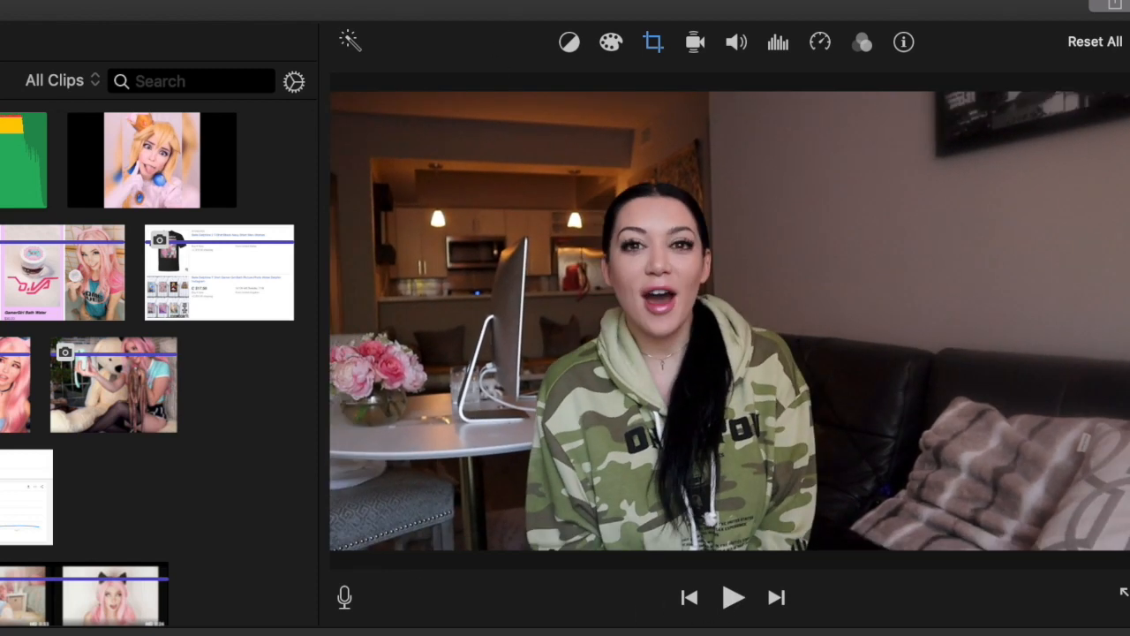
Shrink the Ken Burns end frame tightly around the mouth and play the resulting zoom
click(655, 42)
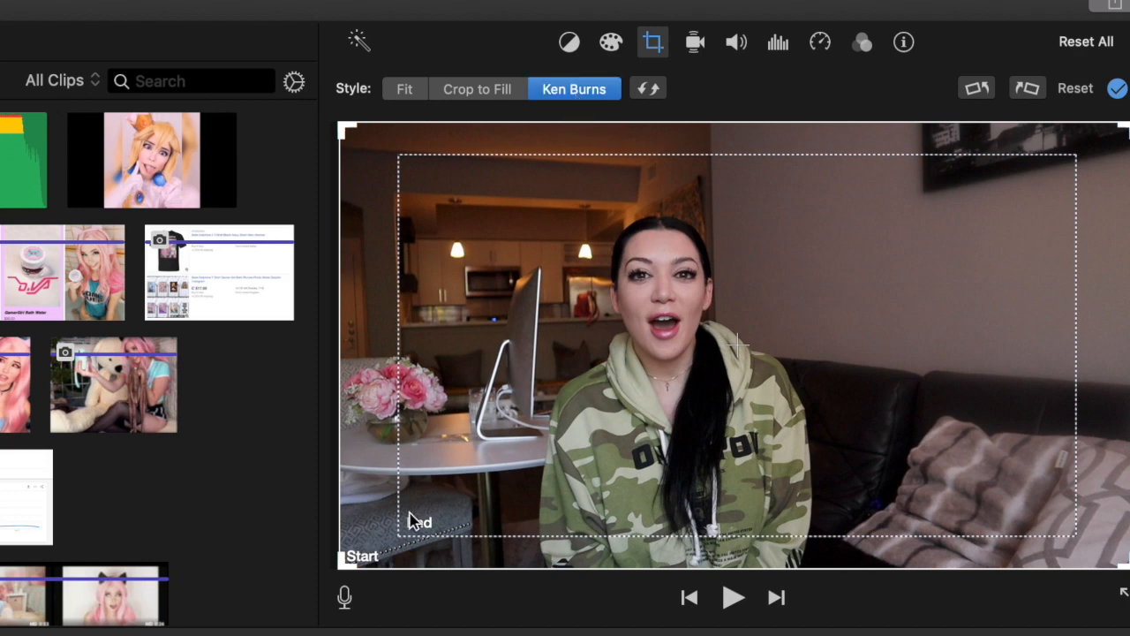
drag(399, 536, 594, 345)
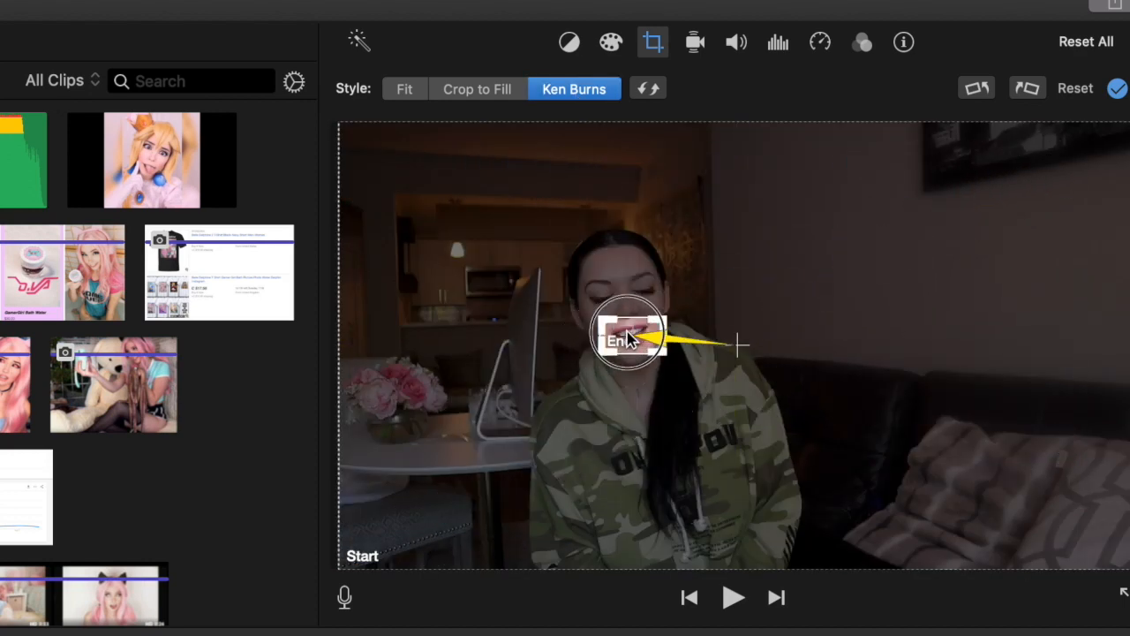
drag(669, 356, 635, 343)
key(space)
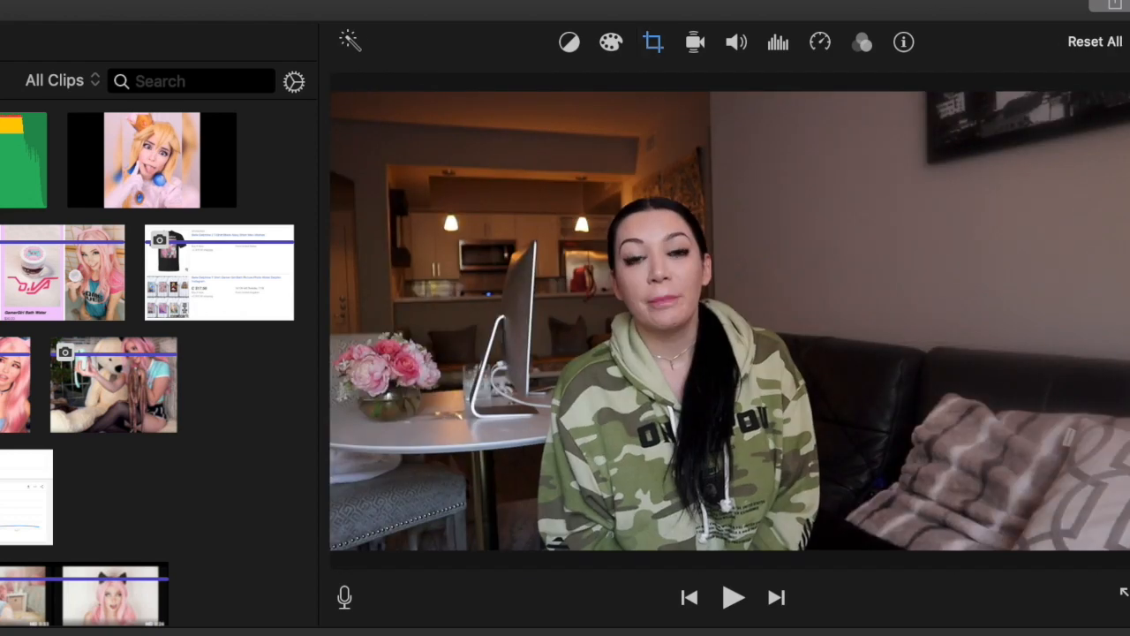
Play the uncut footage following the Ken Burns clip through to 0:15 and stop
click(722, 595)
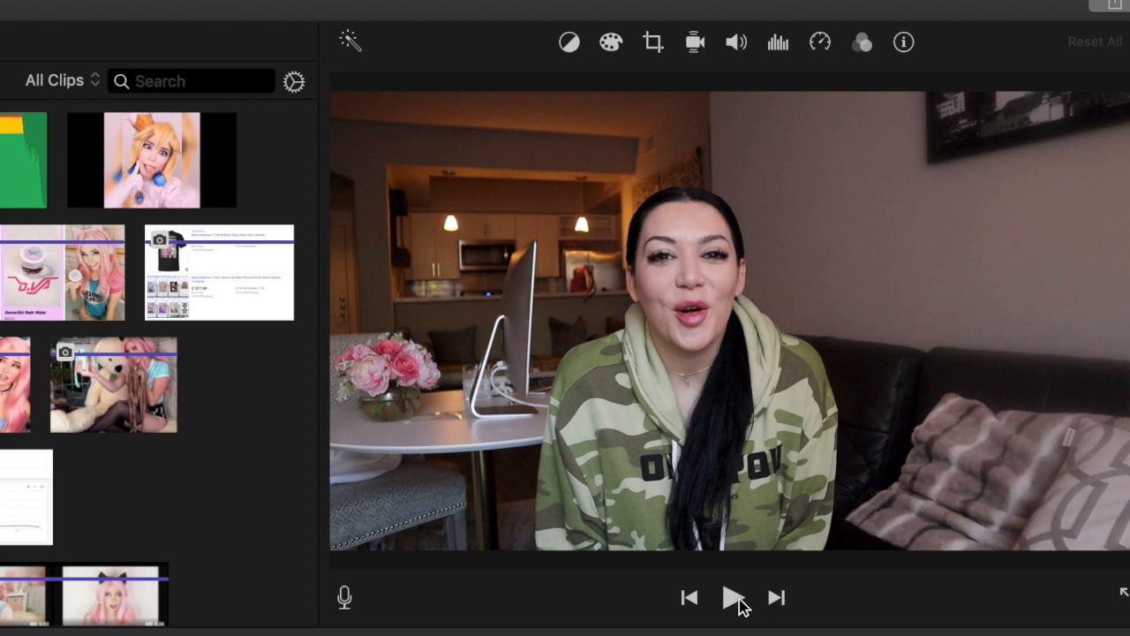
click(740, 598)
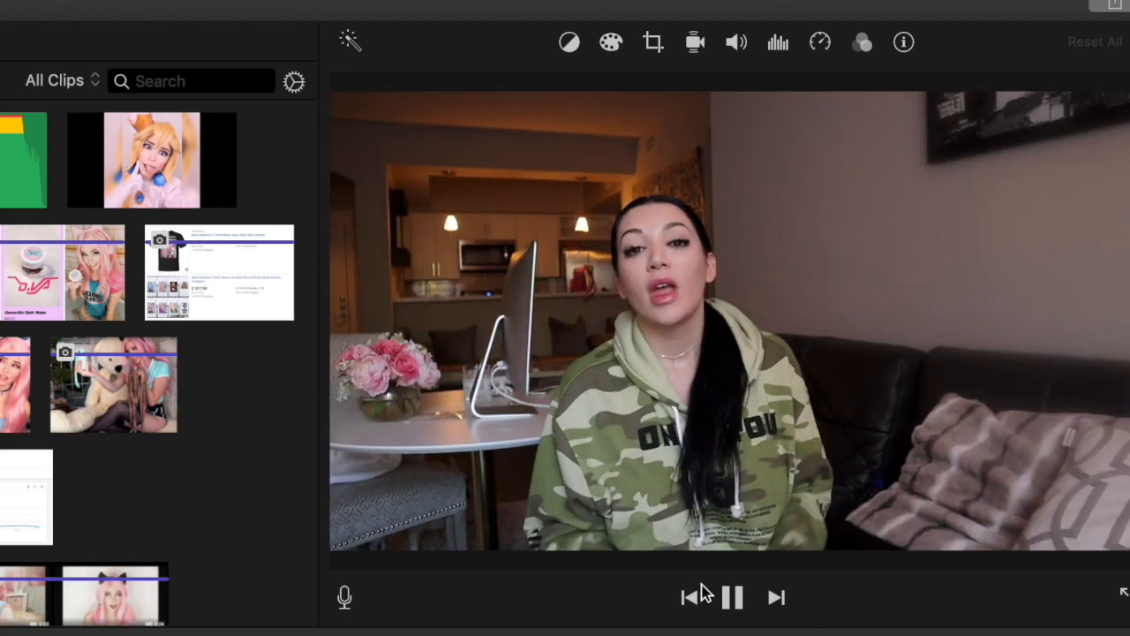
click(733, 597)
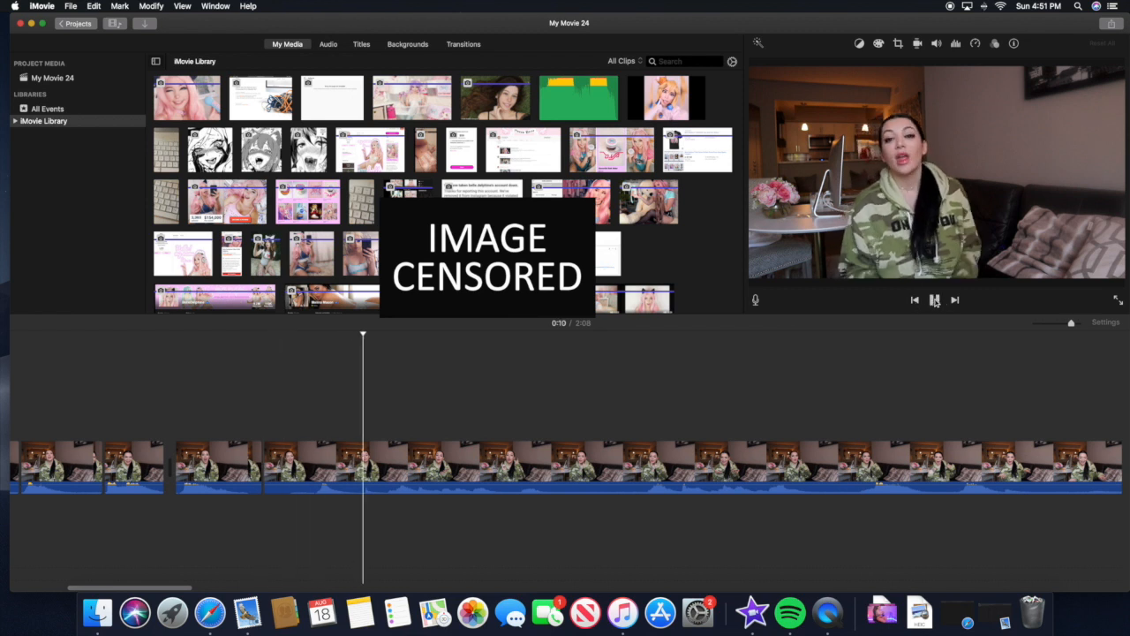
key(XF86AudioRaiseVolume)
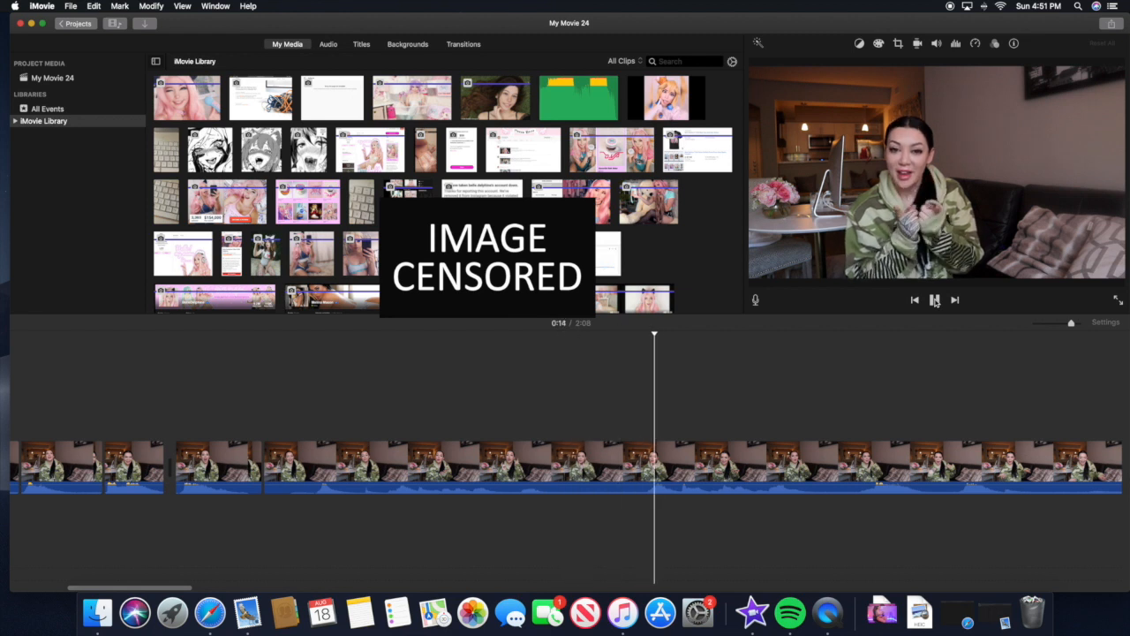
click(935, 301)
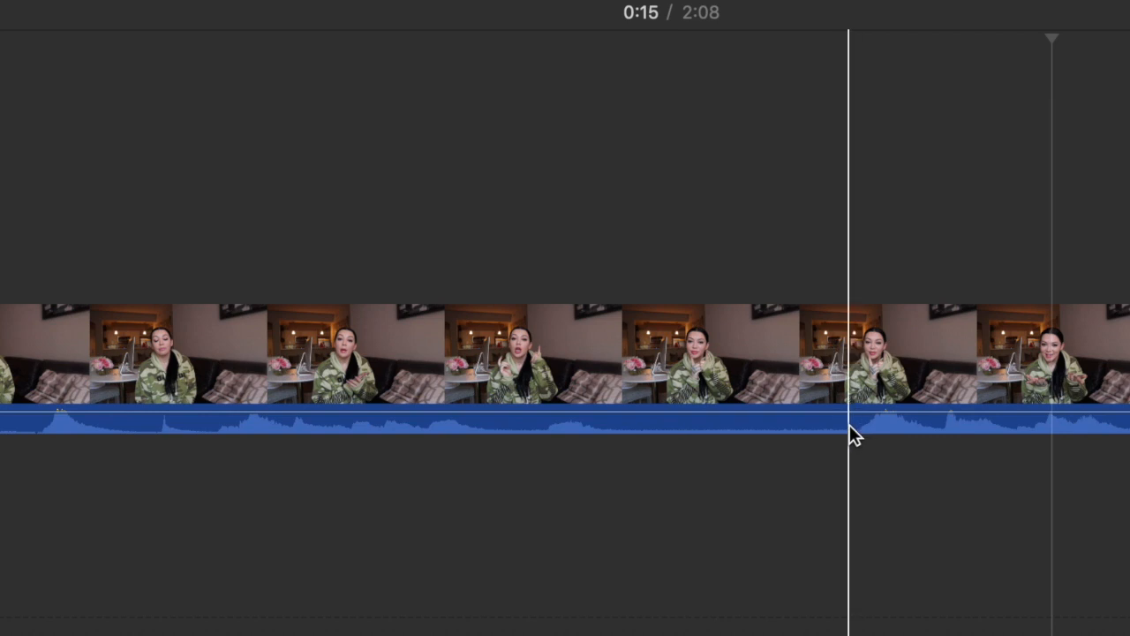
Split the long clip at 0:13, where the quiet stretch of the waveform begins
click(631, 333)
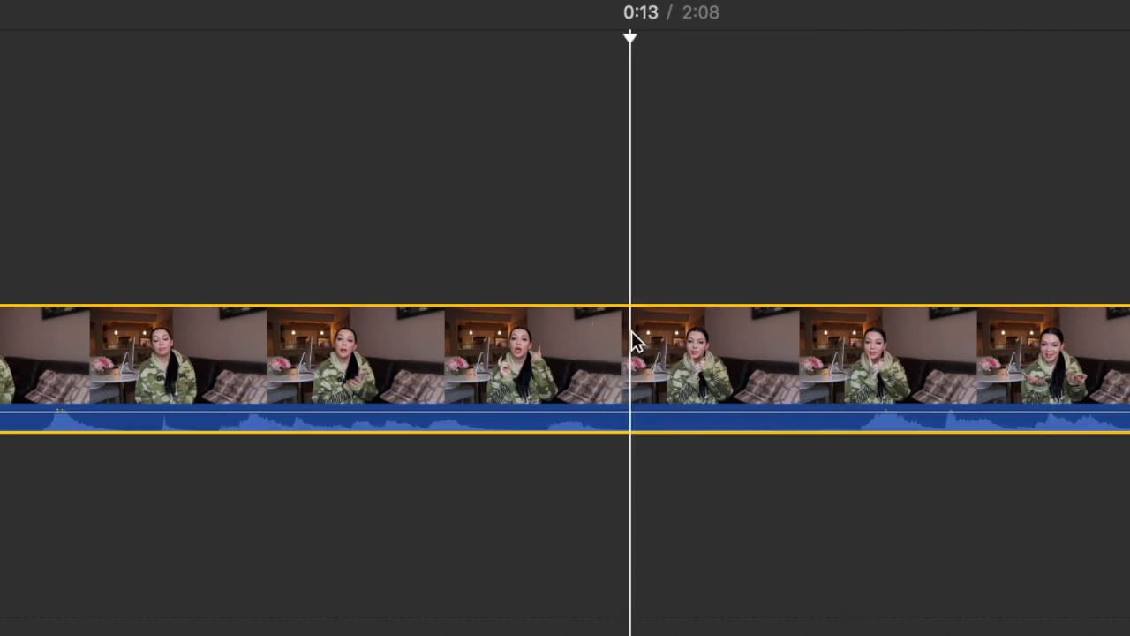
click(630, 331)
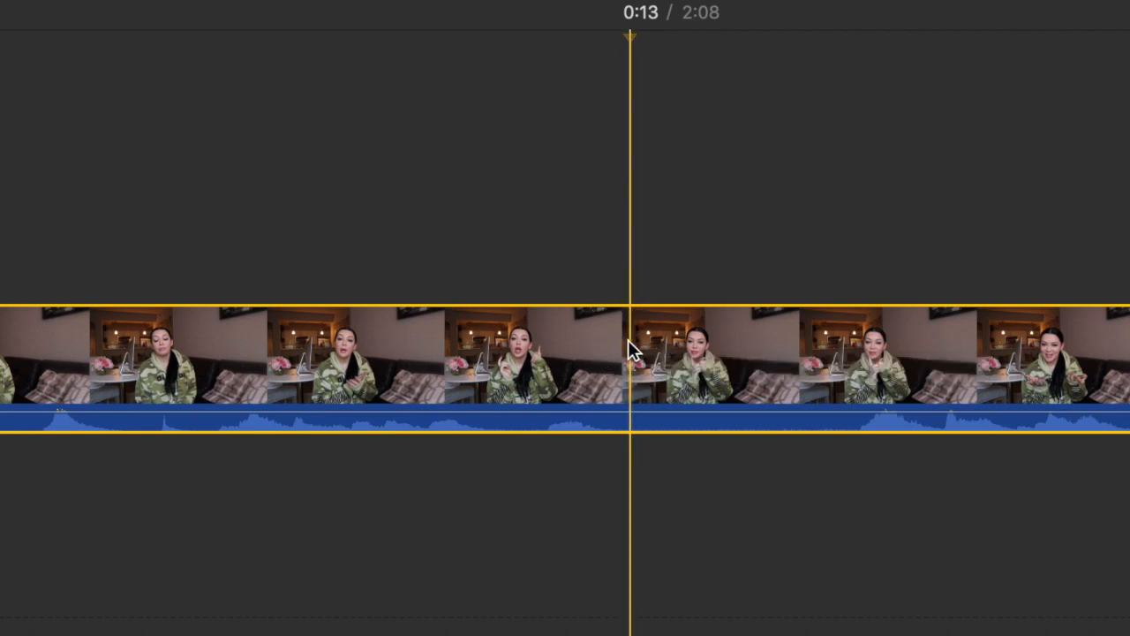
key(super+shift+a)
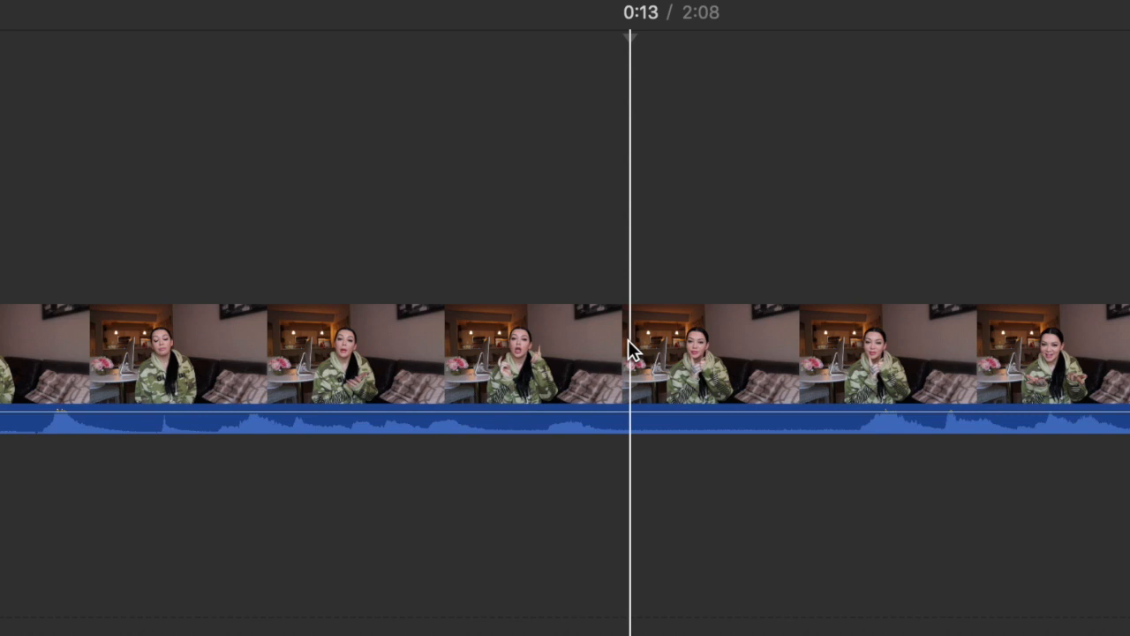
click(628, 340)
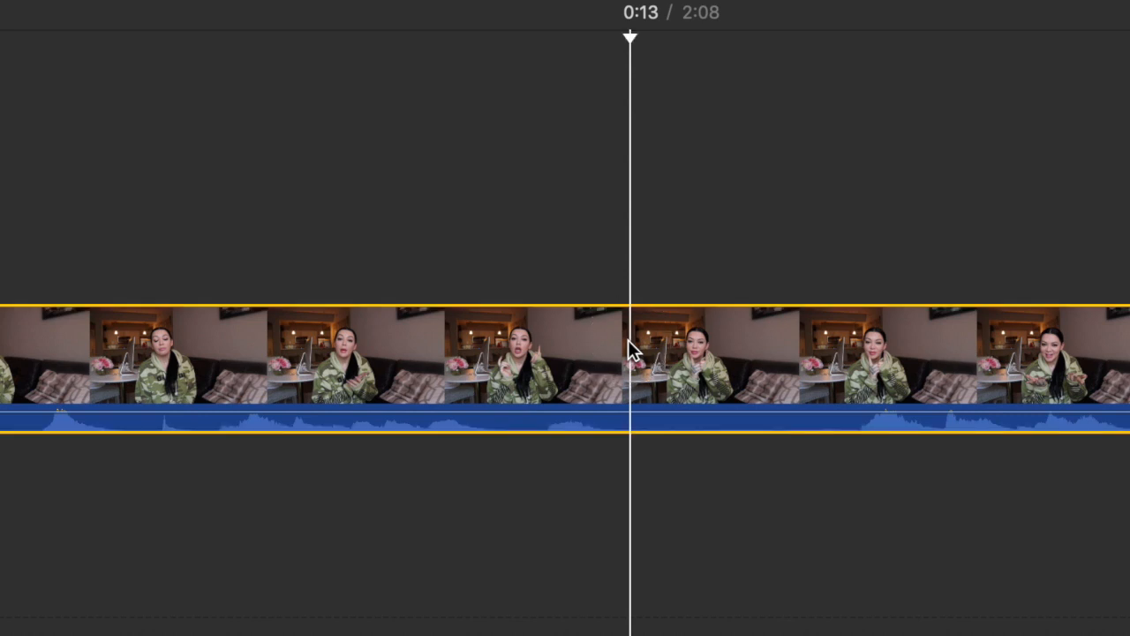
right_click(630, 349)
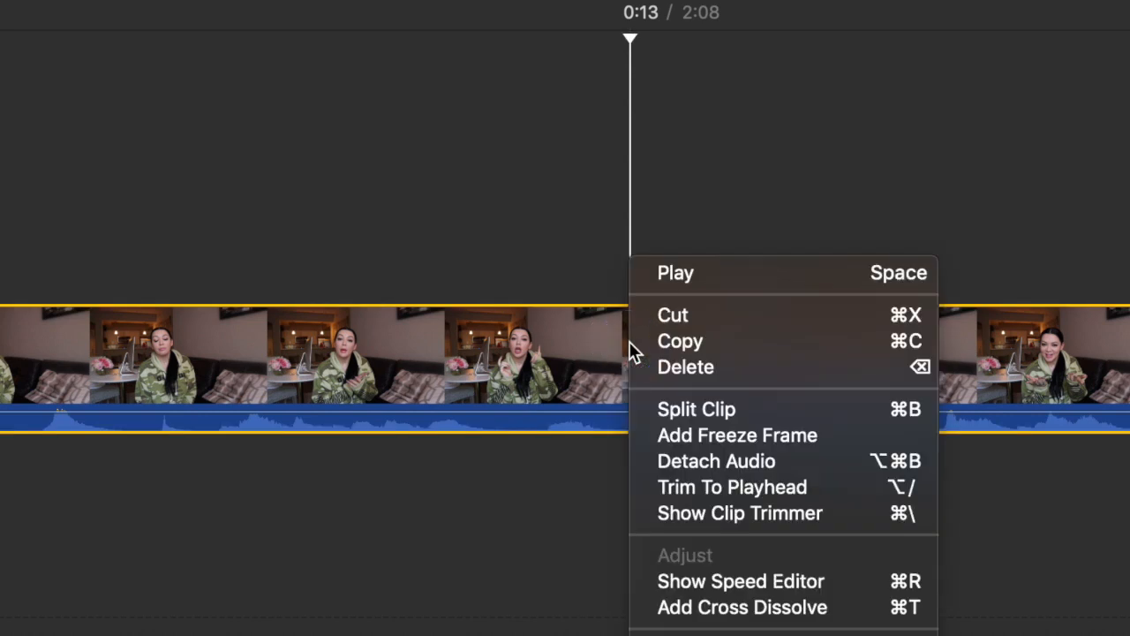
click(698, 399)
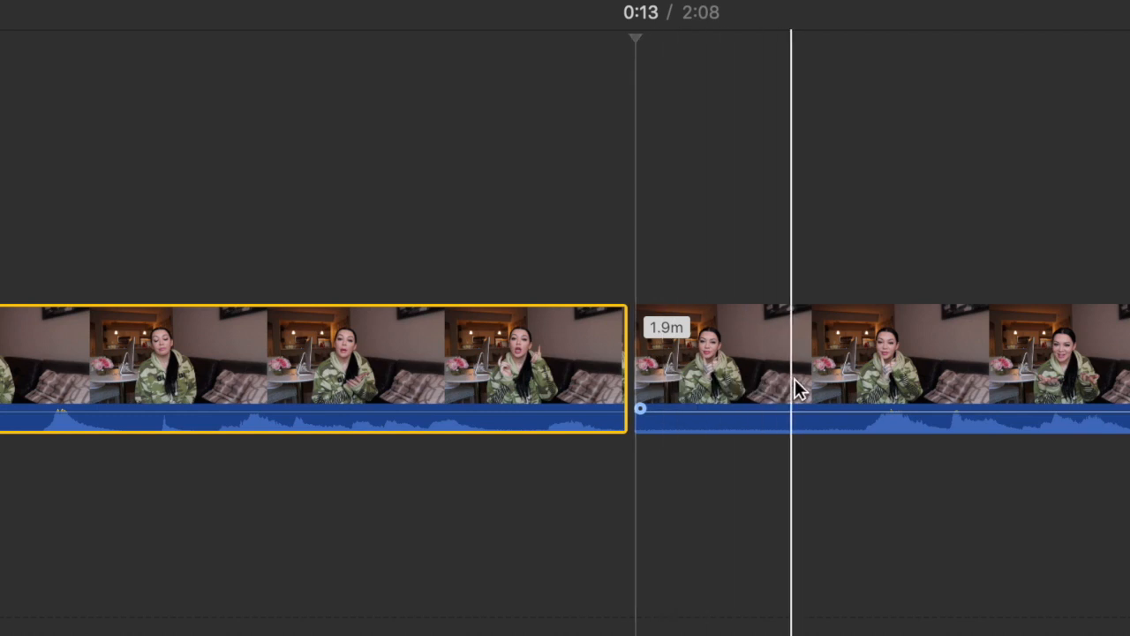
Split the following clip at 0:14, just before speech resumes, and delete the silent piece between the two cuts
click(849, 371)
right_click(862, 385)
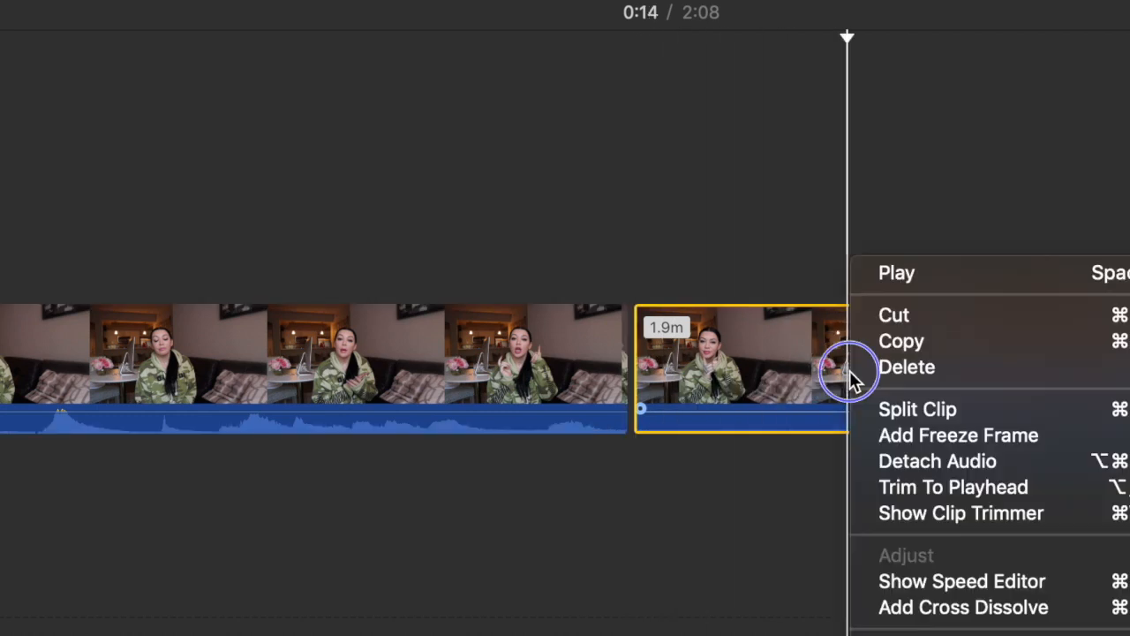
click(869, 399)
click(765, 386)
key(Delete)
click(245, 260)
Play the footage on to 0:16 and split the long clip at 0:15
click(933, 301)
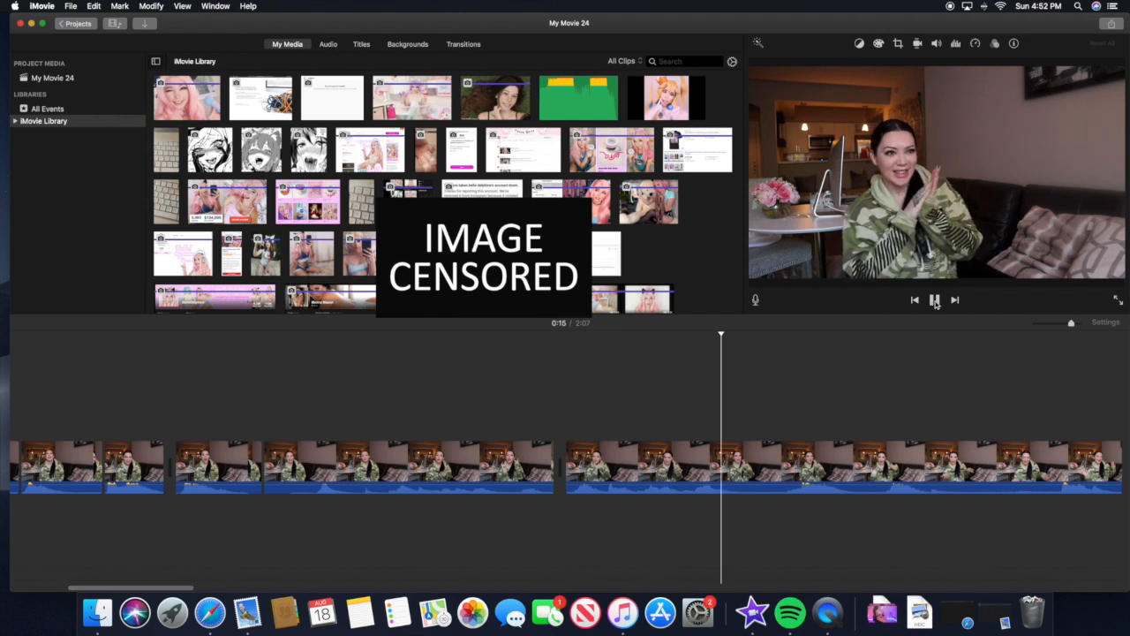
click(935, 301)
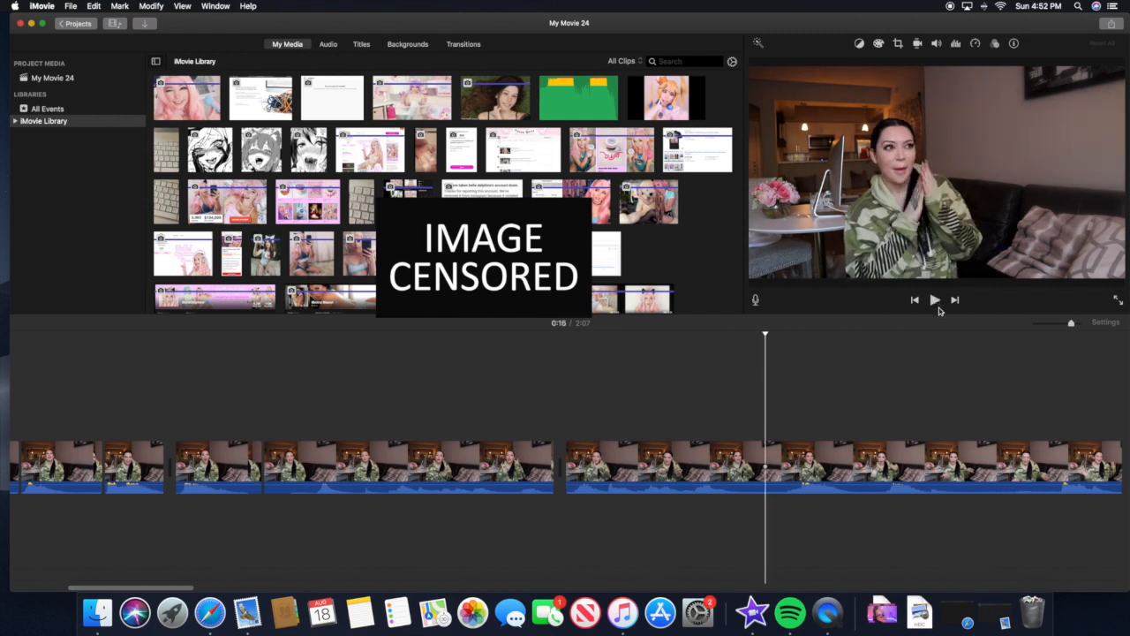
click(745, 456)
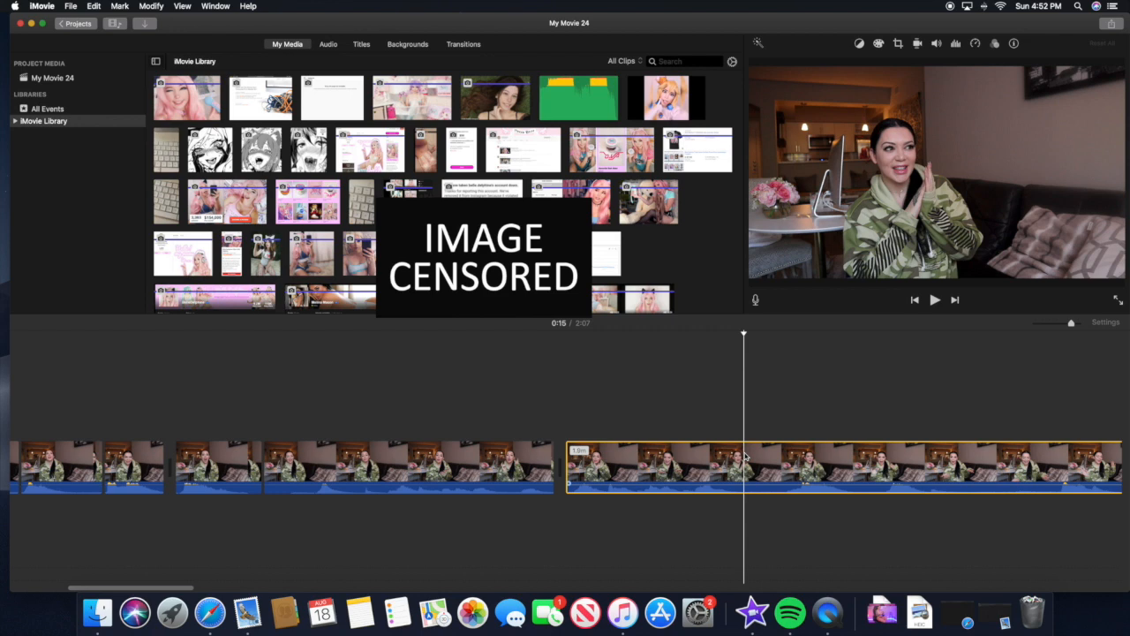
right_click(746, 456)
click(772, 484)
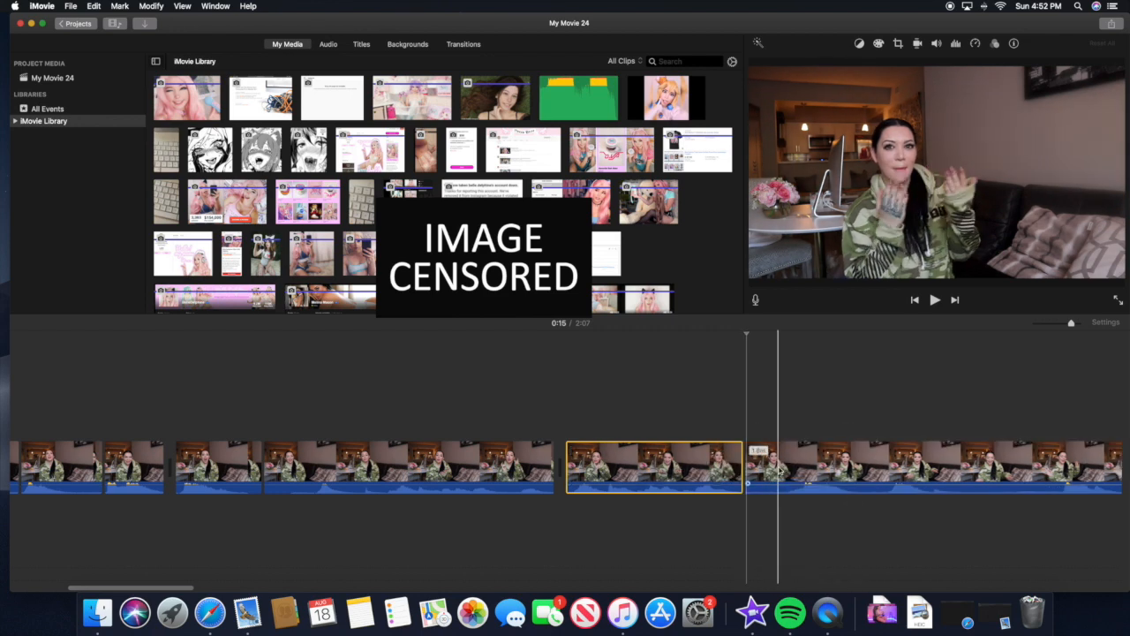
Split the remaining footage at 0:16 and delete the short piece between the last two cuts
right_click(788, 470)
click(817, 409)
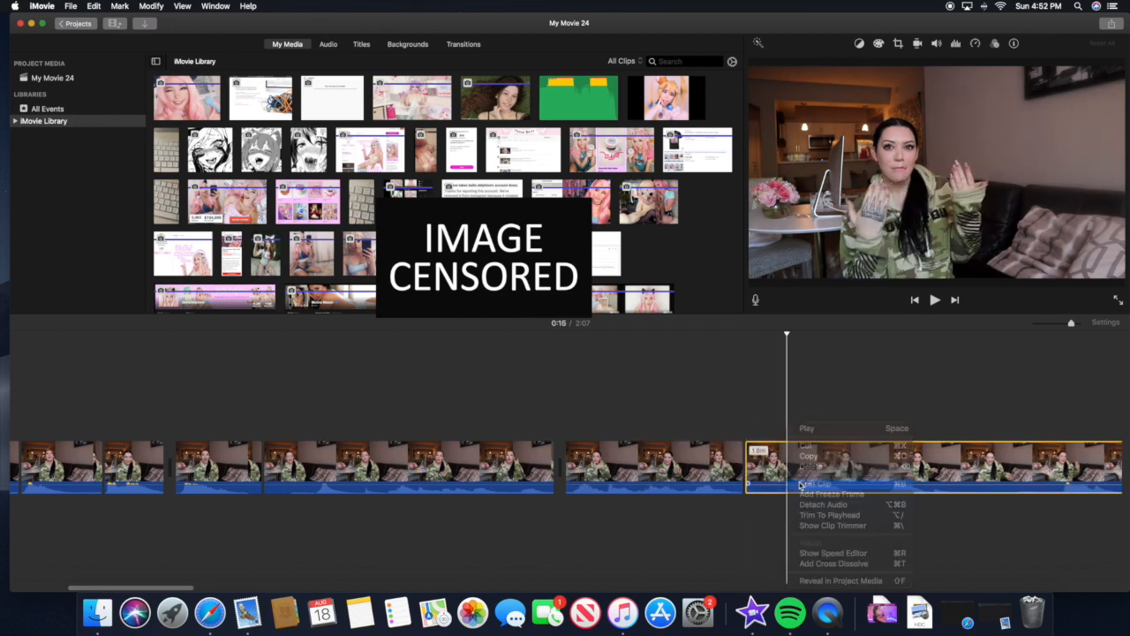
key(Delete)
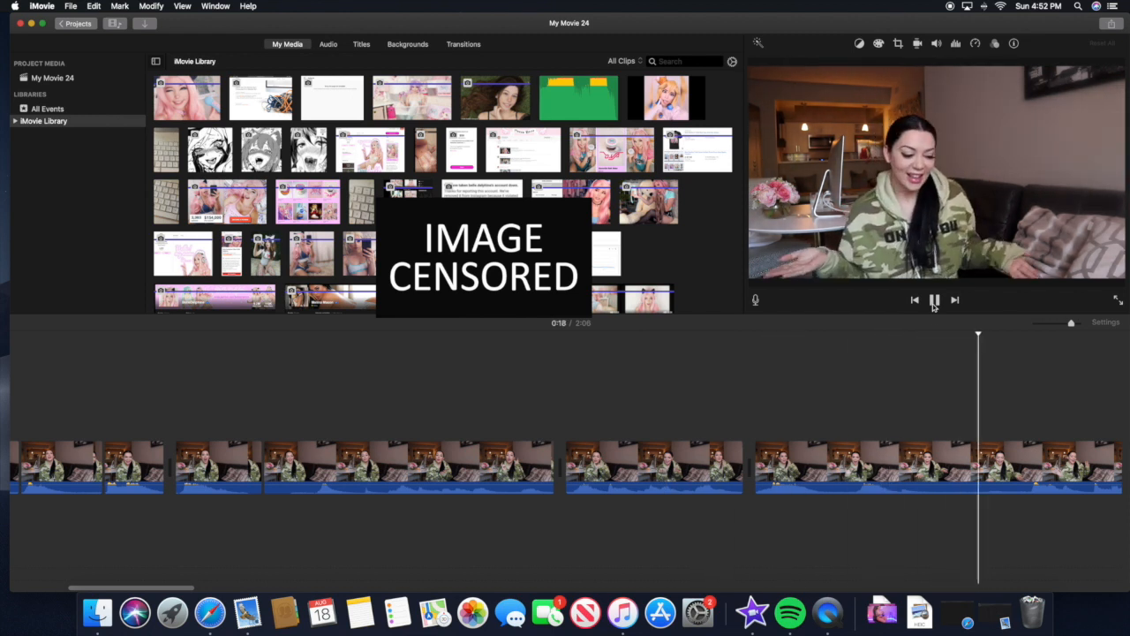
Play the footage on to 0:18 and split the last clip at 0:16, before its second burst of speech
click(933, 305)
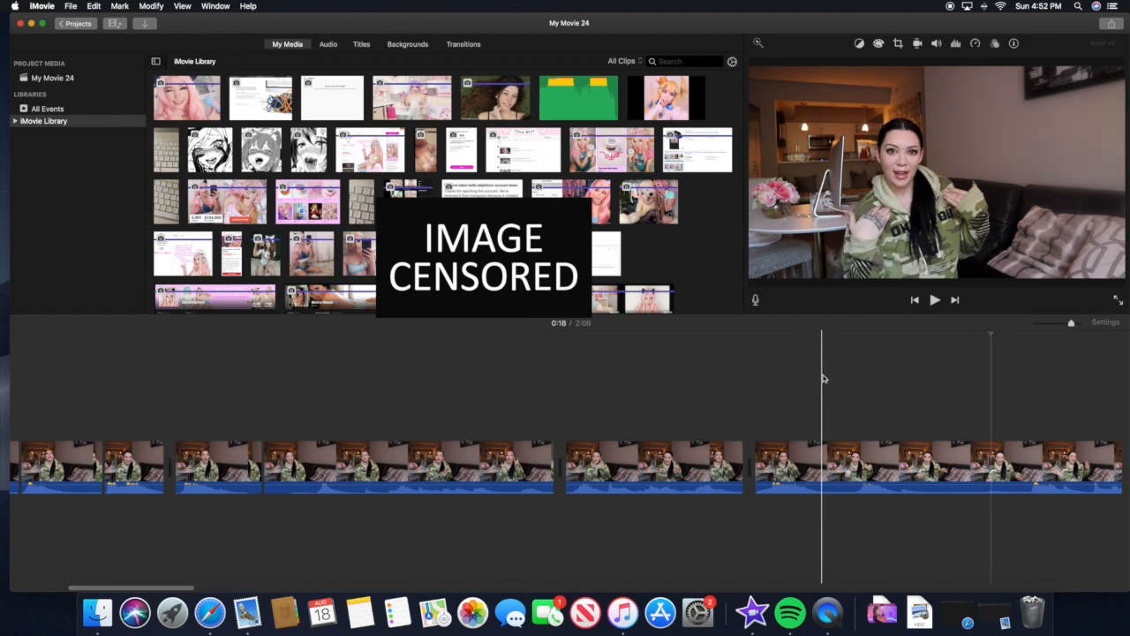
click(829, 430)
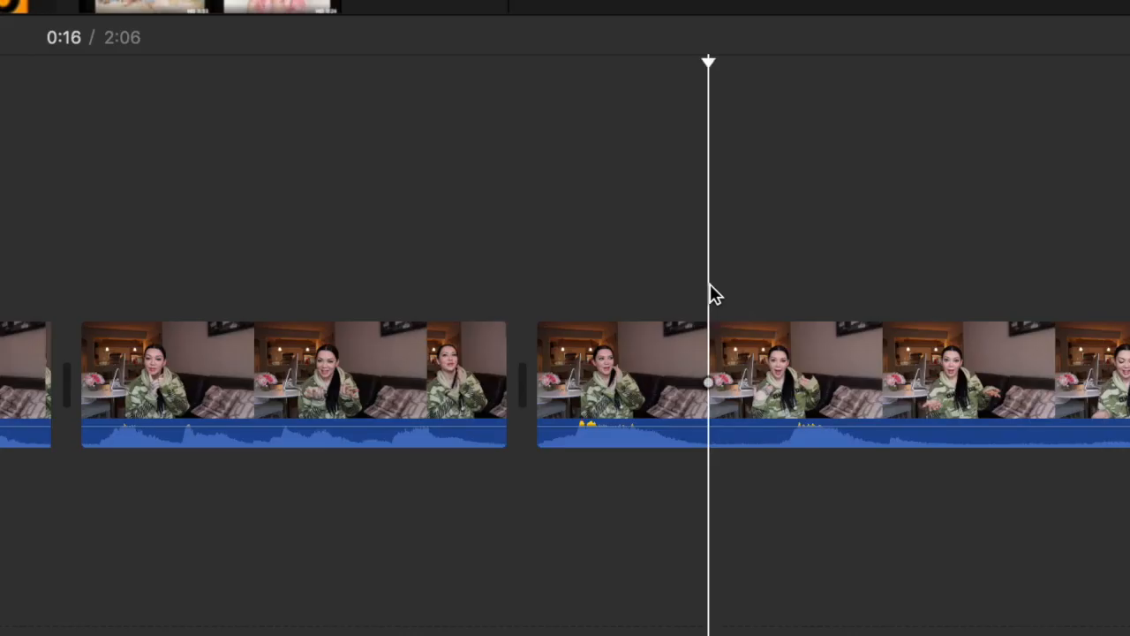
right_click(712, 345)
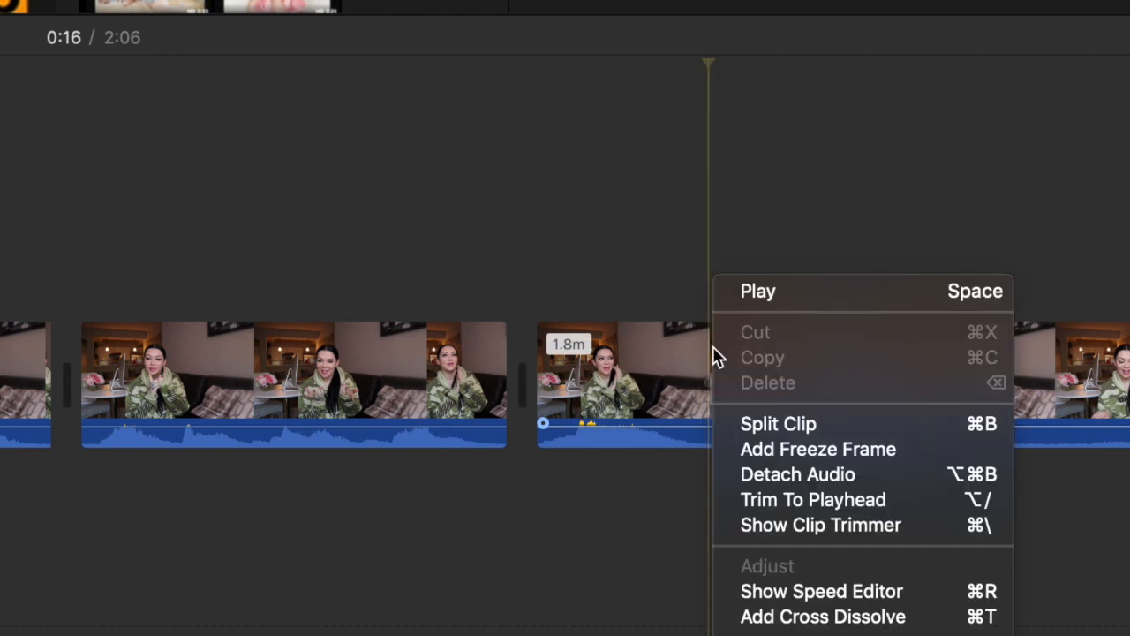
click(777, 422)
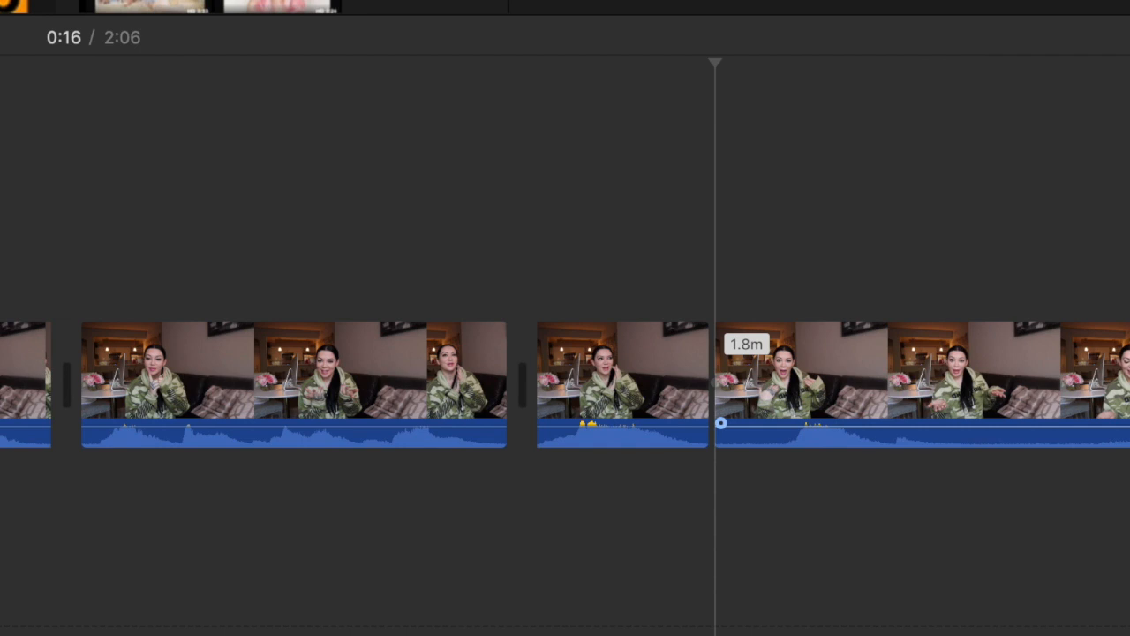
Split the remaining footage at 0:19 and delete the piece following the cut at 0:16
click(923, 380)
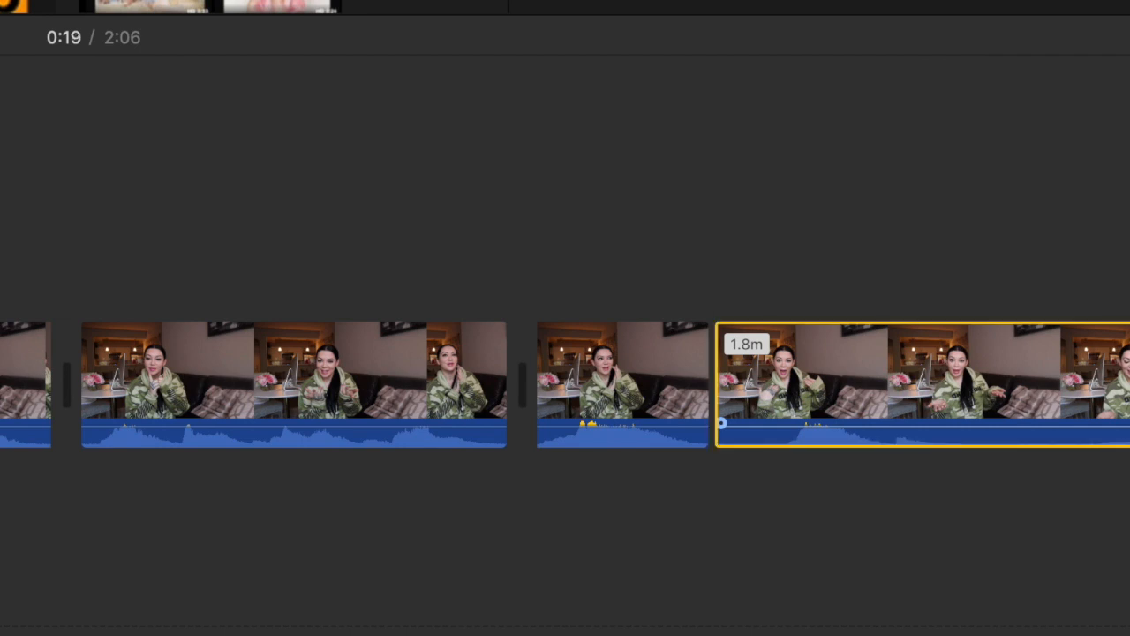
right_click(1126, 281)
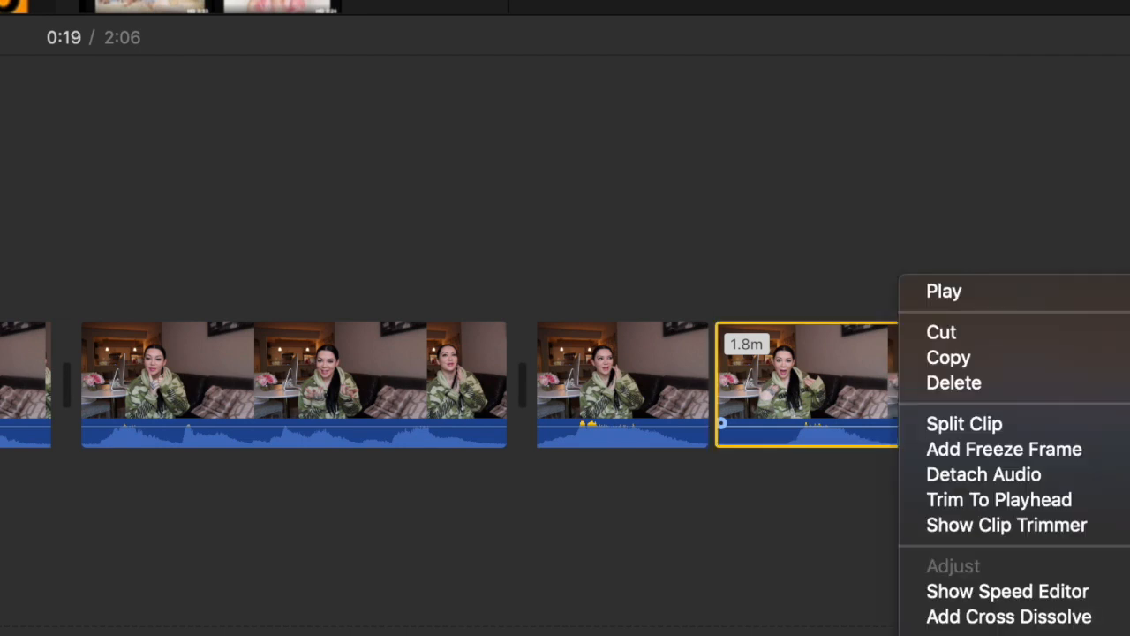
click(1126, 422)
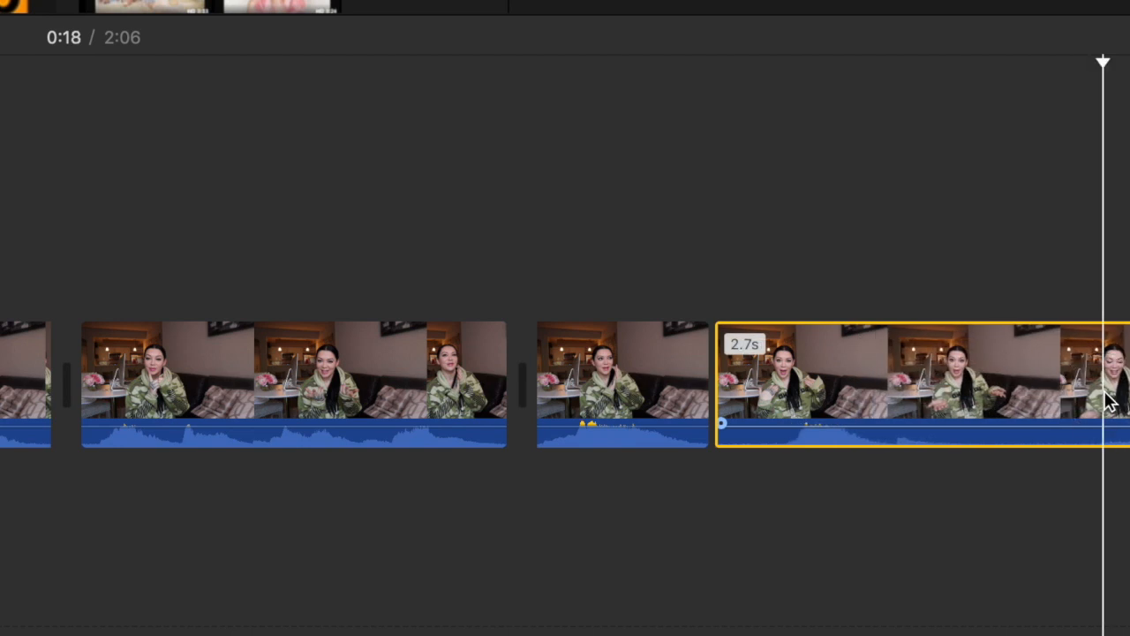
key(Delete)
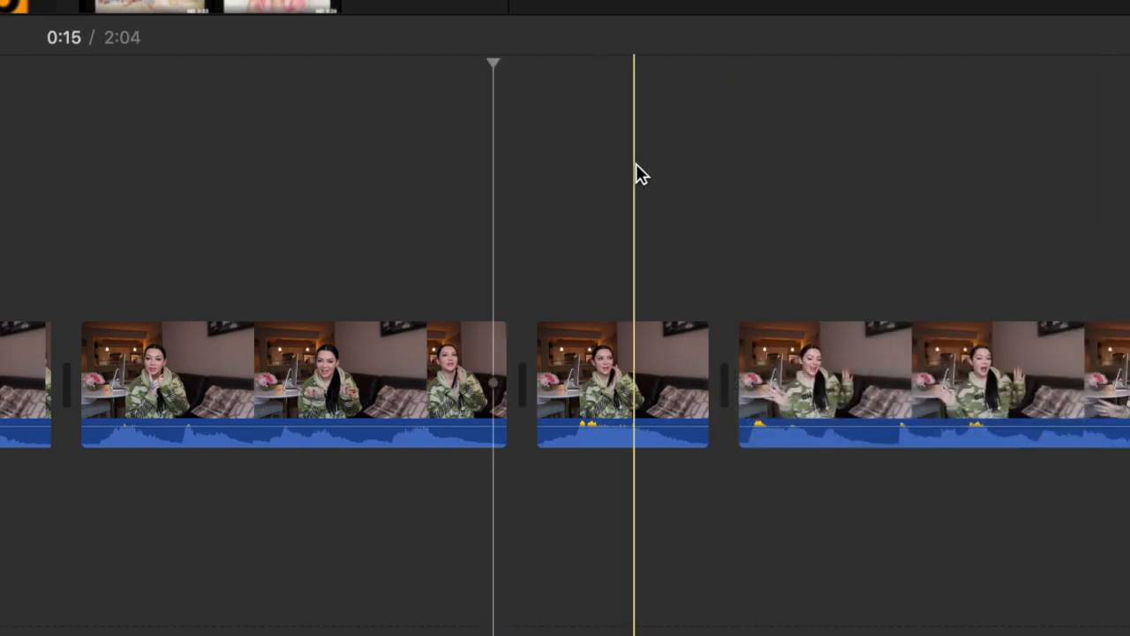
Play the shortened footage from 0:15 through to 0:29 and stop
key(space)
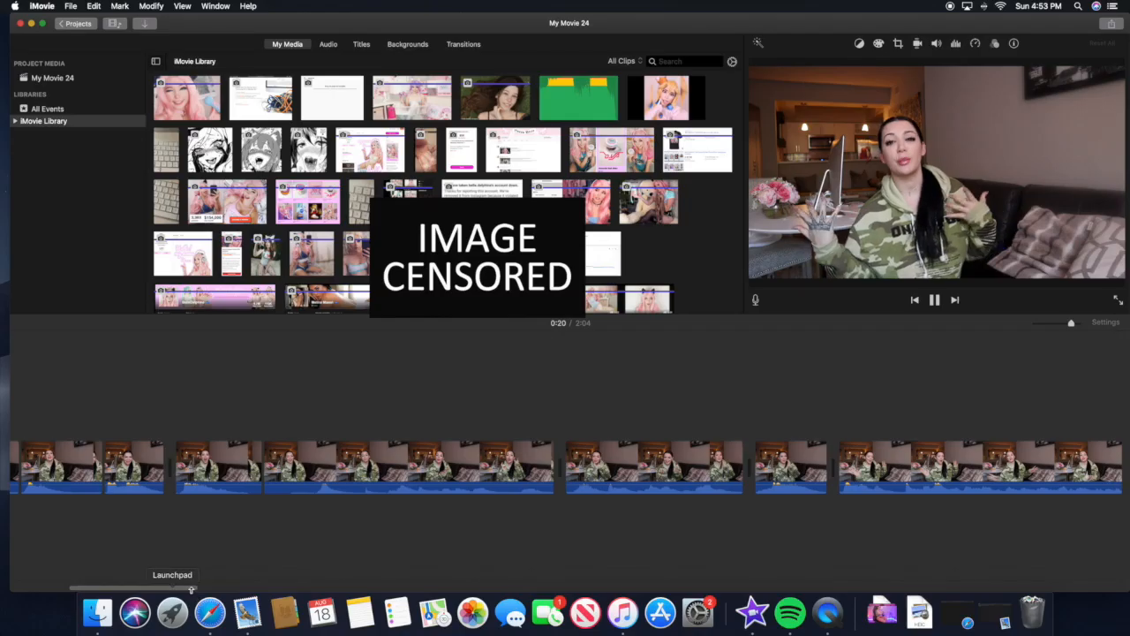
drag(156, 587, 283, 588)
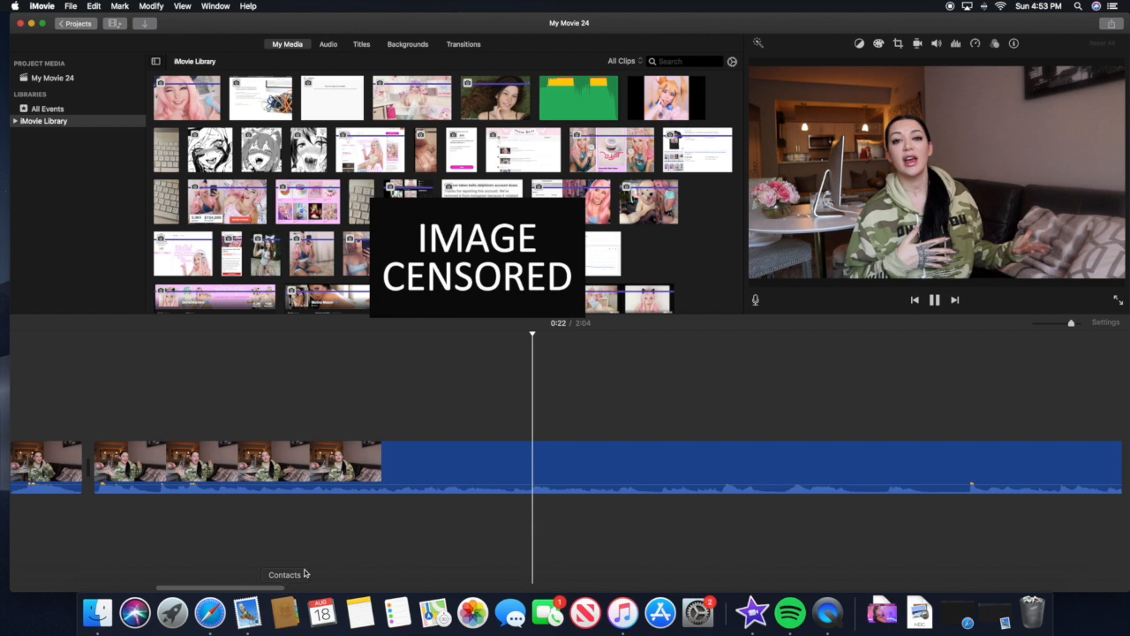
click(936, 300)
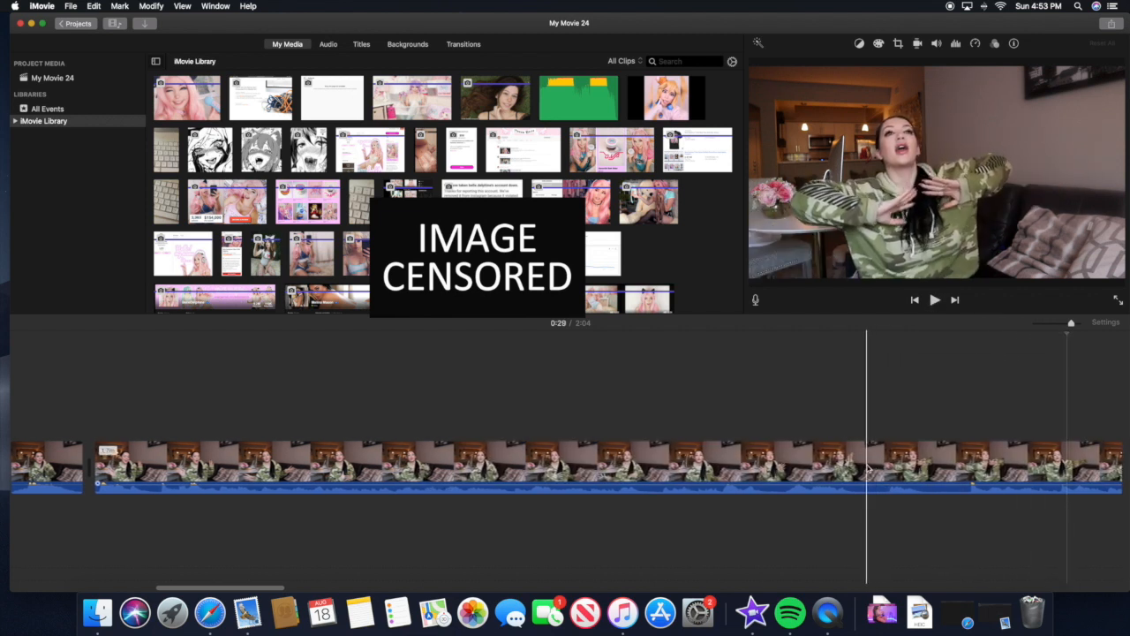
Split the last clip at 0:27 and 0:28, delete the piece between the two cuts, and play the joined footage
right_click(861, 470)
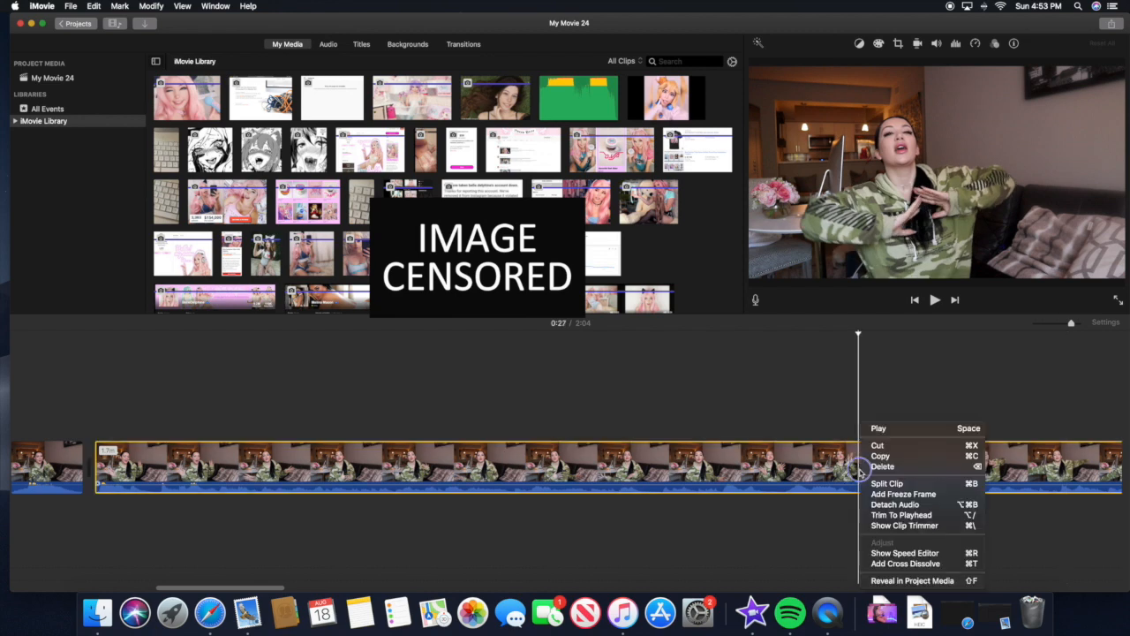
click(883, 483)
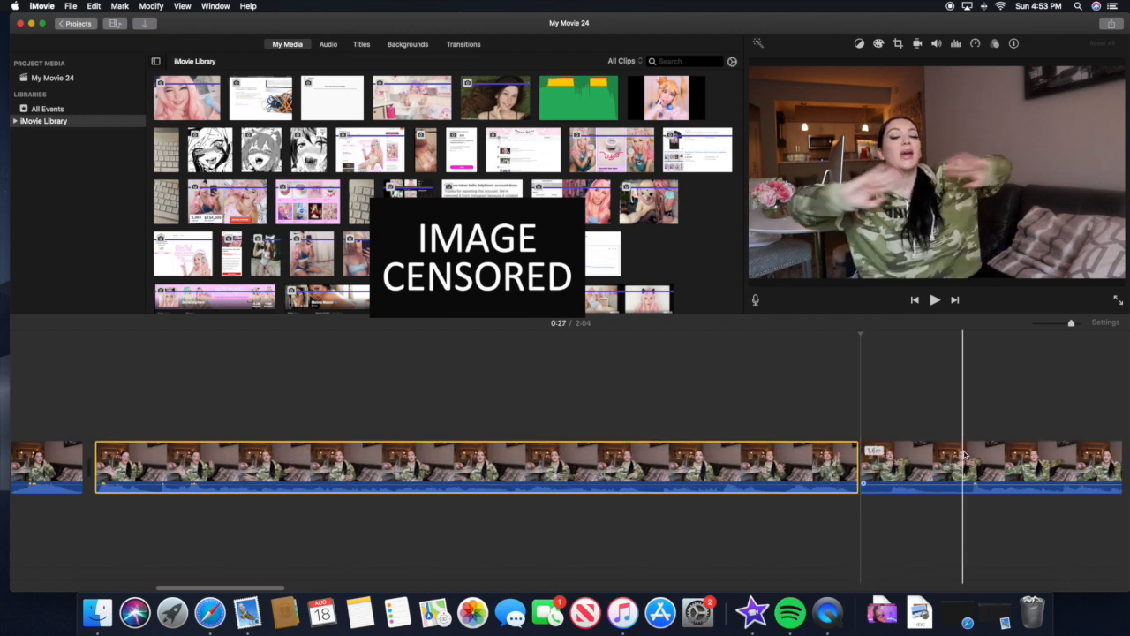
right_click(966, 426)
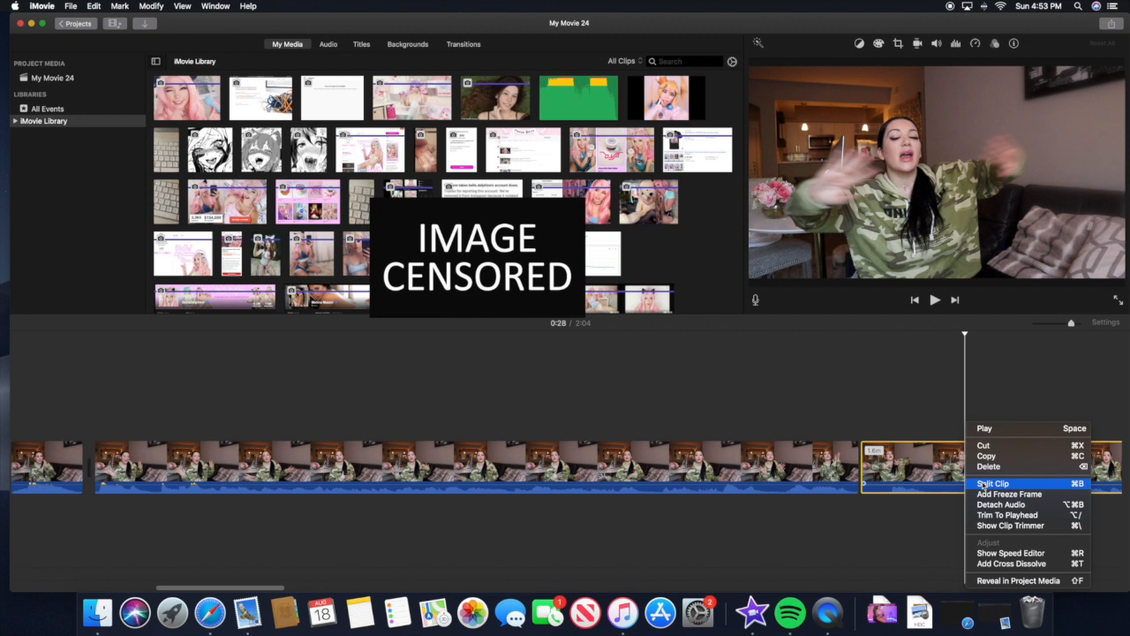
click(977, 483)
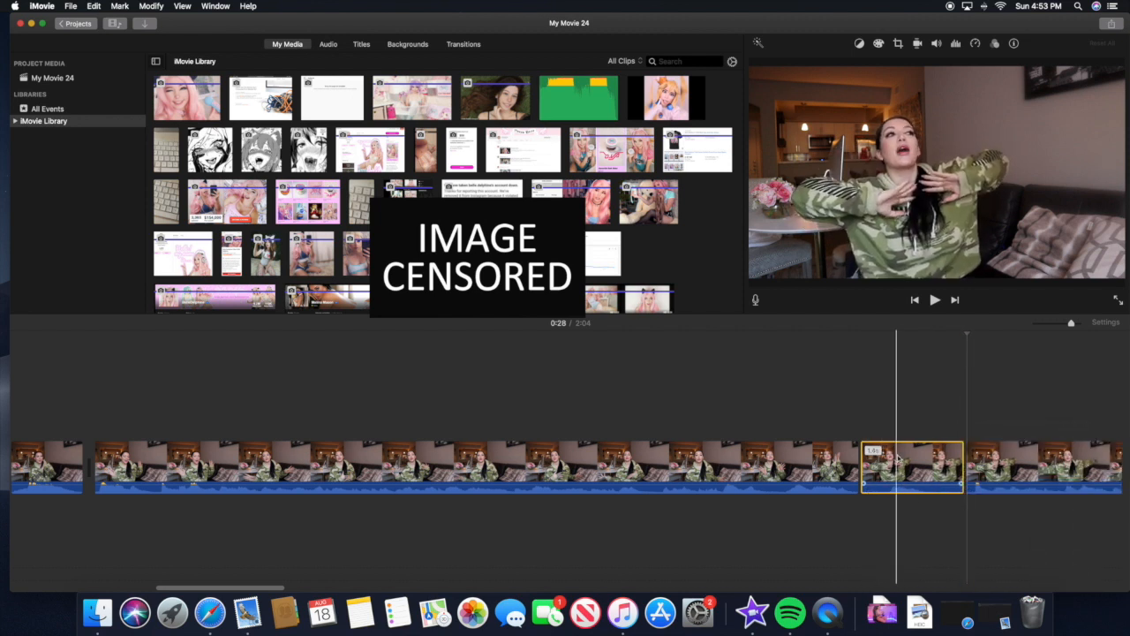
key(BackSpace)
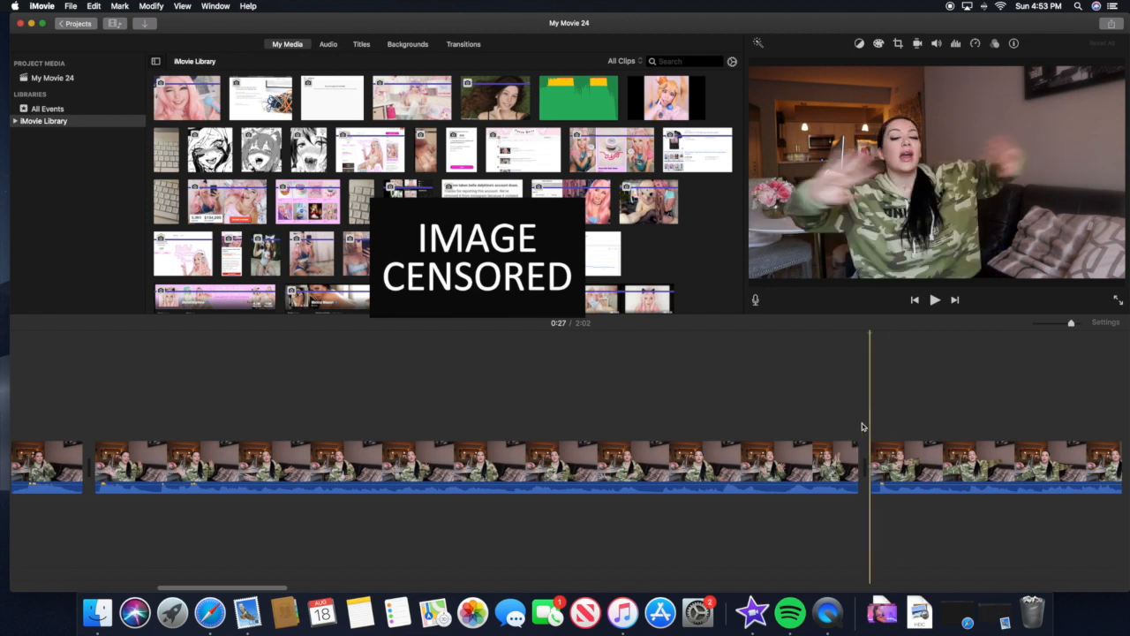
click(934, 300)
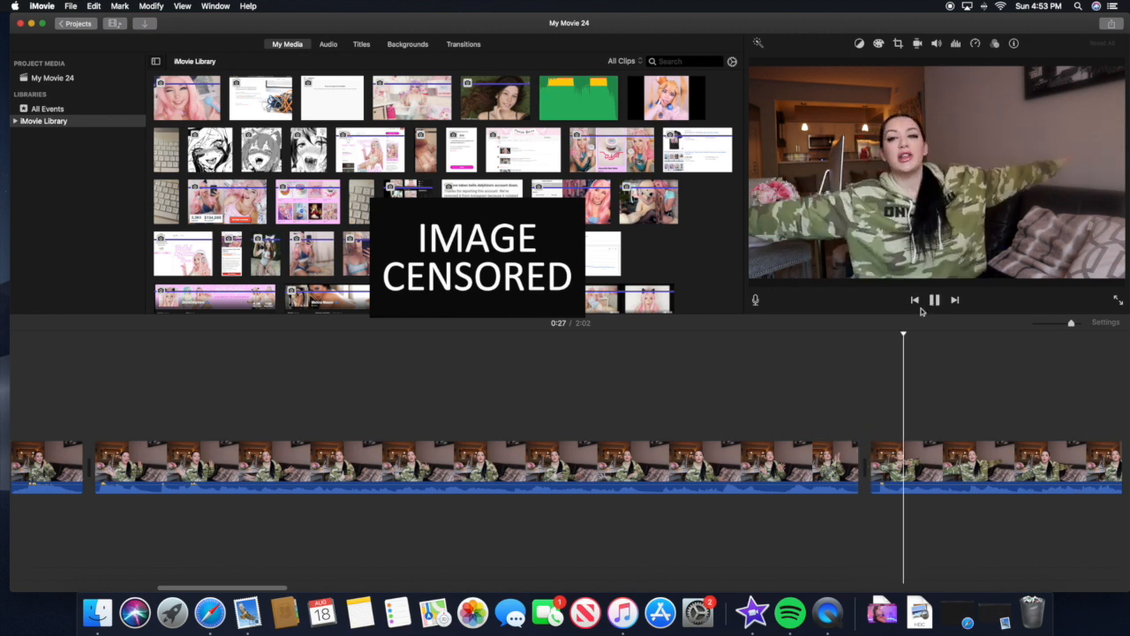
drag(241, 588, 254, 590)
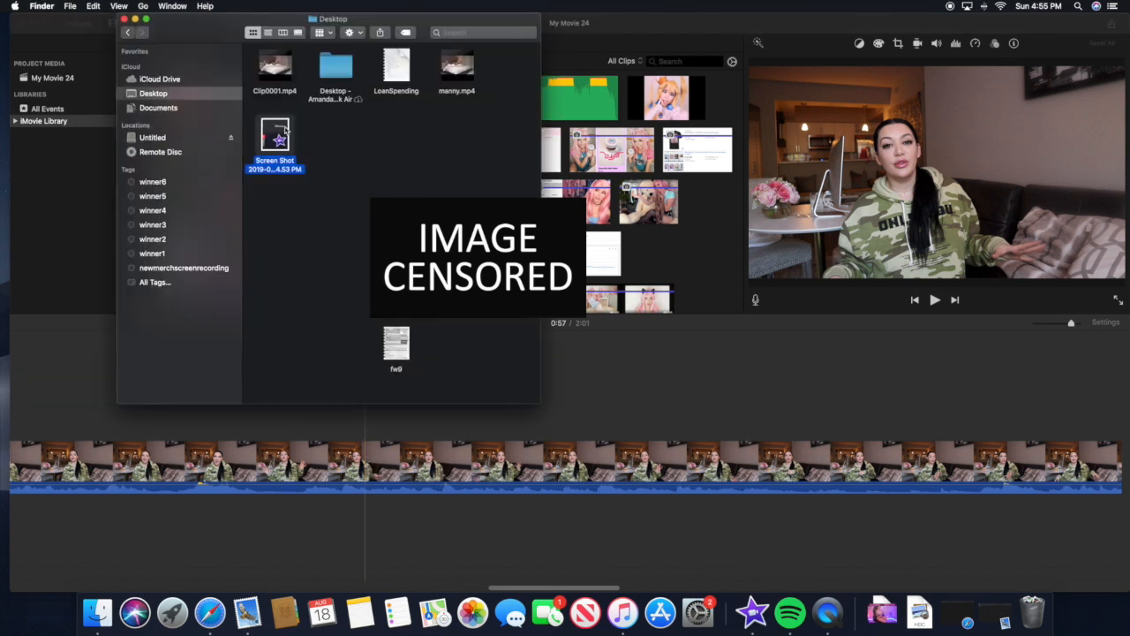
Add the Desktop folder's iMovie icon screen shot above the main footage and move it to start at 0:57
drag(274, 136, 594, 364)
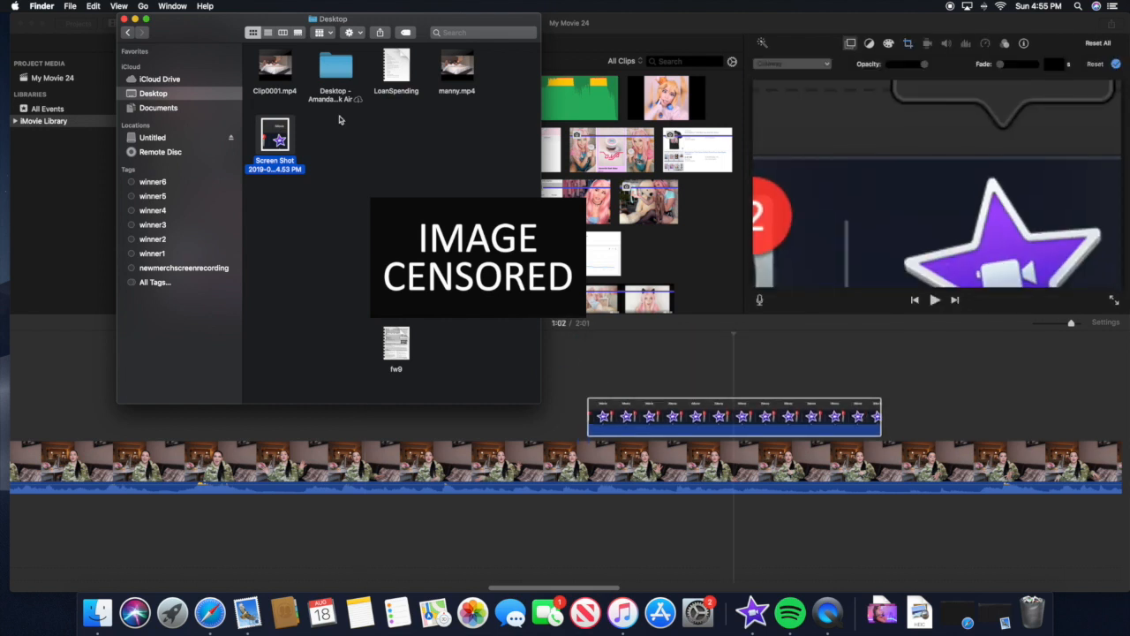
click(125, 18)
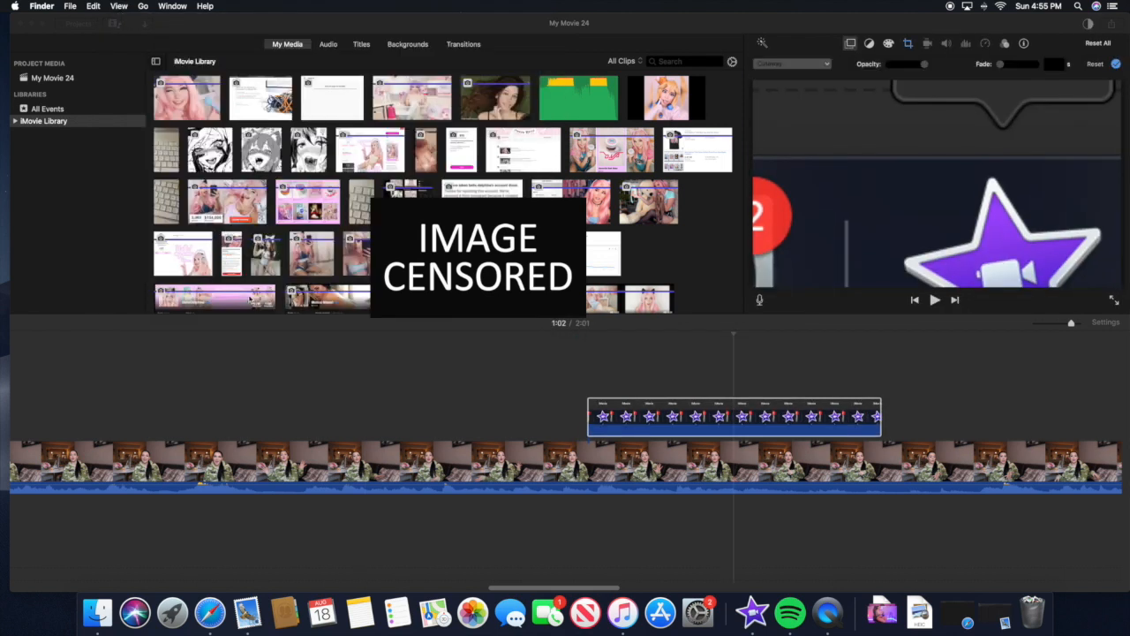
click(275, 387)
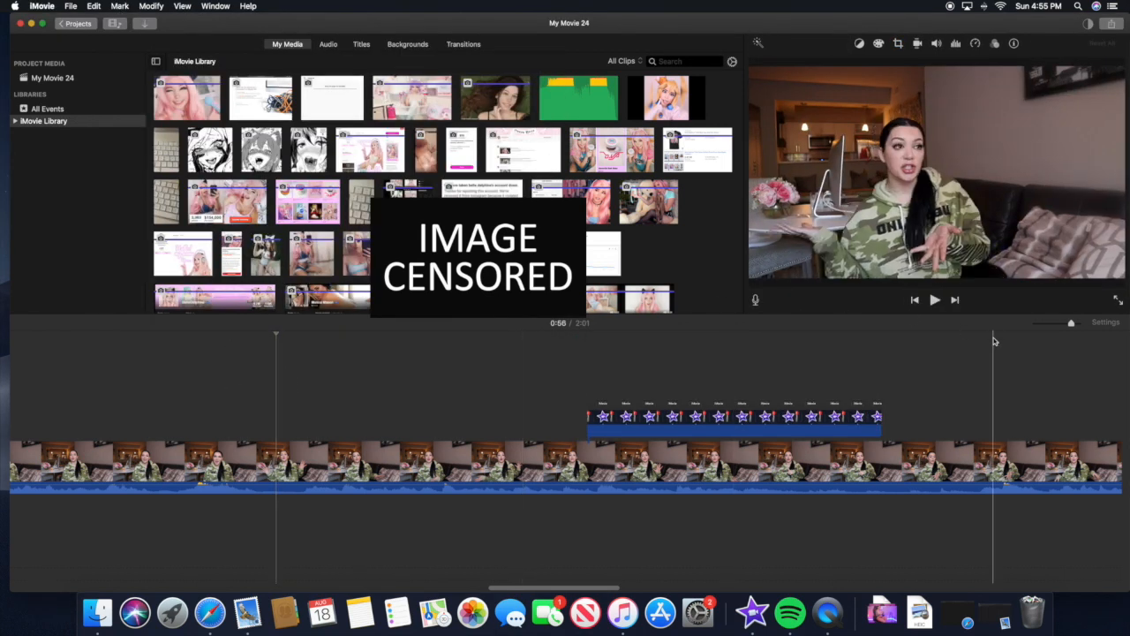
click(935, 300)
drag(696, 411, 478, 413)
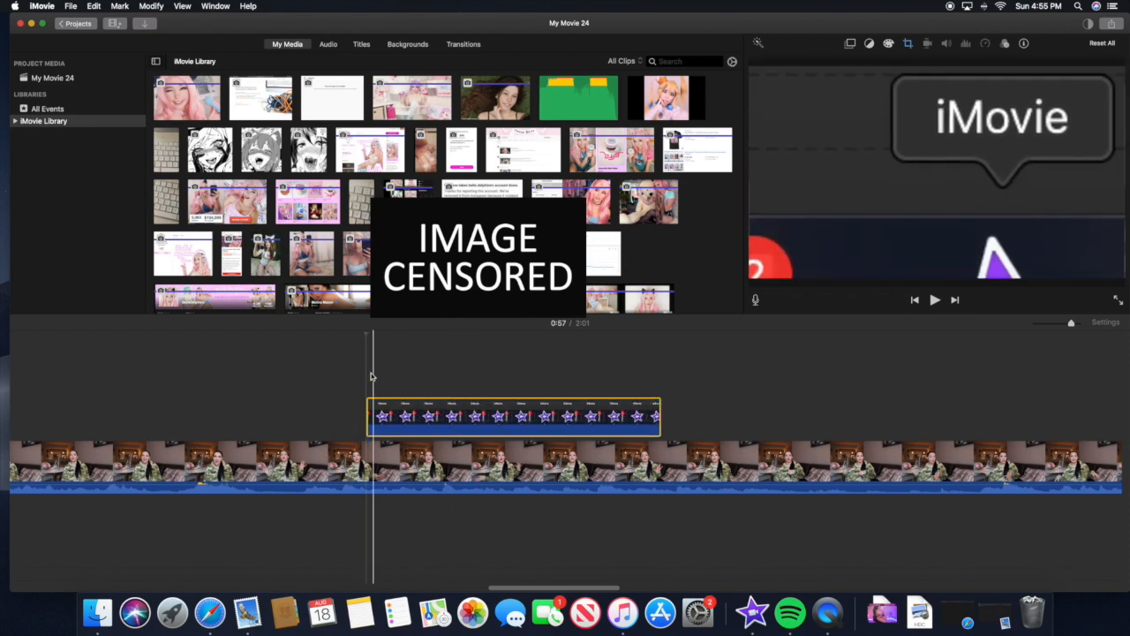
Play the footage from just before the screen shot overlay to 0:58 to check the overlay's timing
click(269, 371)
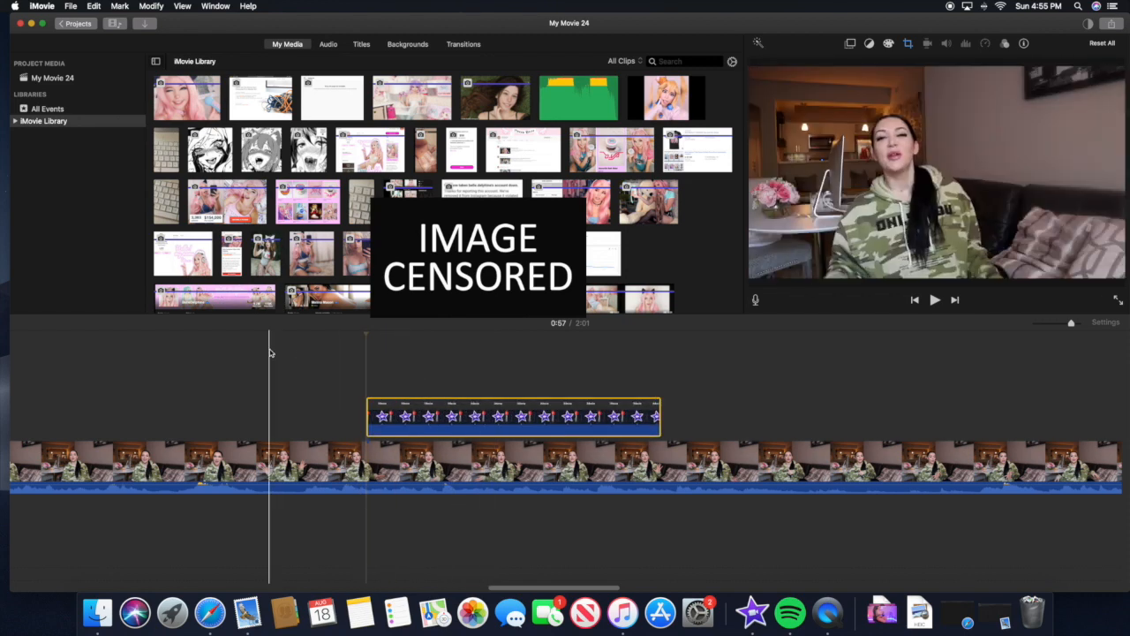
click(936, 301)
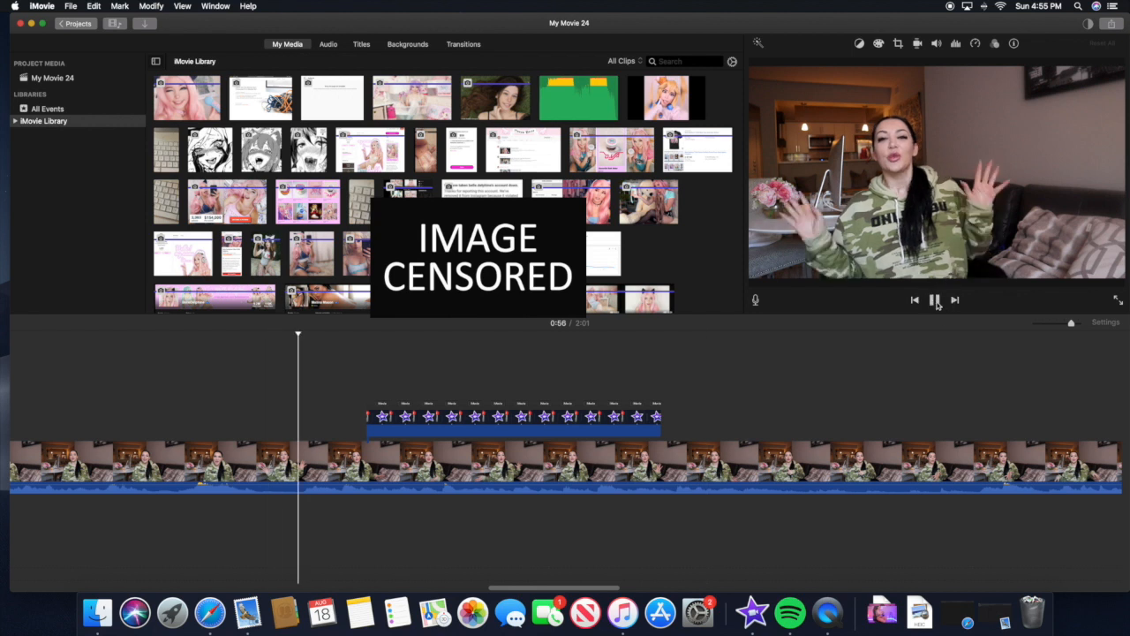
click(936, 302)
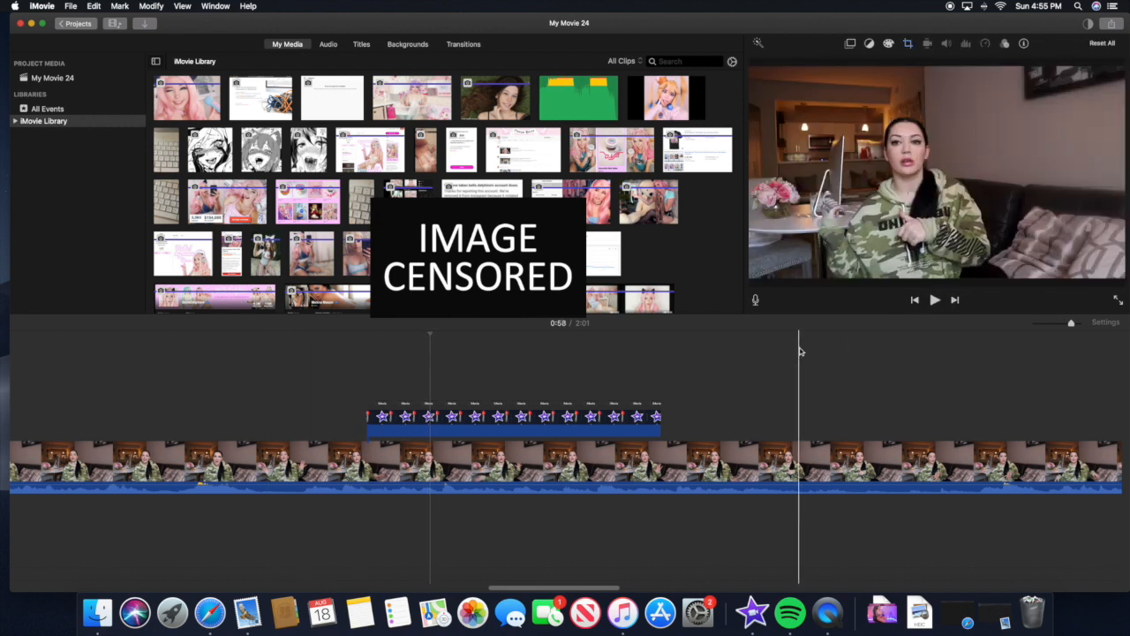
Change the screen shot overlay from Cutaway to Picture in Picture and enlarge it beside the speaker's head
click(537, 416)
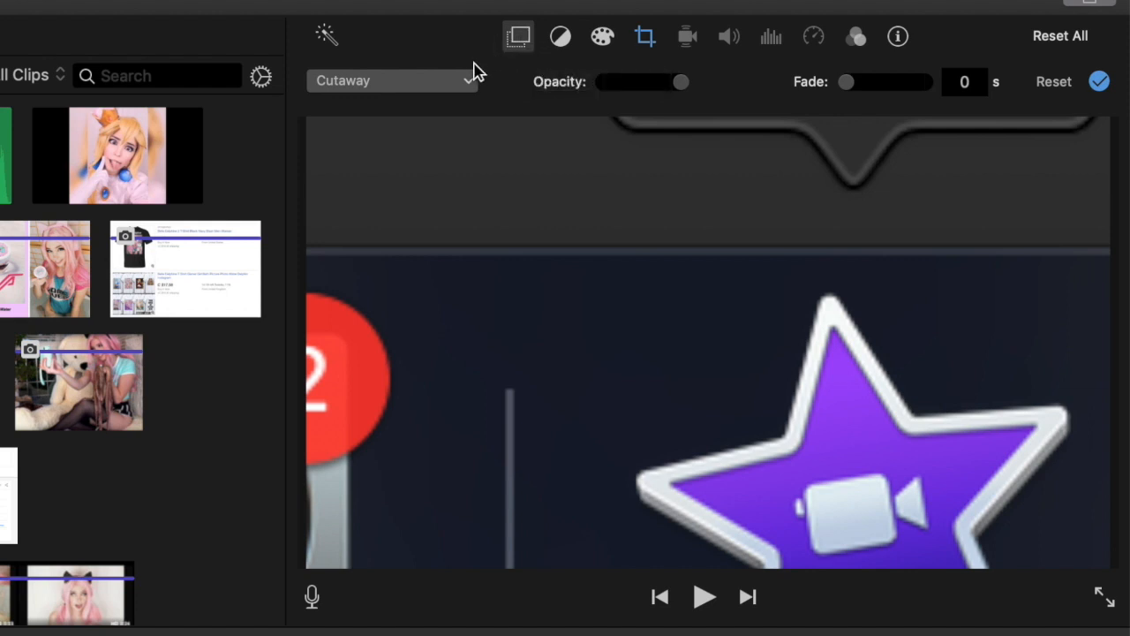
click(382, 85)
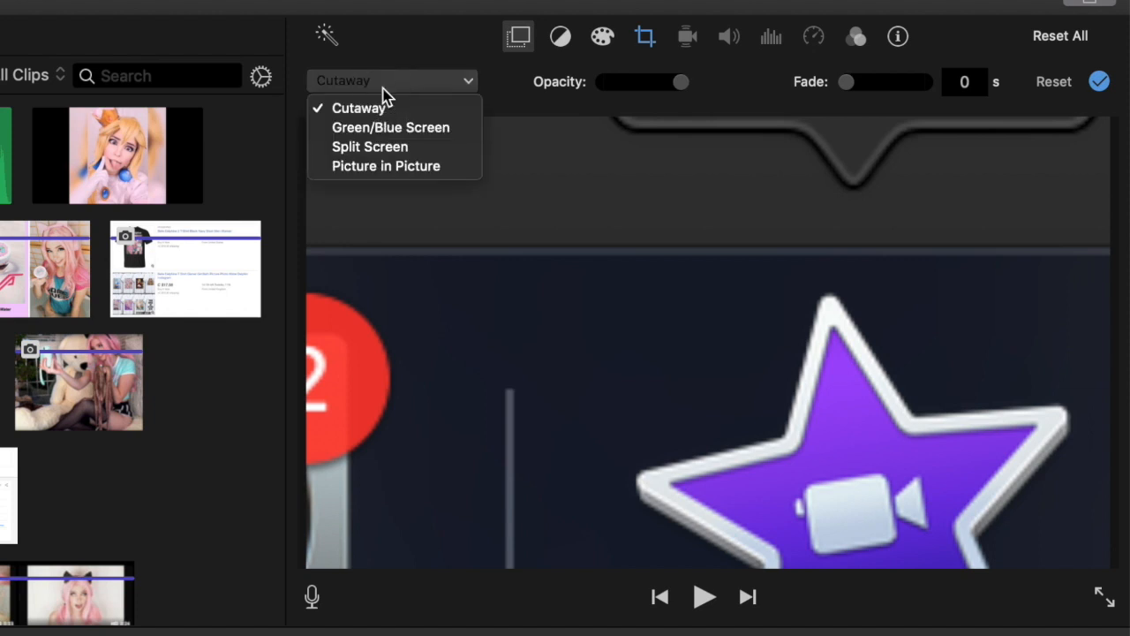
click(399, 168)
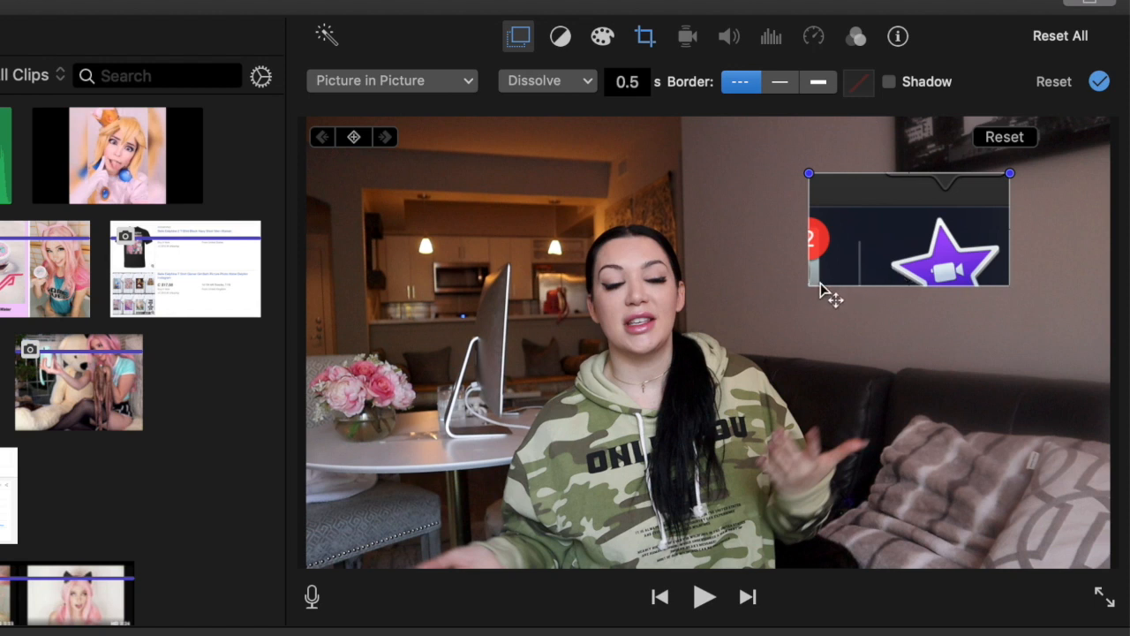
drag(807, 288, 769, 329)
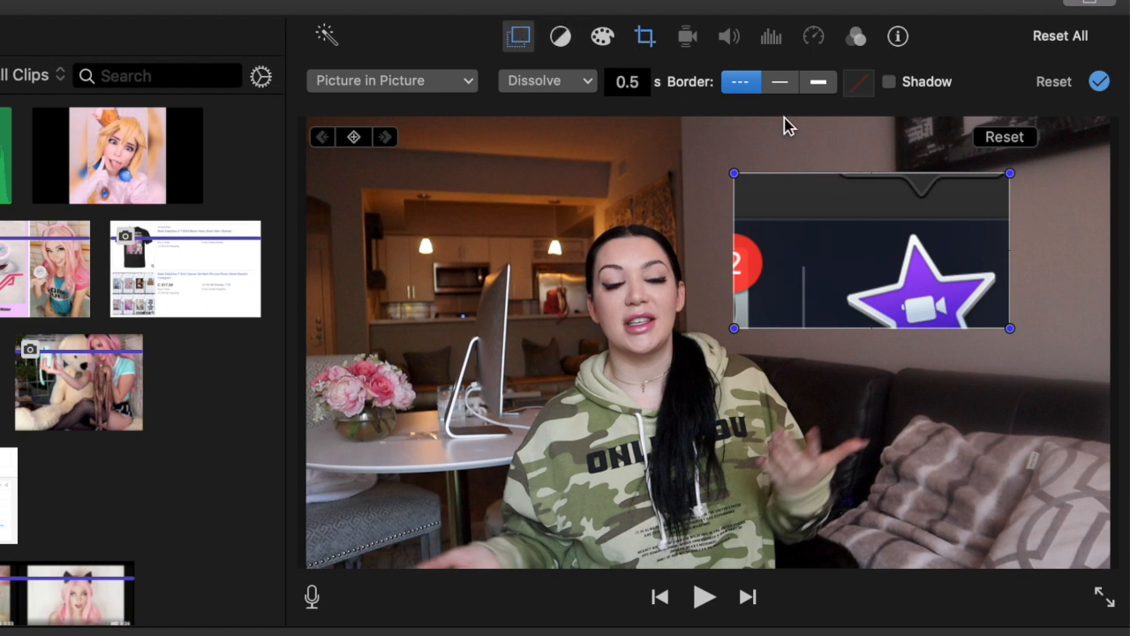
Set the overlay's cropping style to Crop to Fill and move the crop frame down over the purple star icon
click(646, 37)
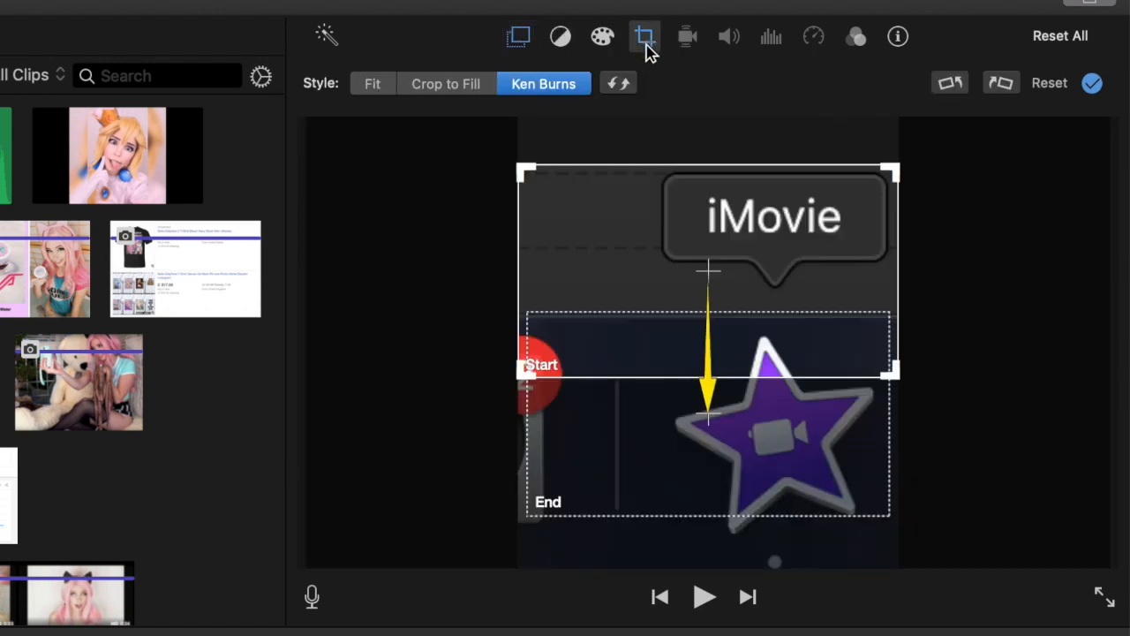
click(419, 87)
mouse_move(725, 263)
mouse_down()
mouse_move(742, 344)
mouse_move(731, 259)
mouse_up()
drag(734, 306, 695, 461)
click(513, 534)
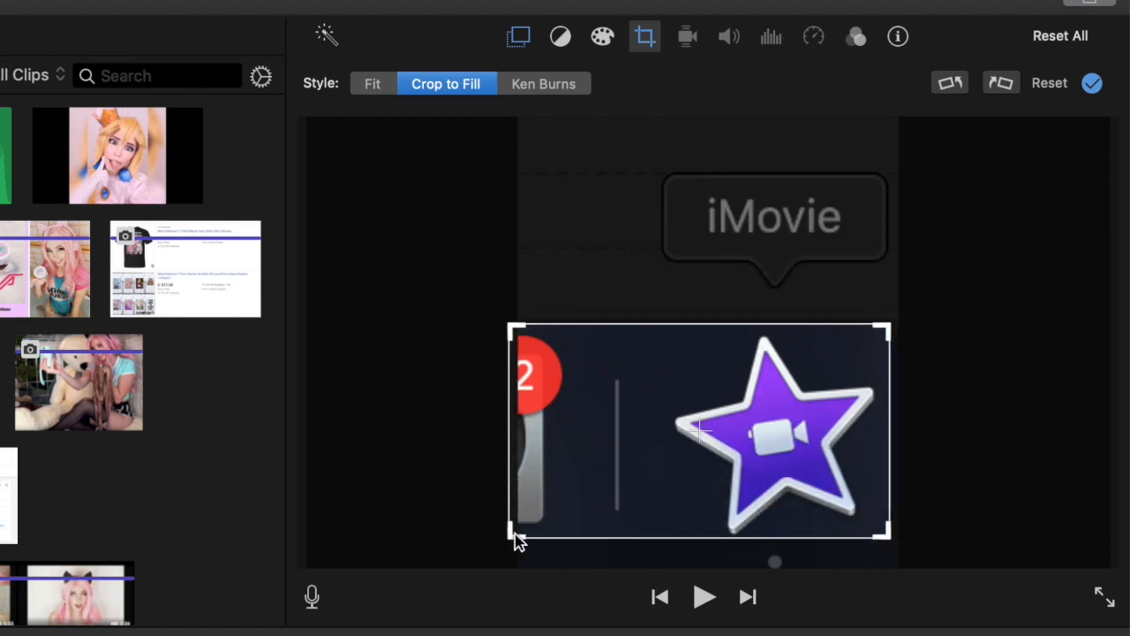
Preview the picture-in-picture overlay and shorten its end to about 1:00
click(704, 597)
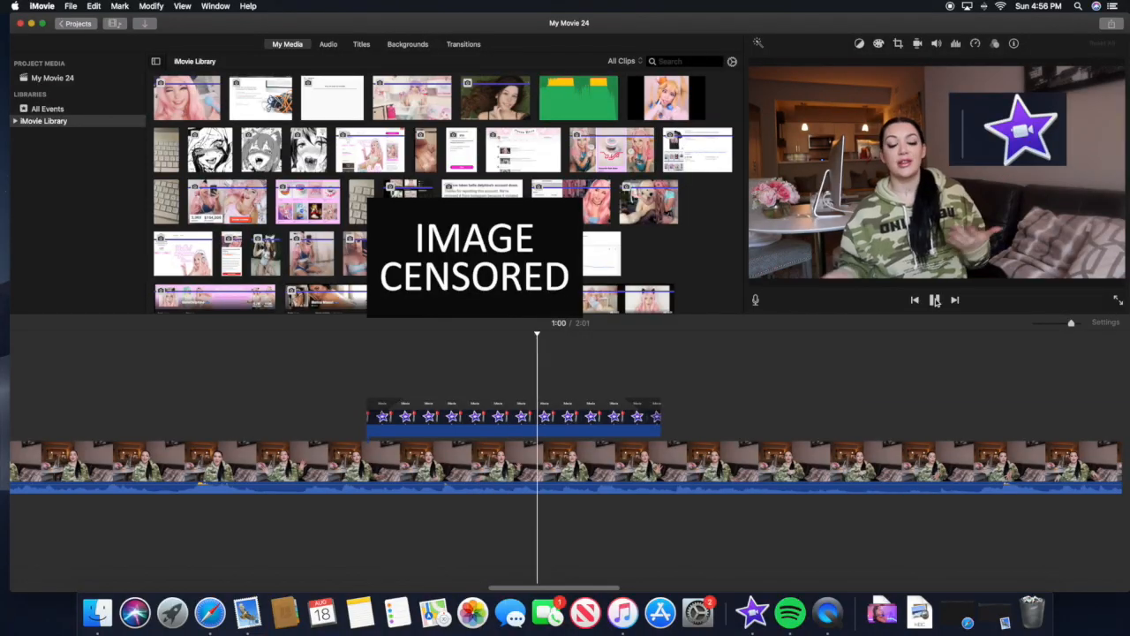
click(934, 301)
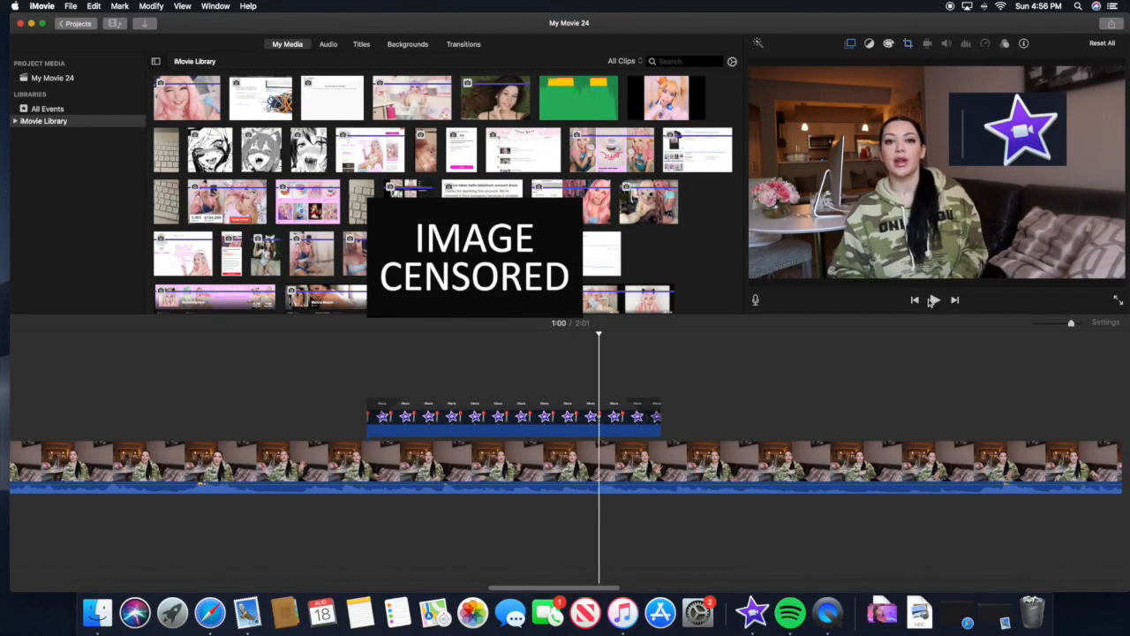
drag(659, 413, 583, 414)
Play the footage on from just before the overlay, then go back and review the passage up to 1:28
click(327, 377)
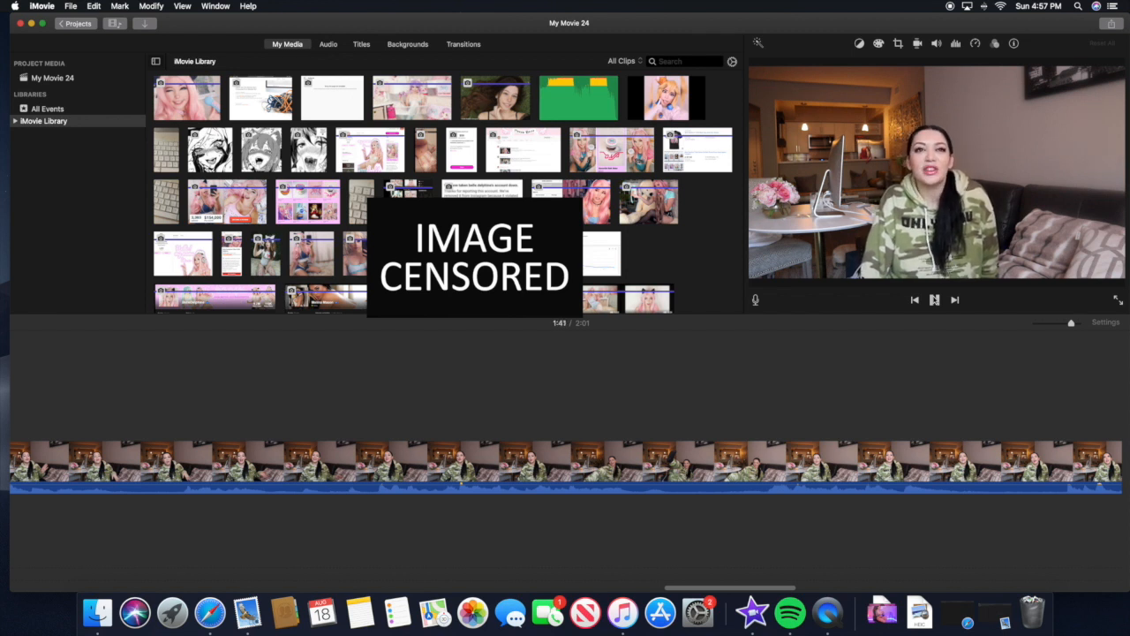
key(space)
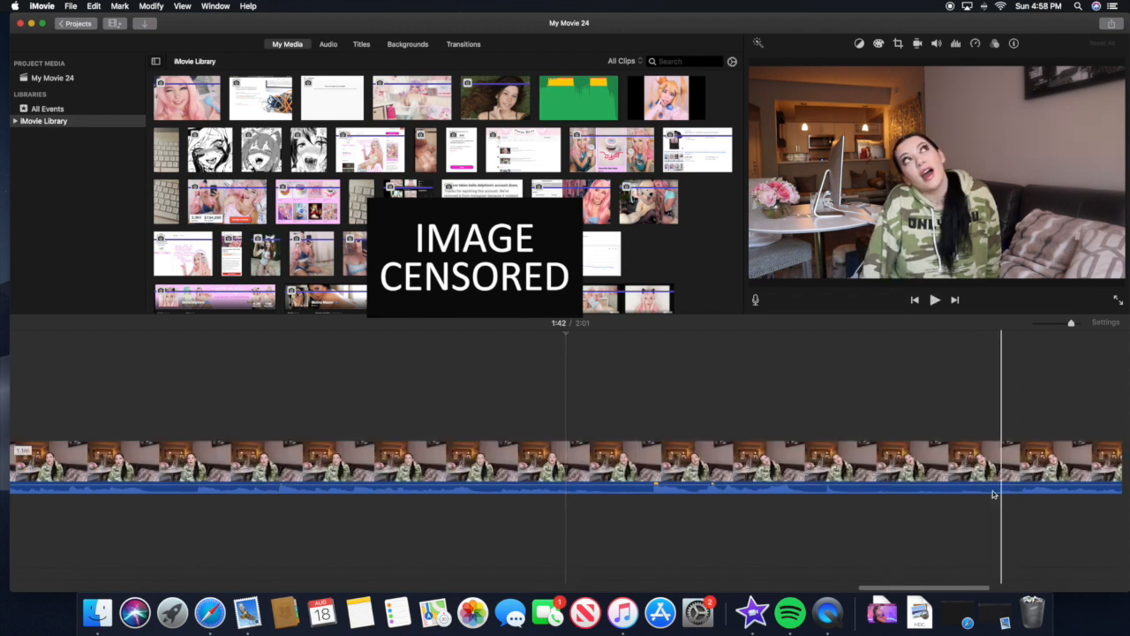
drag(952, 589, 850, 584)
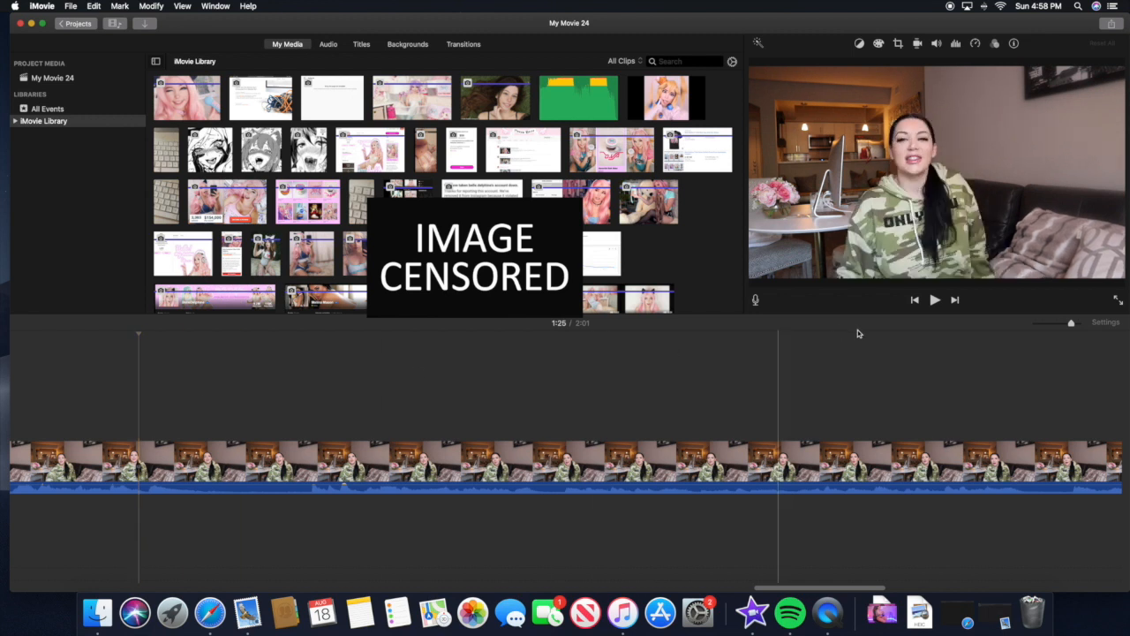
click(936, 301)
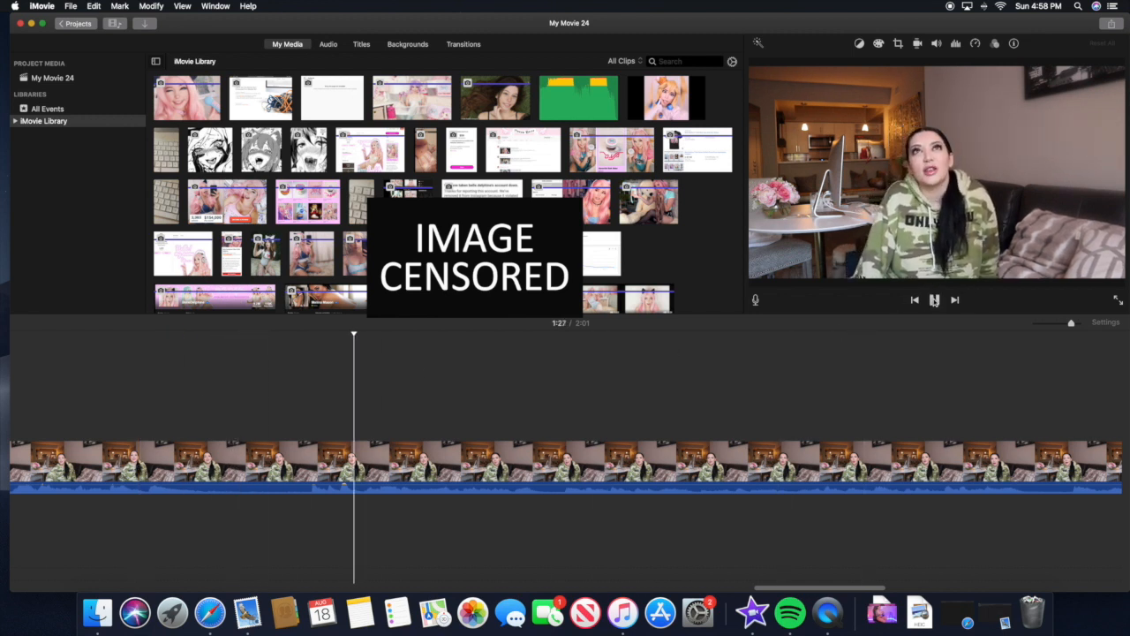
click(934, 301)
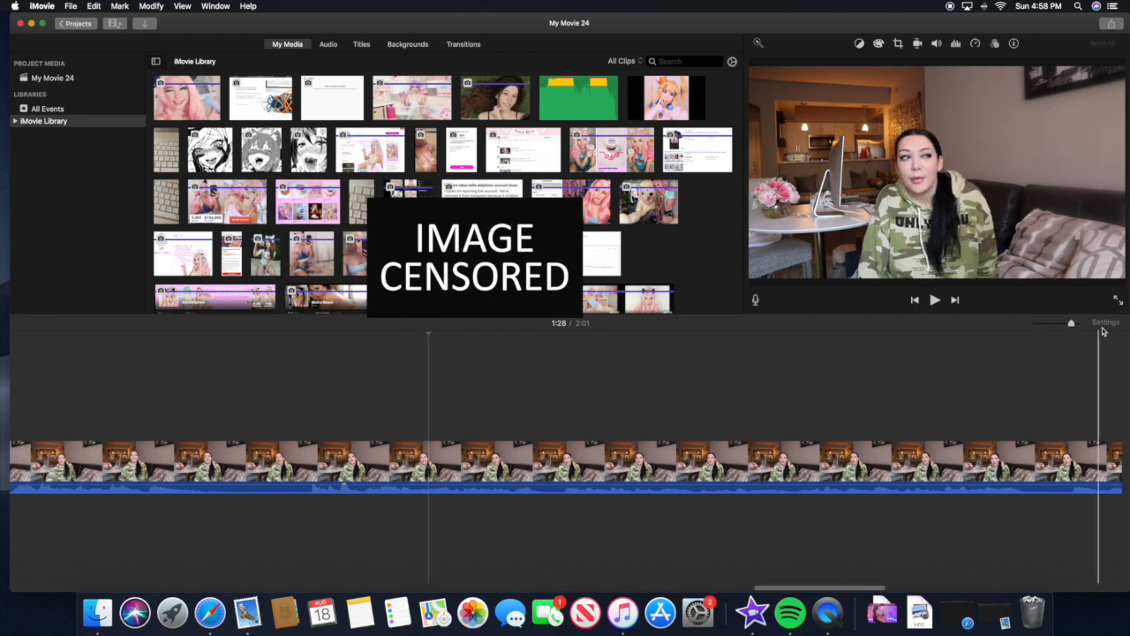
Zoom the timeline out, play the footage from 1:00, and split the long last clip at 1:04
drag(1071, 325, 1043, 325)
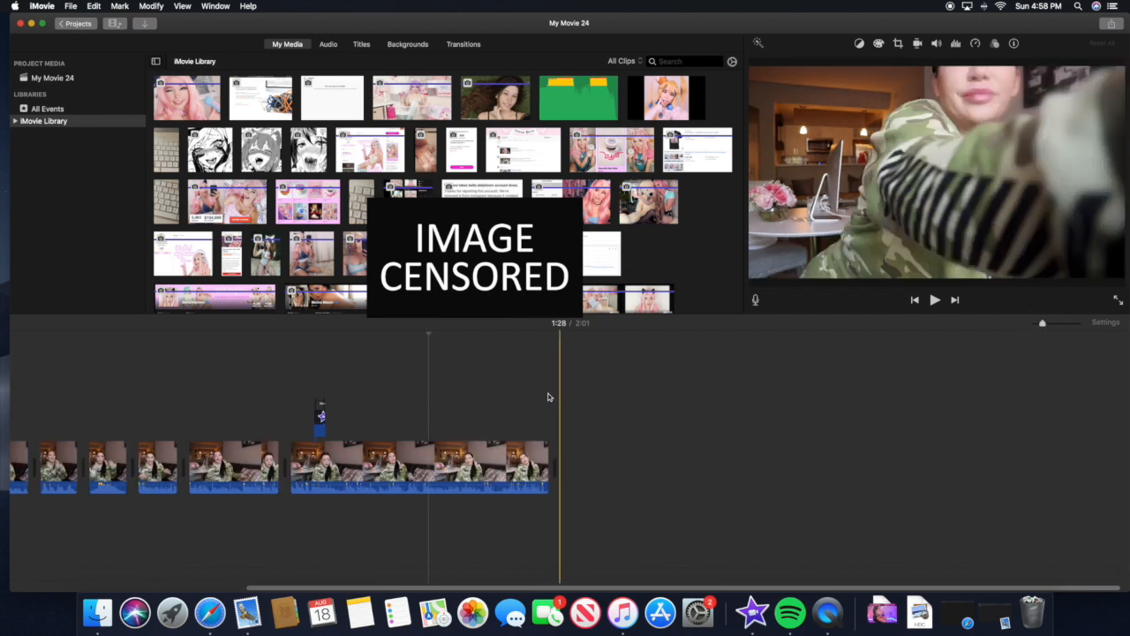
click(323, 405)
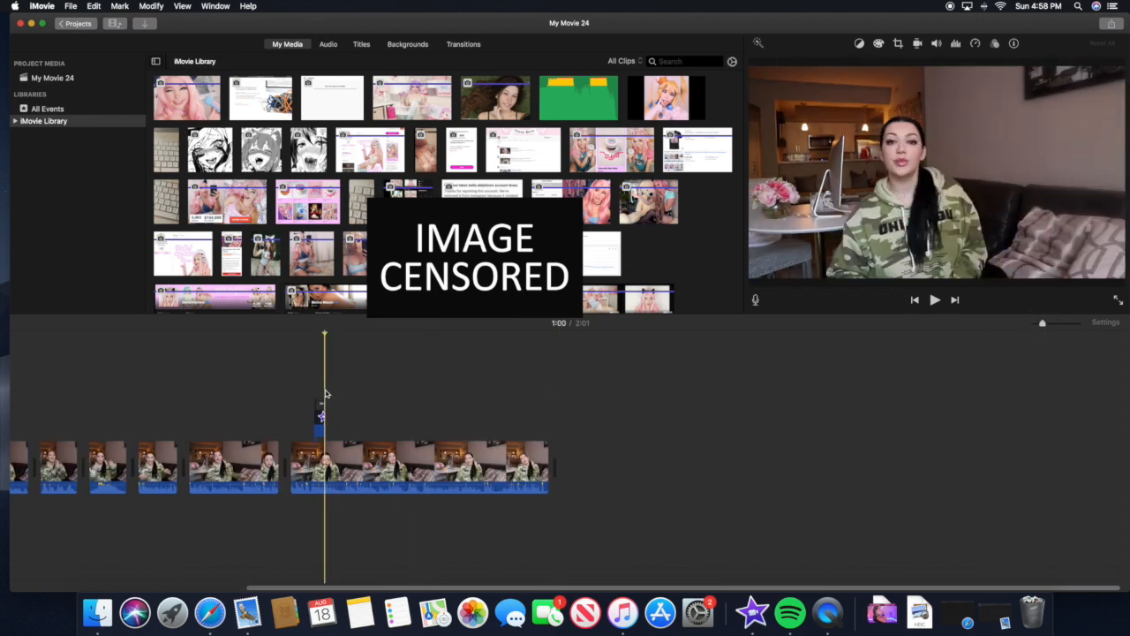
click(936, 301)
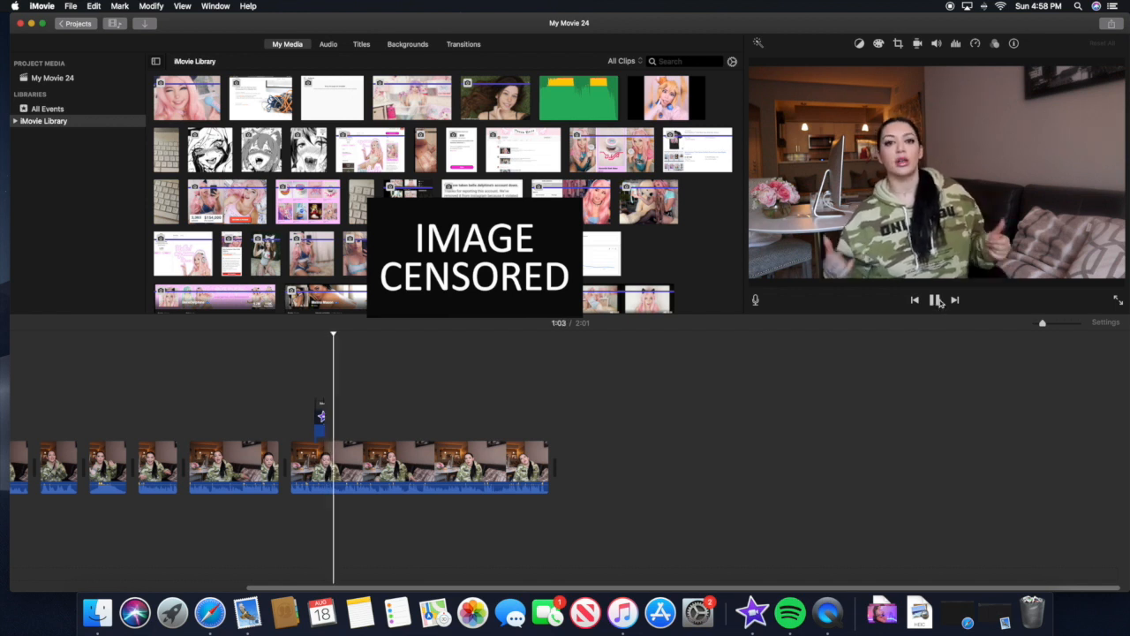
click(937, 302)
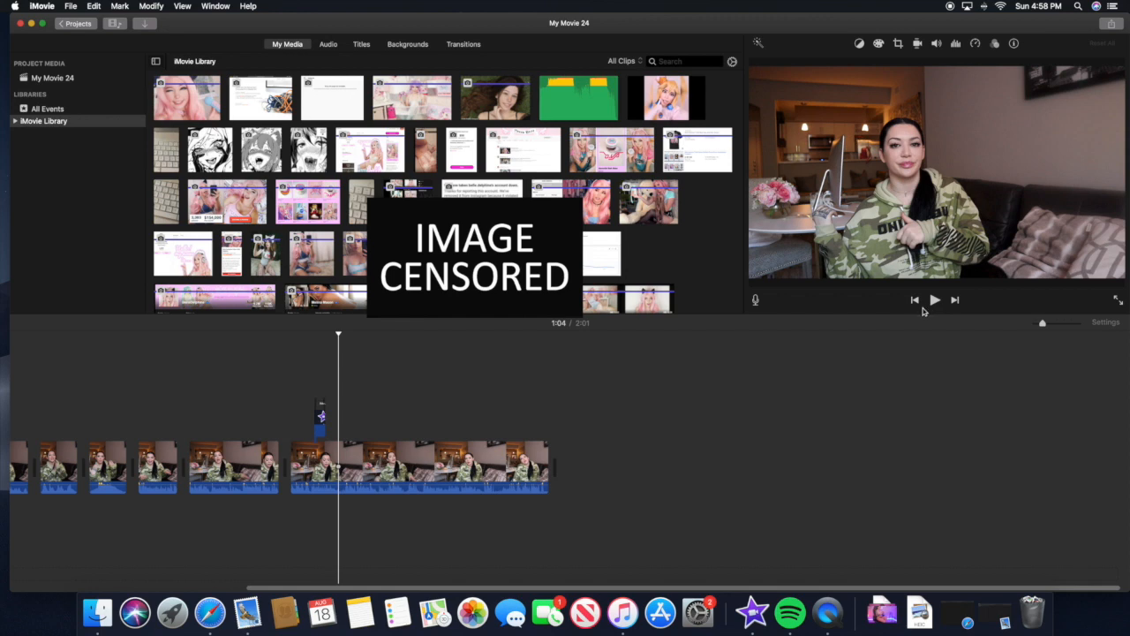
right_click(341, 459)
click(371, 485)
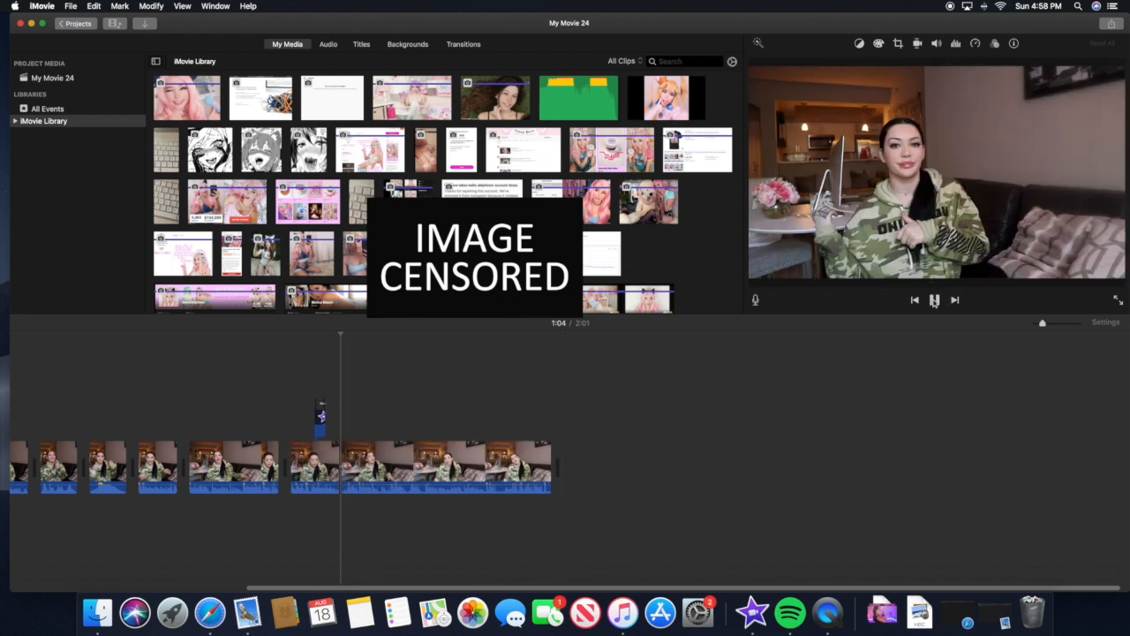
Play the footage following the cut at 1:04 through to 1:14 and stop
click(934, 301)
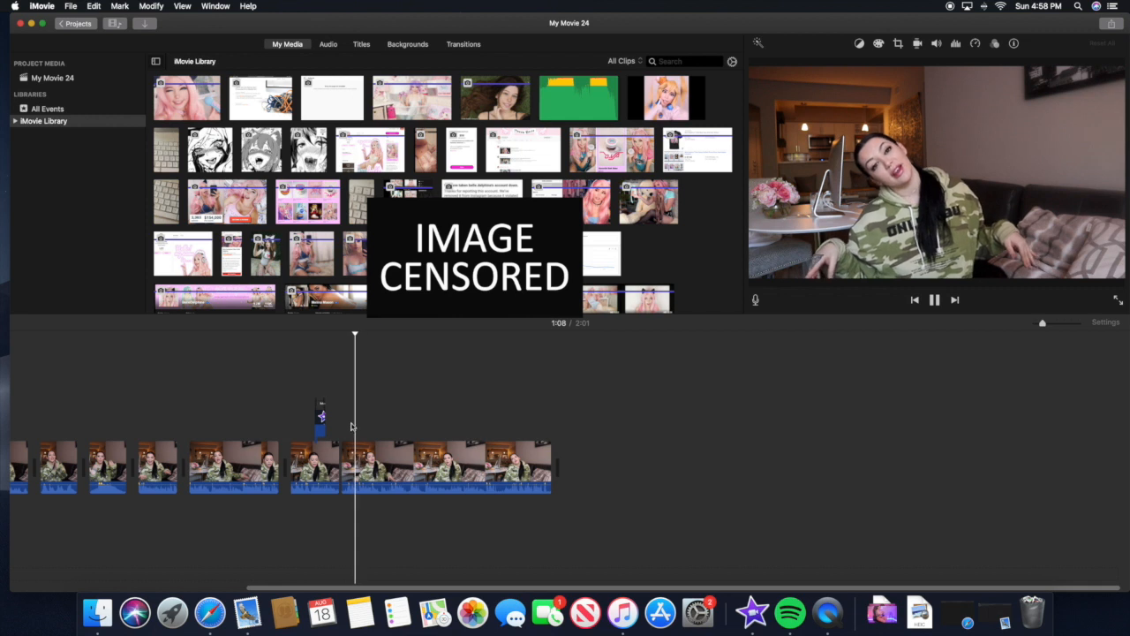
key(space)
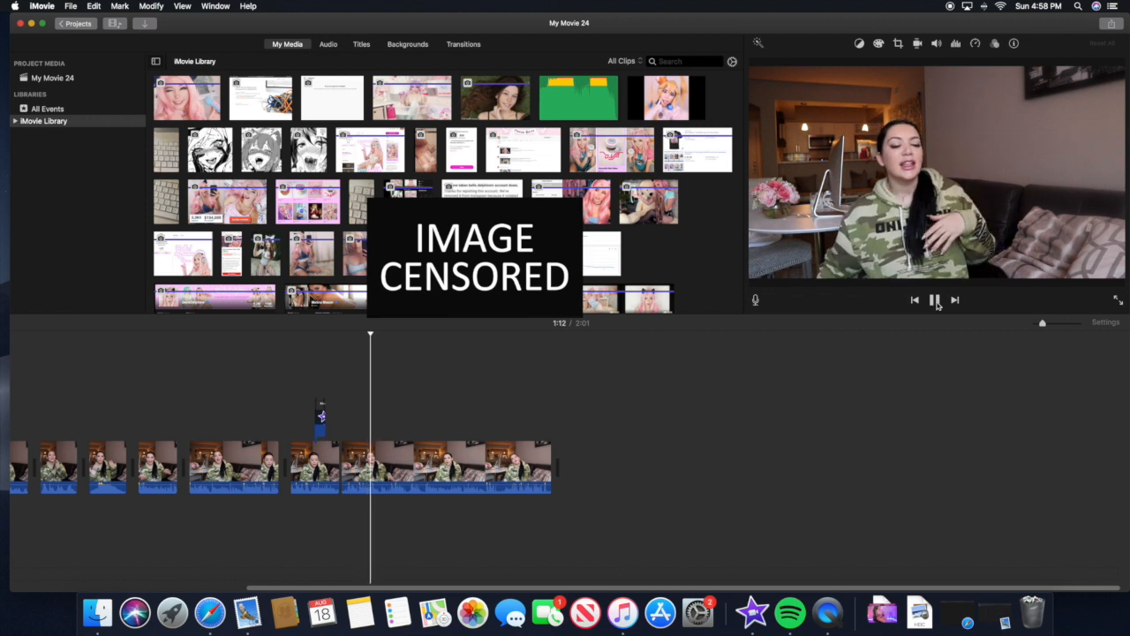
click(936, 300)
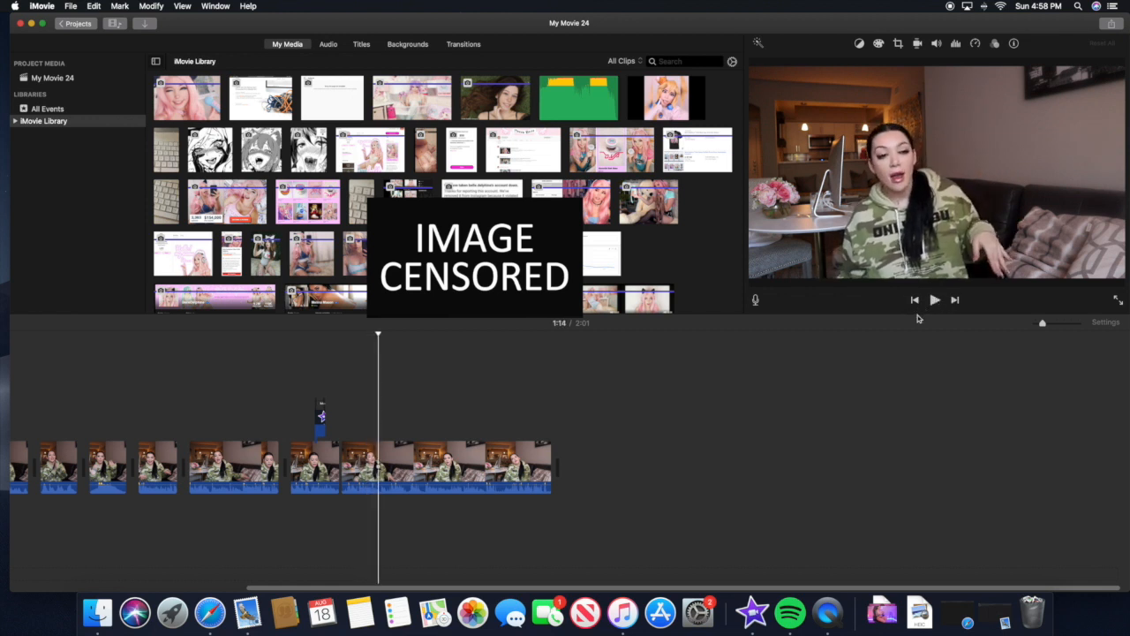
Split the last clip at 1:14 and play on through the following footage, stopping at 1:46
right_click(379, 461)
click(407, 487)
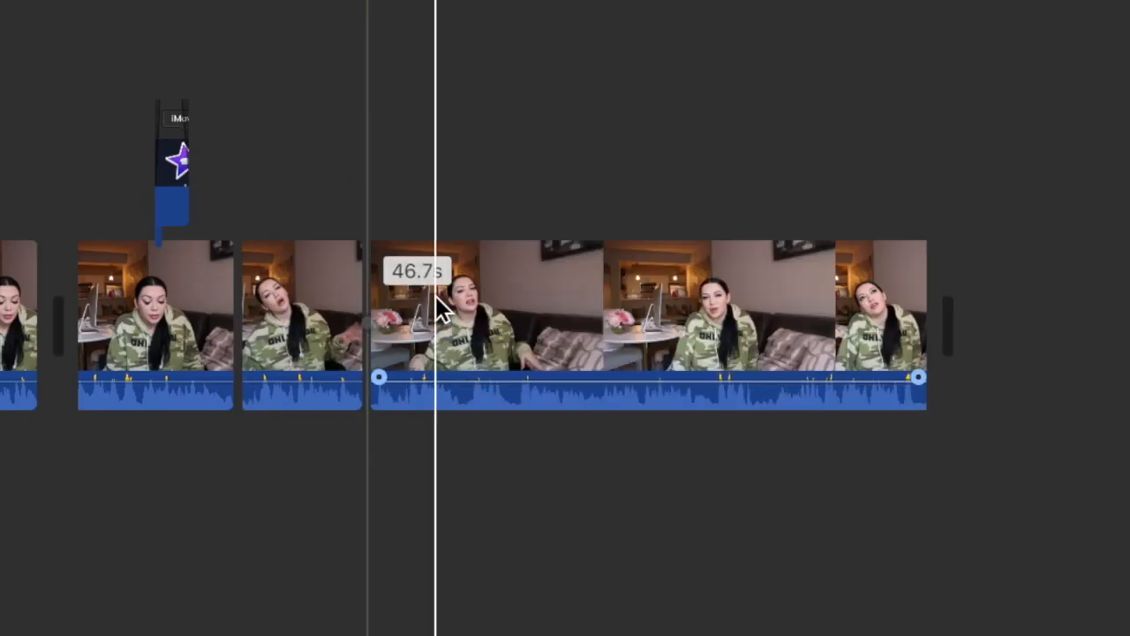
click(571, 176)
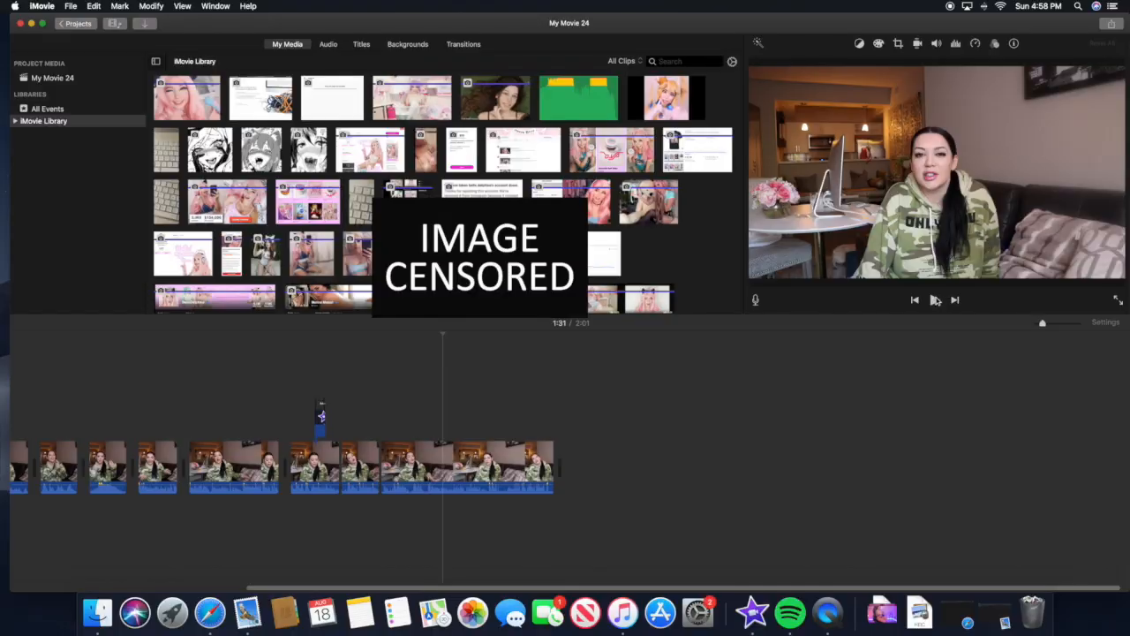
key(space)
click(462, 421)
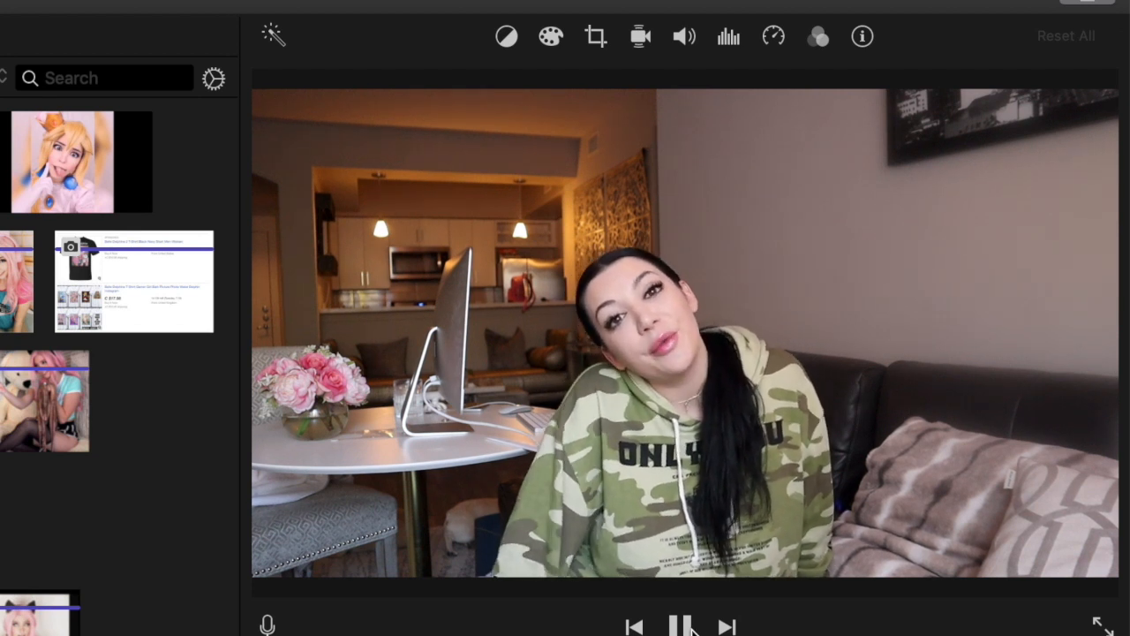
click(685, 628)
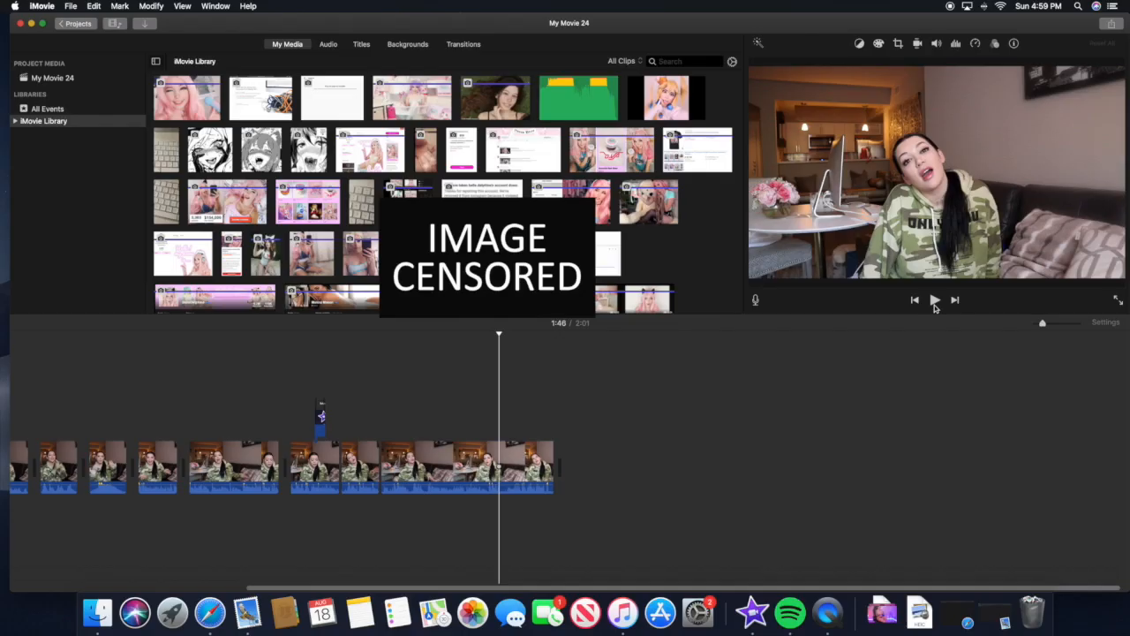
Play the footage from 1:46 to 1:48, split the clip there, and delete the piece between 1:14 and 1:48
click(1046, 325)
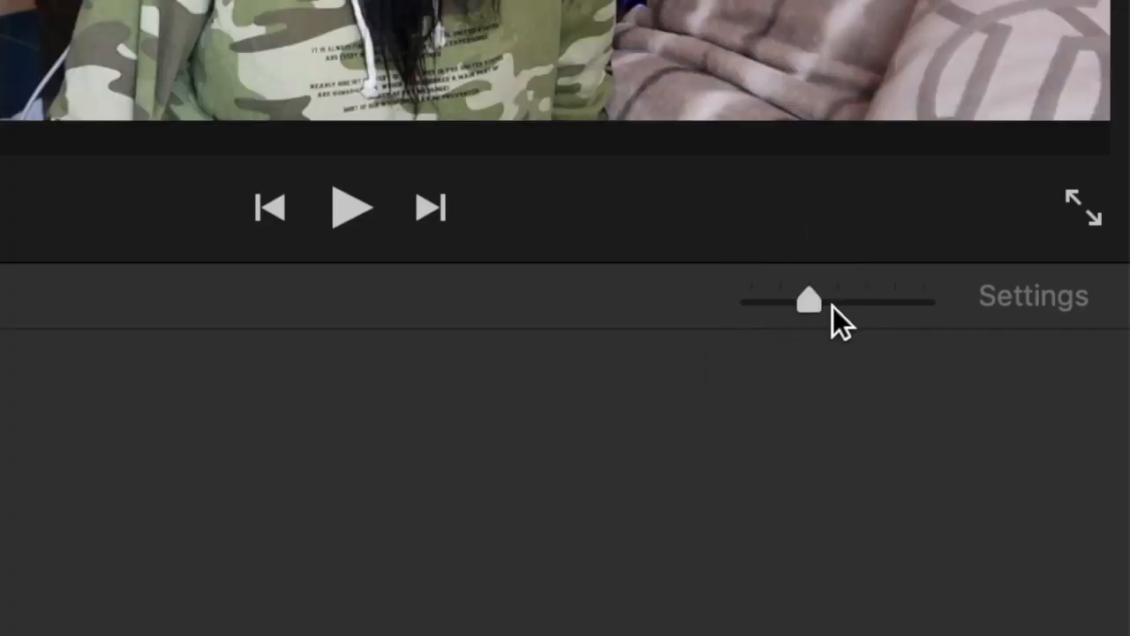
drag(806, 305, 849, 304)
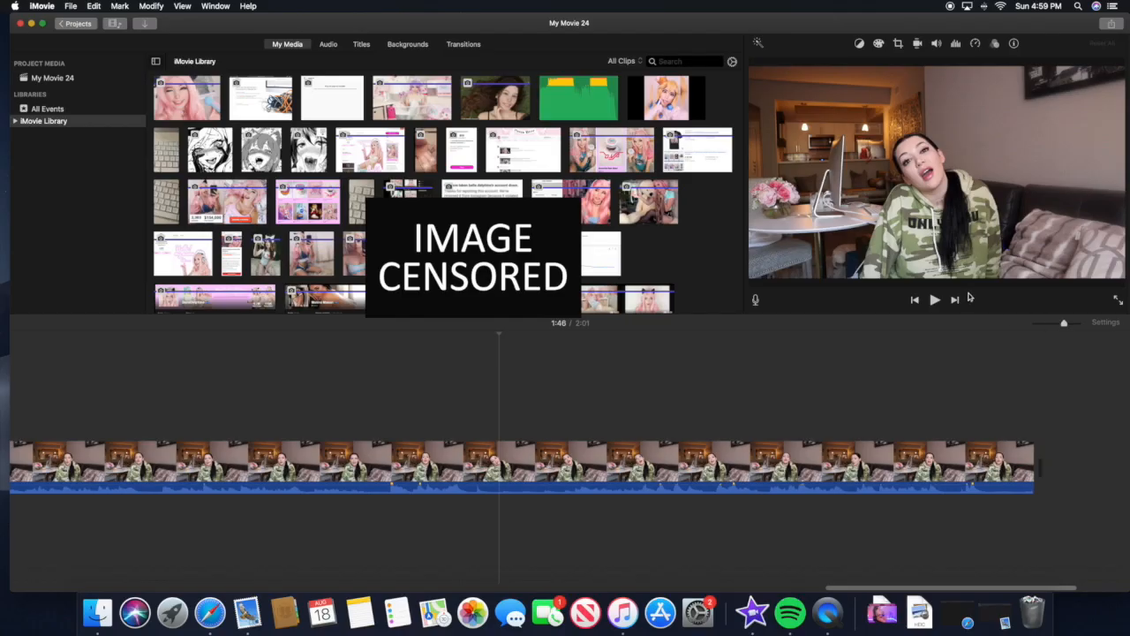
click(351, 207)
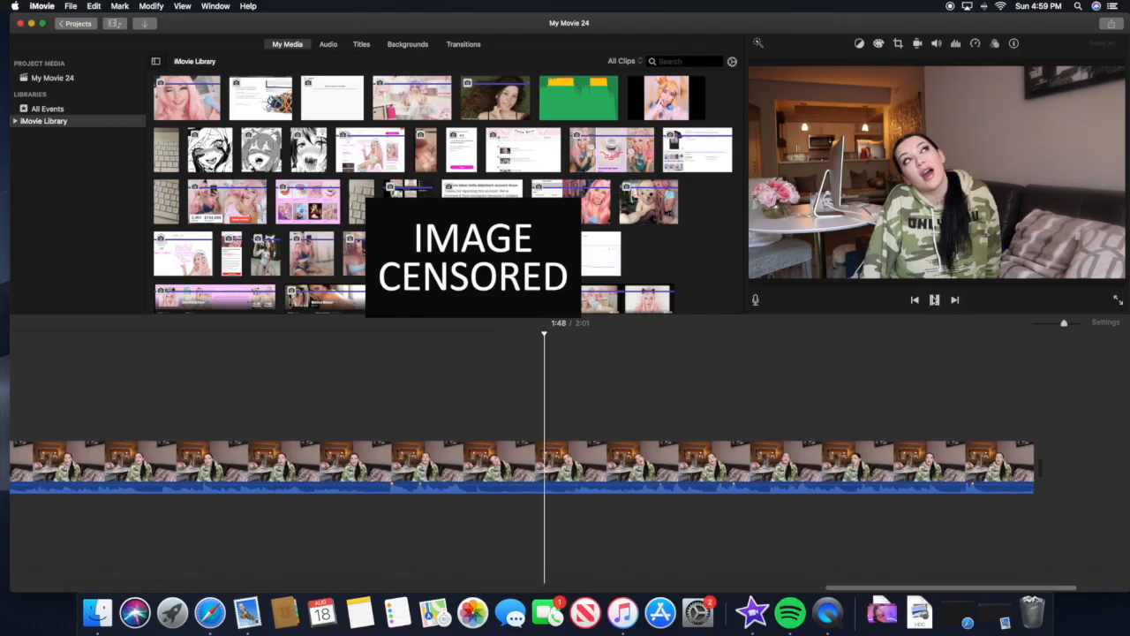
key(space)
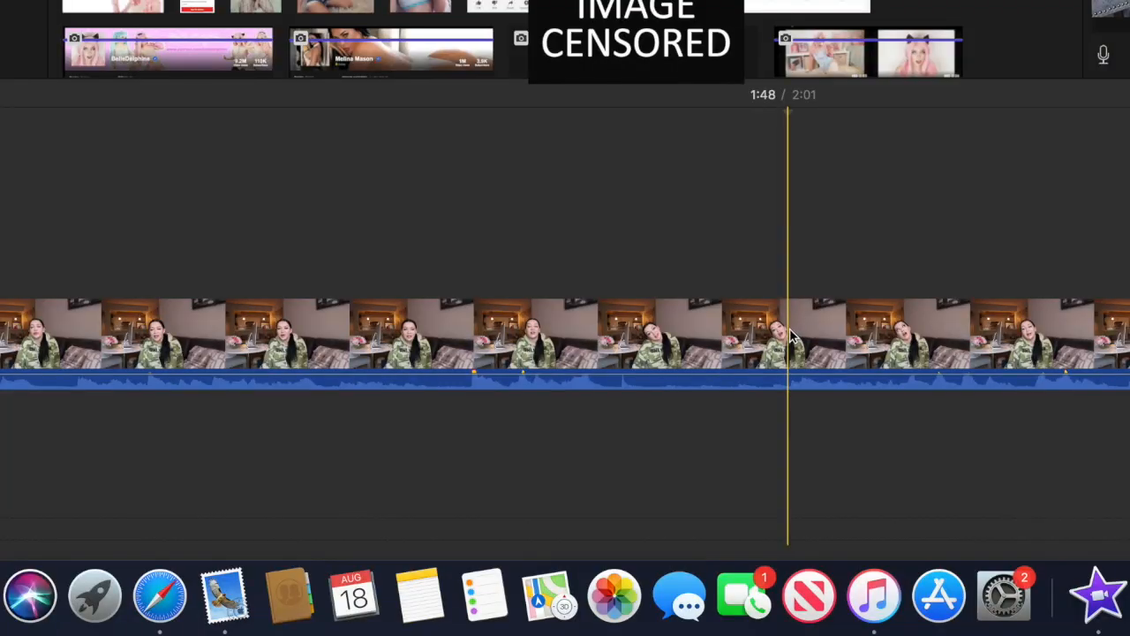
right_click(791, 333)
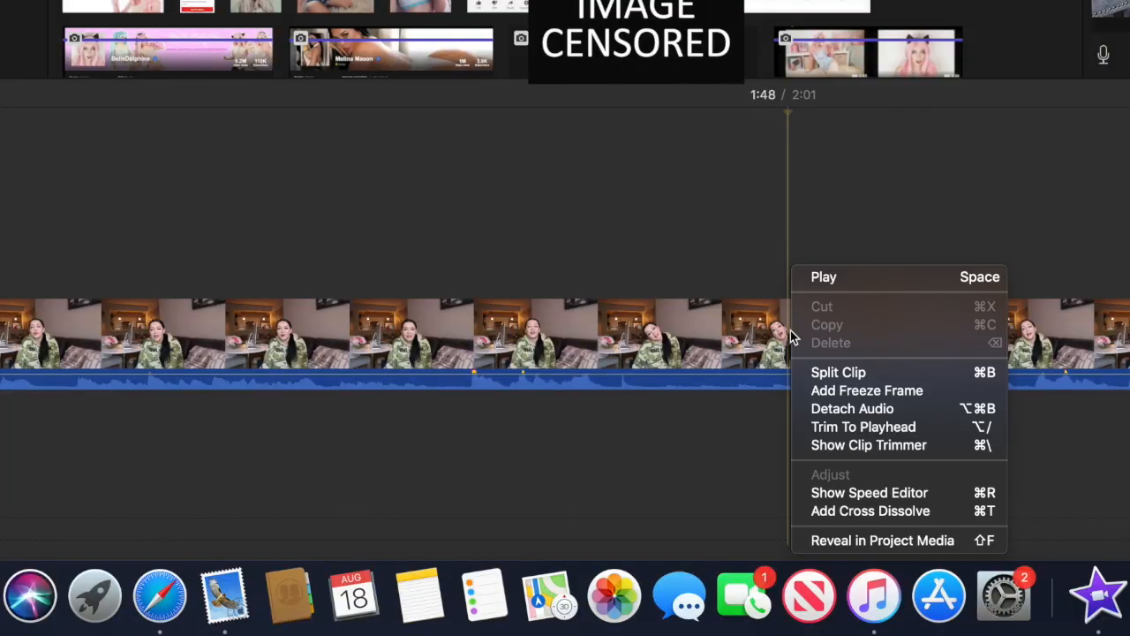
click(820, 371)
click(370, 348)
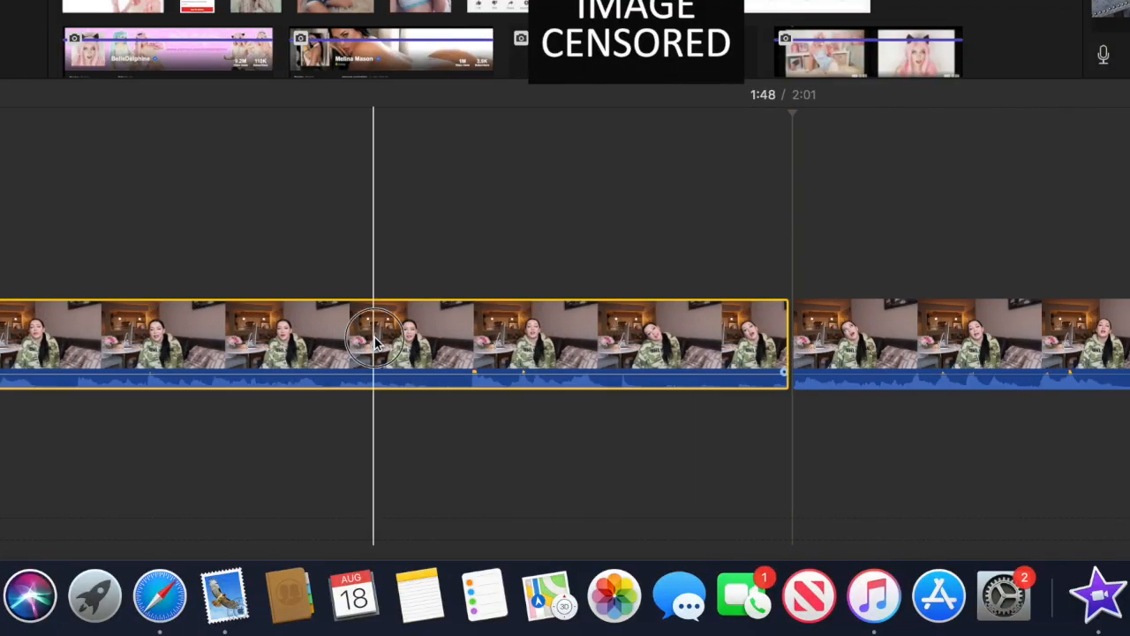
key(Delete)
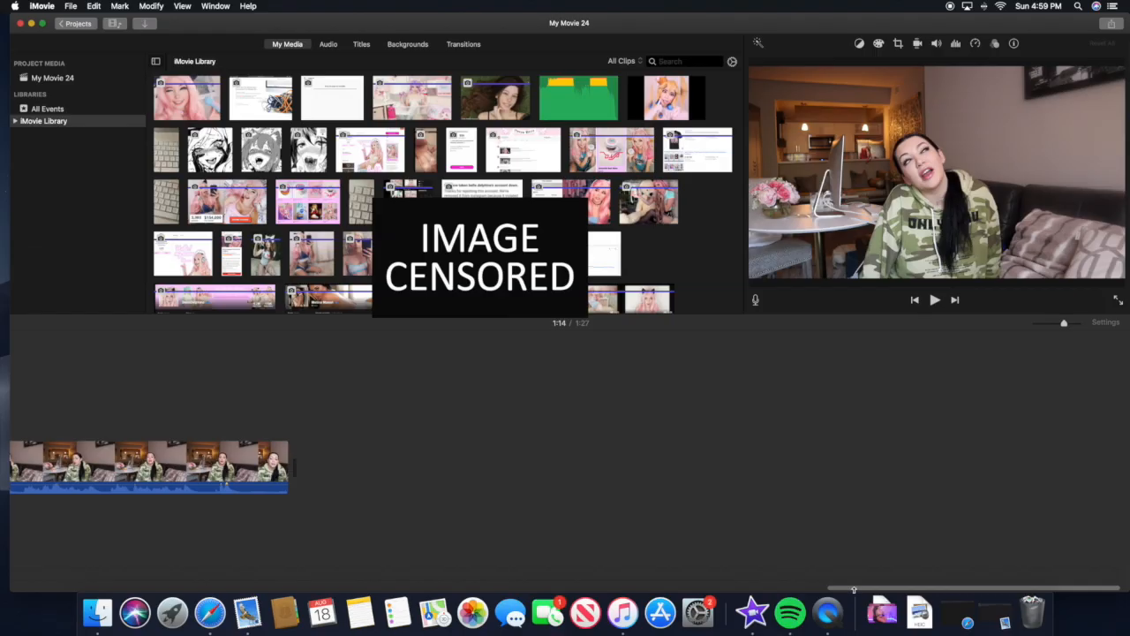
Play the footage following the cut at 1:14 and trim the end of the last clip back to about 1:25
drag(839, 589, 695, 587)
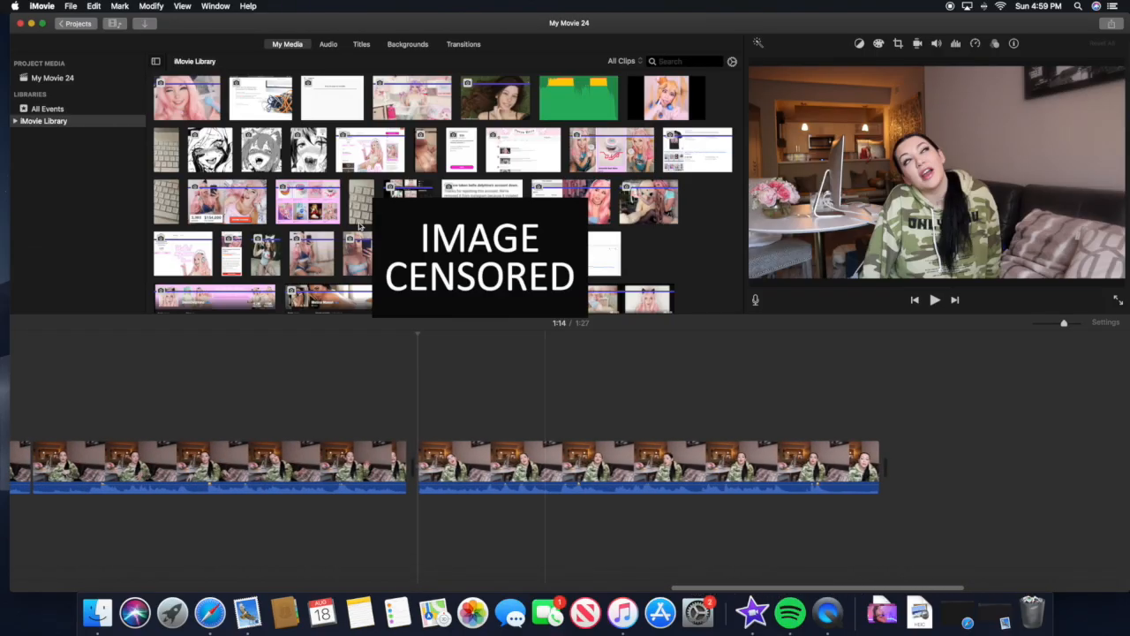
click(934, 301)
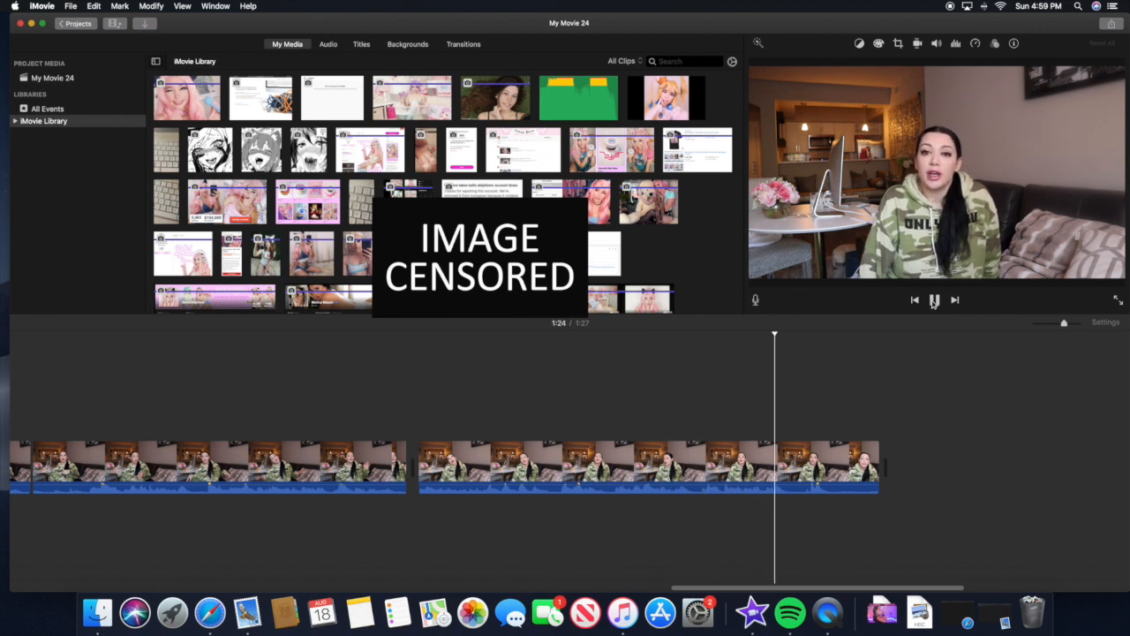
click(933, 301)
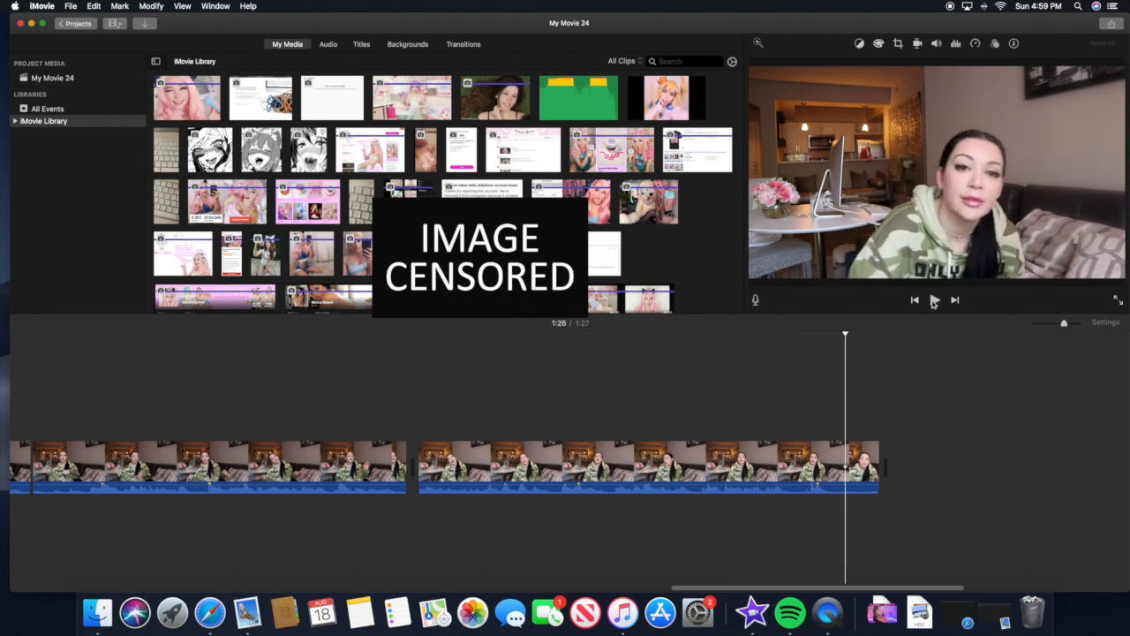
drag(878, 459, 831, 459)
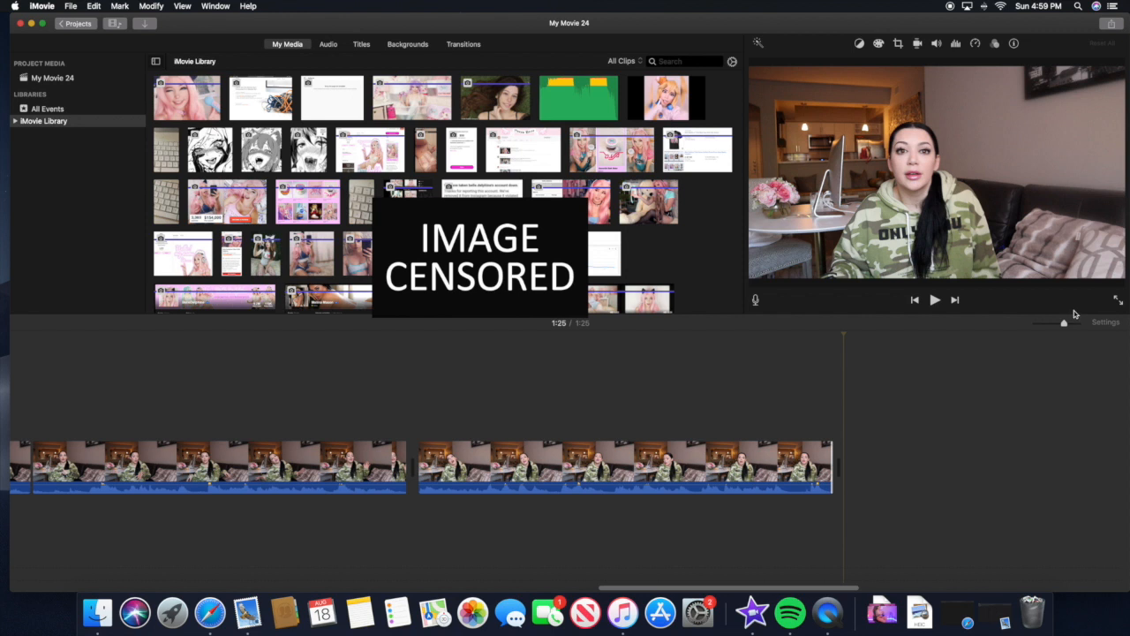
Set the selected clip at 0:14 to Crop to Fill with a slightly tighter frame, and preview the lead-in from before it
drag(1064, 323, 1036, 327)
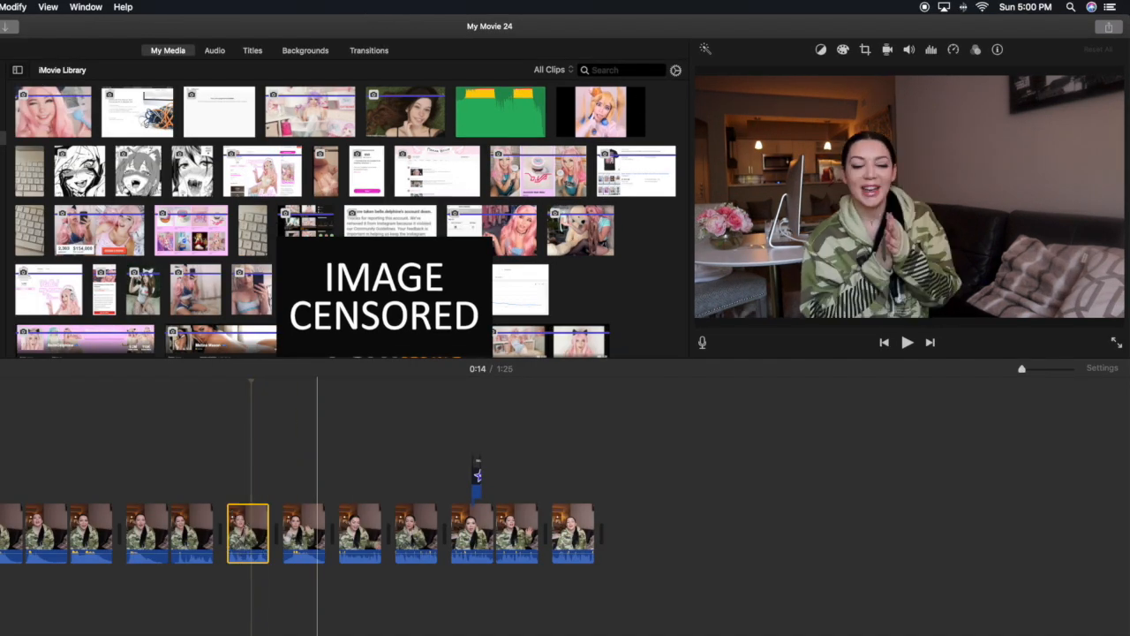
click(866, 51)
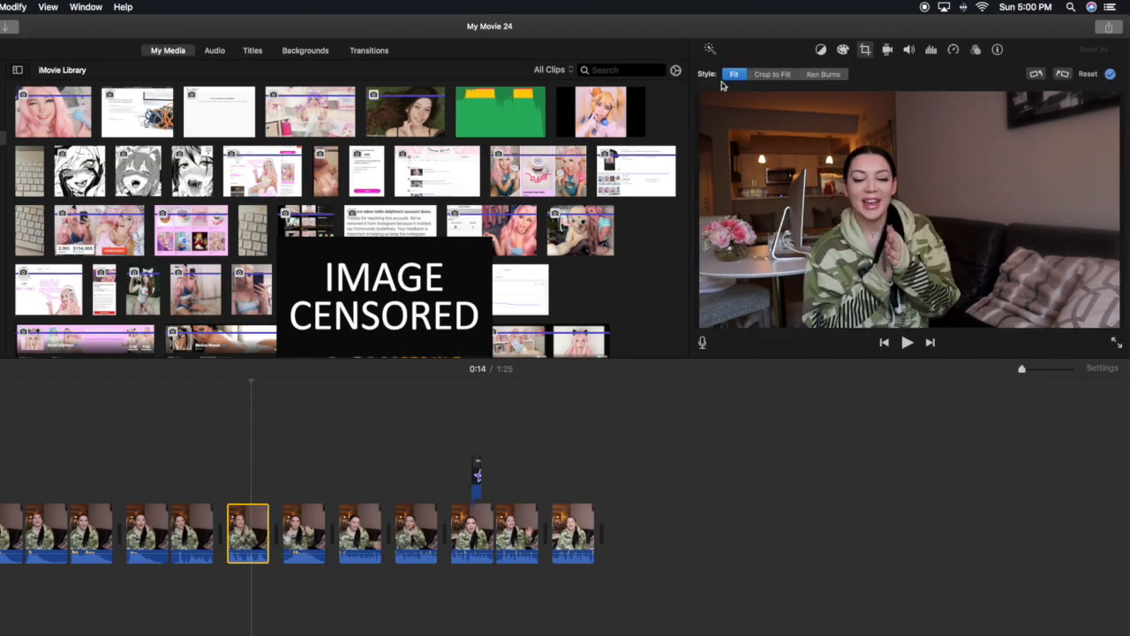
click(780, 79)
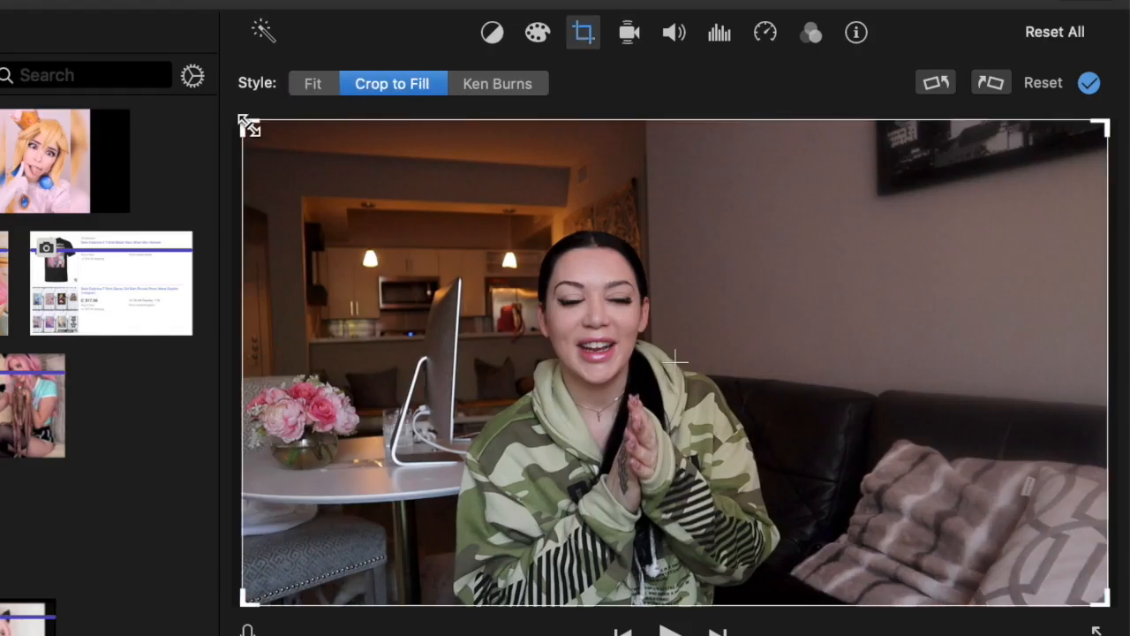
drag(249, 126, 556, 383)
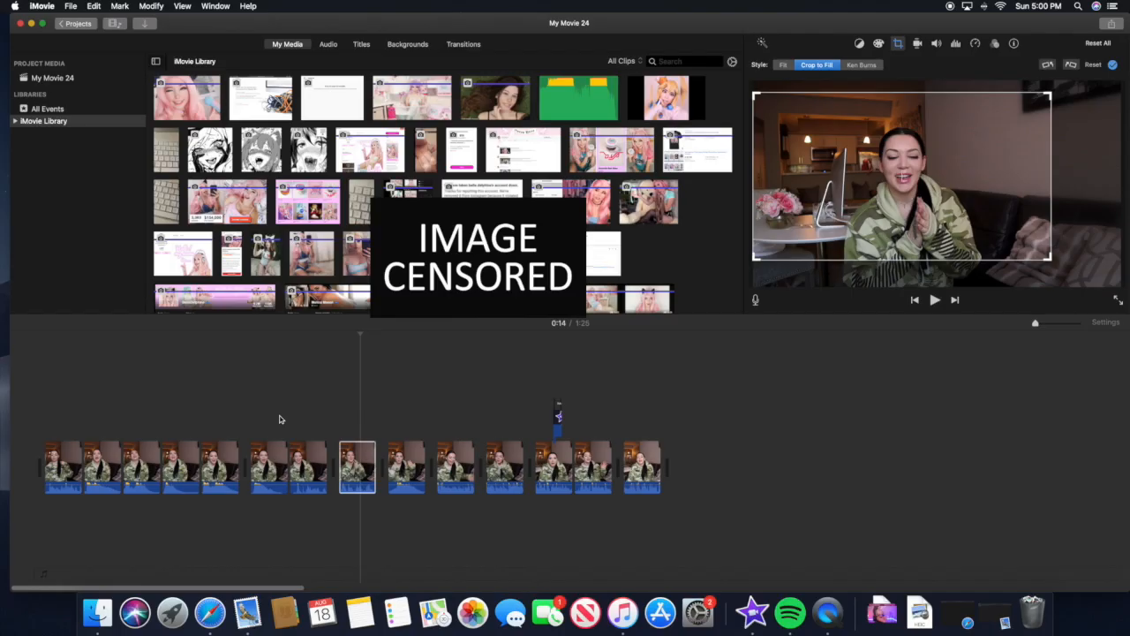
click(277, 417)
click(936, 301)
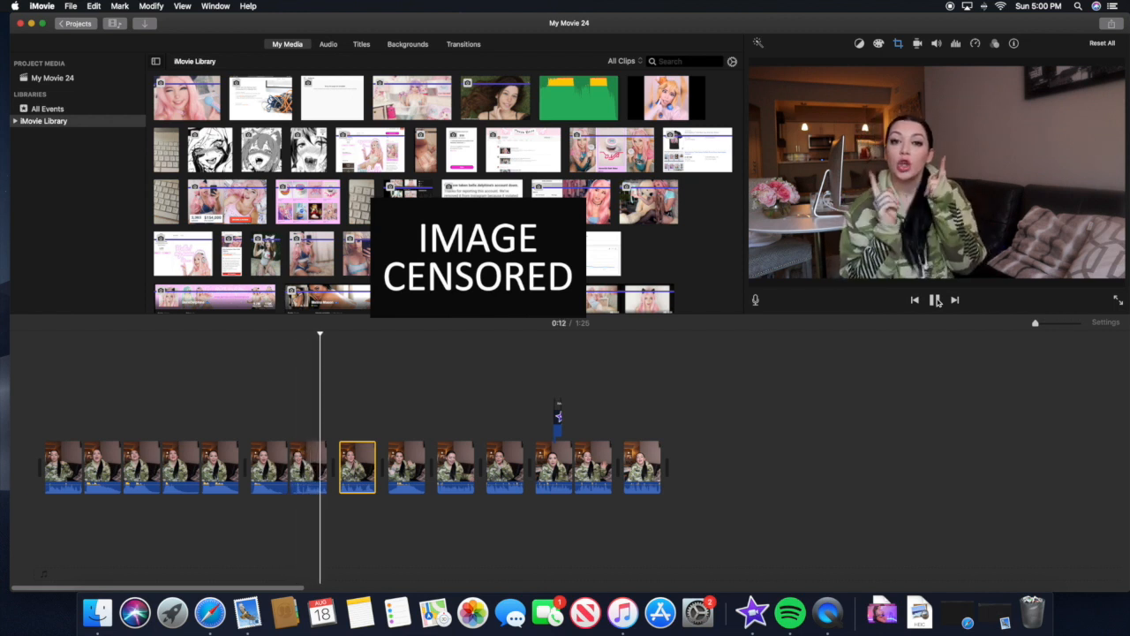
click(936, 300)
Tighten the crop frame of the clip at 0:14 further and play across the cut to check the zoom
click(358, 468)
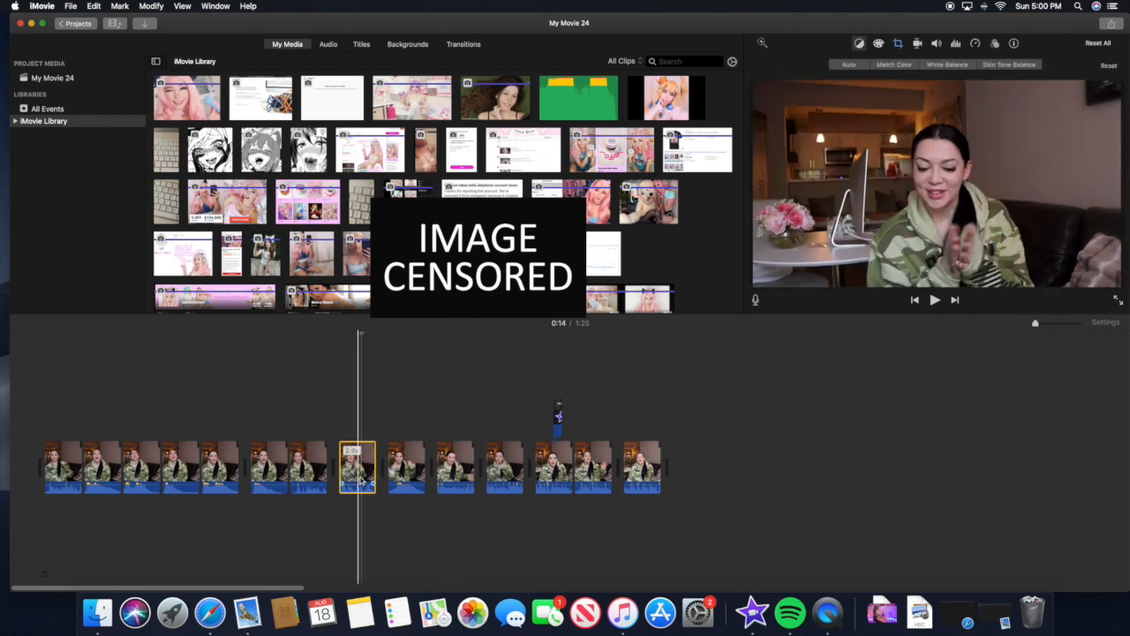
click(900, 42)
drag(899, 190, 919, 193)
drag(1071, 259, 995, 226)
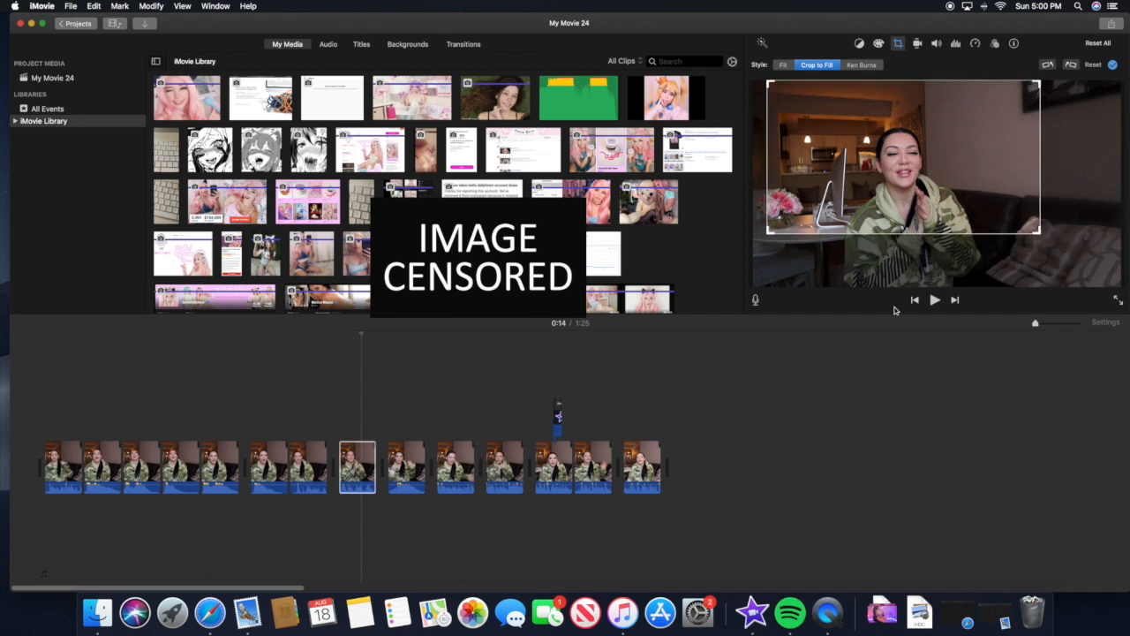
click(337, 398)
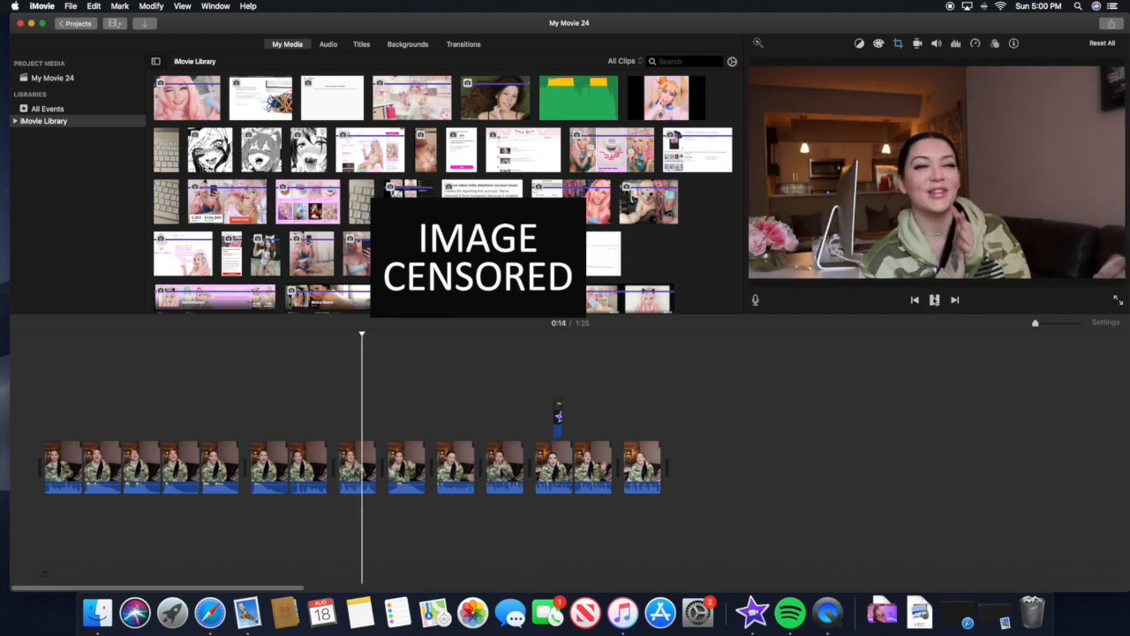
Move the crop frame of the clip at 0:14 lower so it frames the woman's face and upper body
click(351, 468)
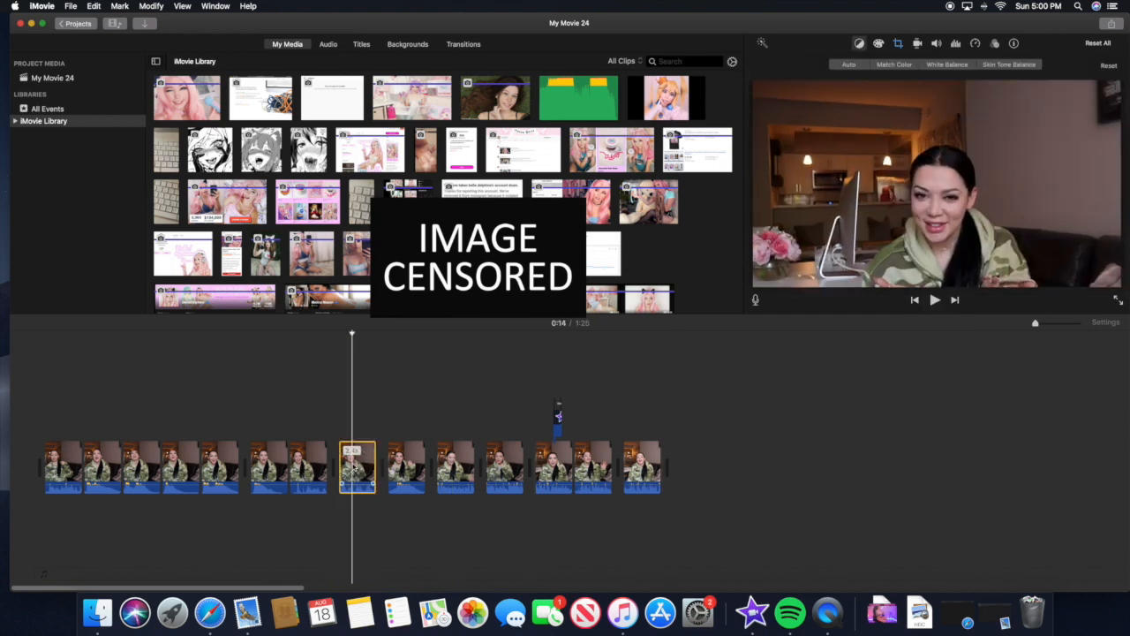
click(896, 44)
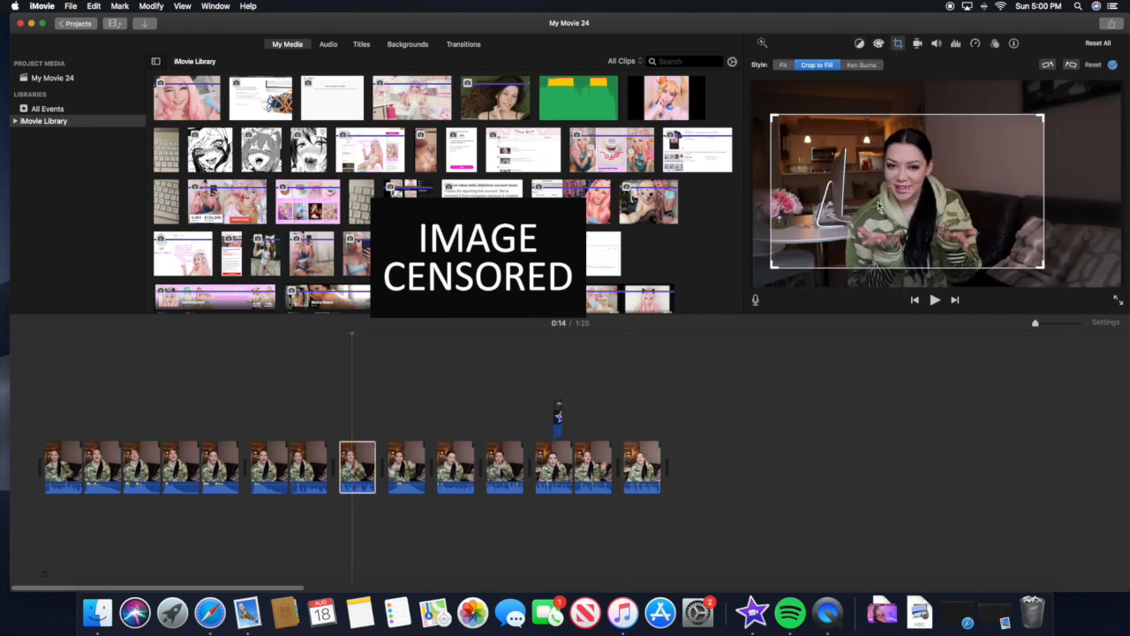
click(305, 404)
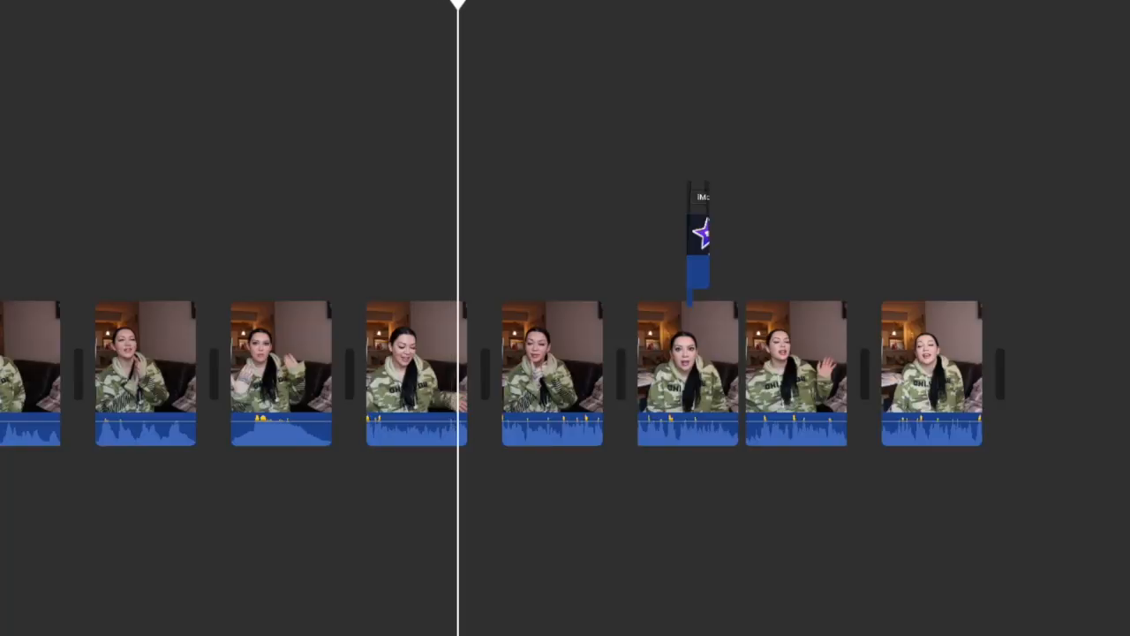
Place the playhead midway through the 24.3 s clip before the picture-in-picture clip and split it there
click(500, 371)
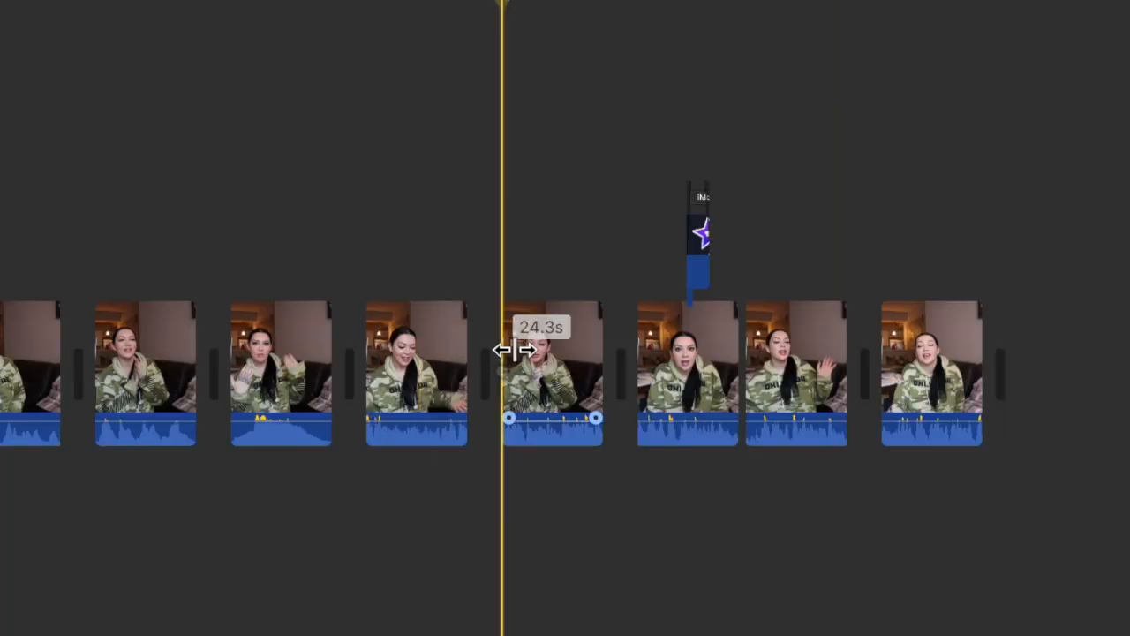
click(552, 362)
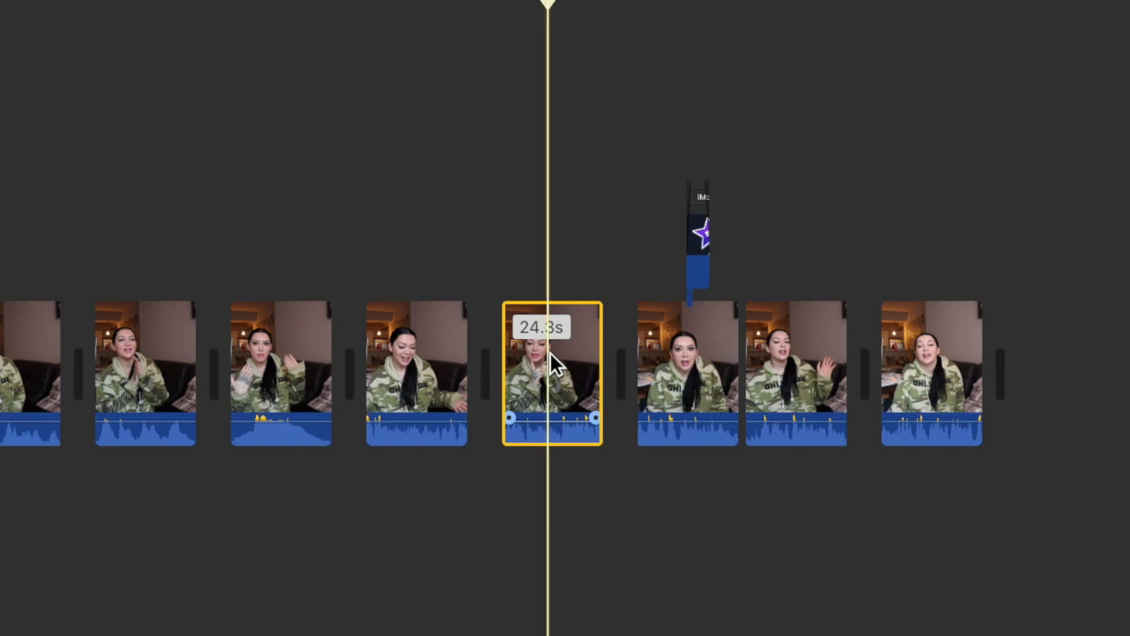
right_click(551, 357)
click(625, 419)
Set the first half of the split clip to Crop to Fill, shrinking and positioning the frame around the woman
click(545, 369)
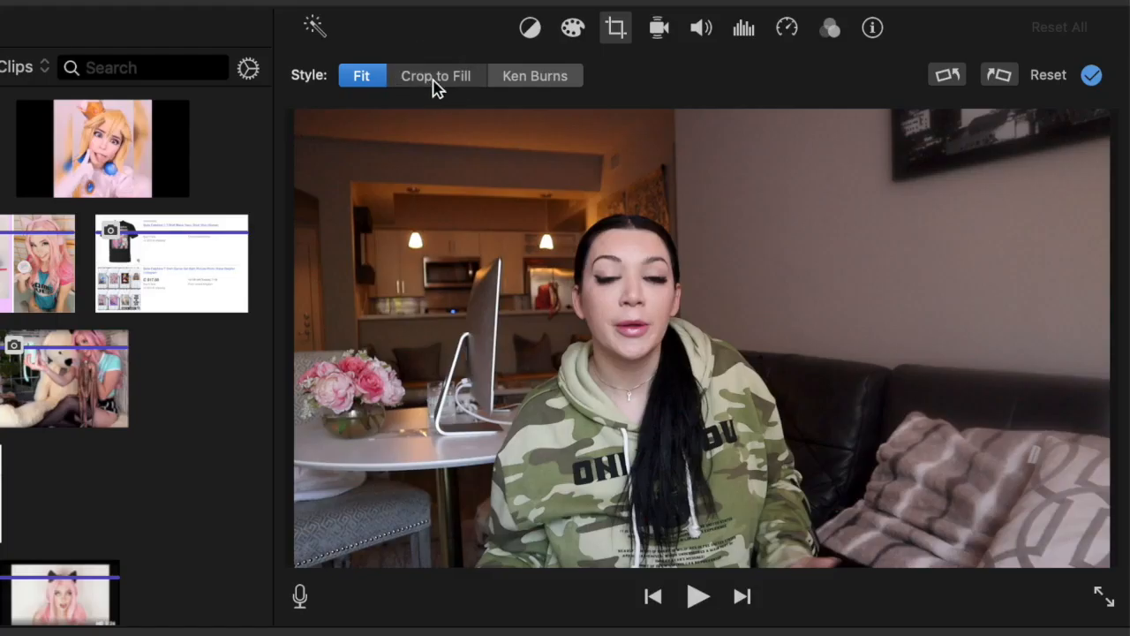
click(436, 76)
drag(1102, 119, 832, 265)
drag(612, 368, 645, 303)
drag(618, 380, 624, 381)
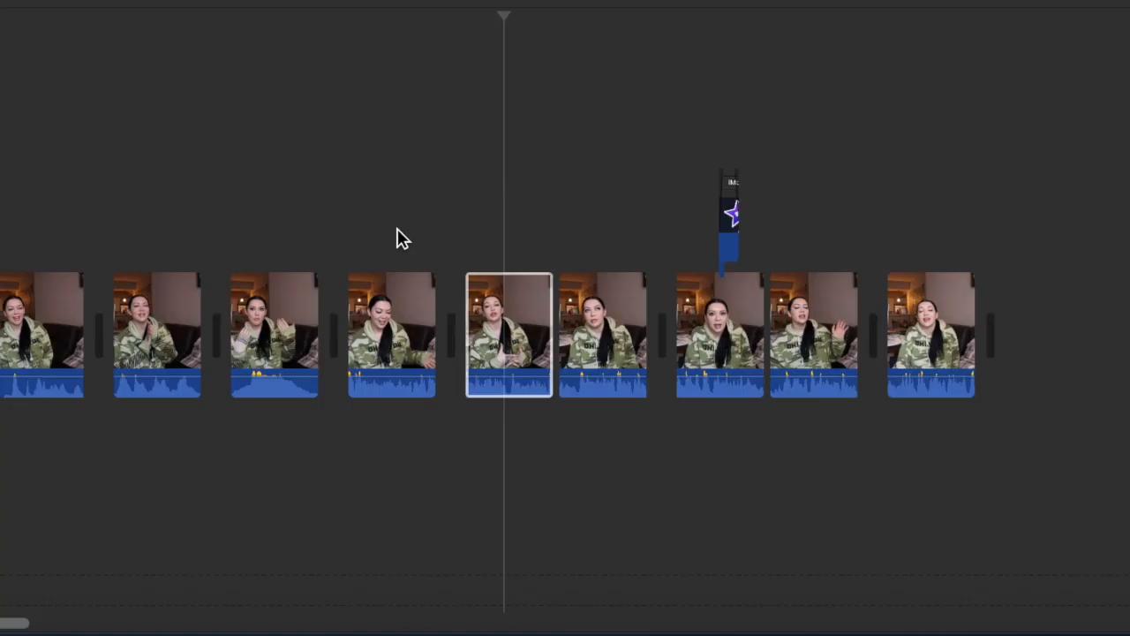
click(358, 212)
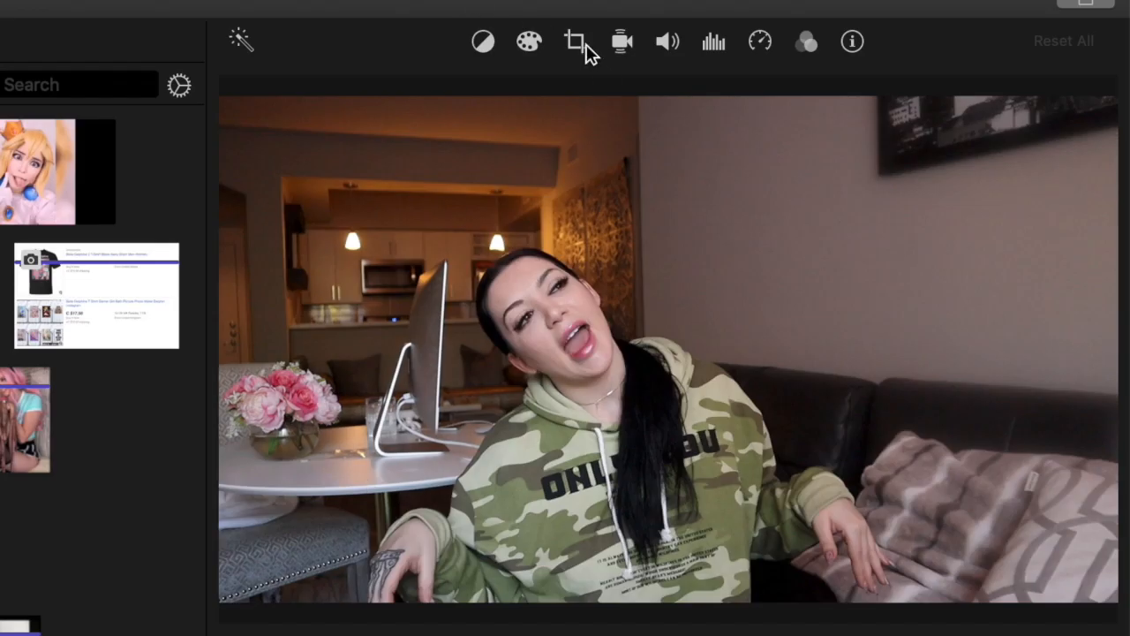
Set the clip of the woman leaning with both arms out to Crop to Fill and fit a tighter frame around her
click(580, 44)
click(419, 94)
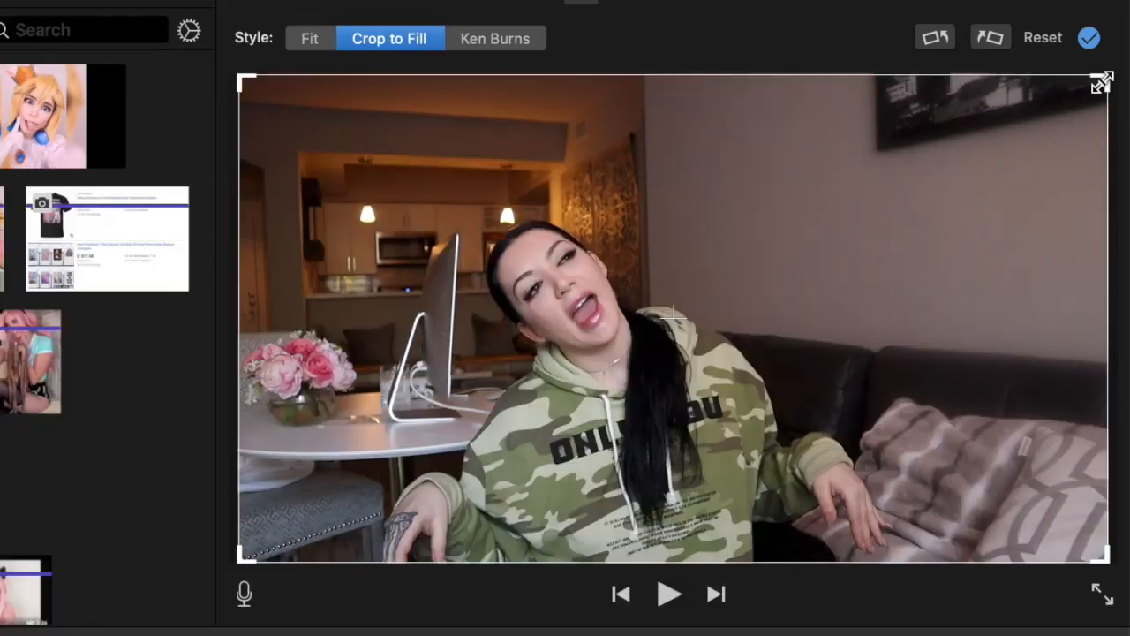
drag(1102, 134, 887, 239)
drag(699, 342, 737, 320)
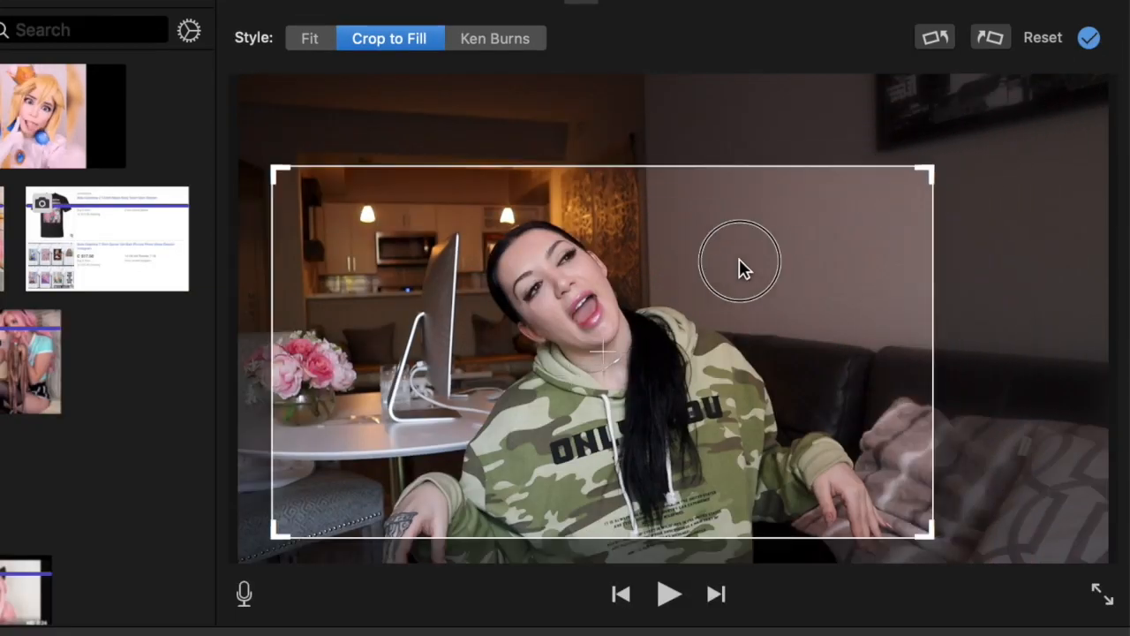
drag(739, 258, 754, 281)
drag(728, 337, 741, 340)
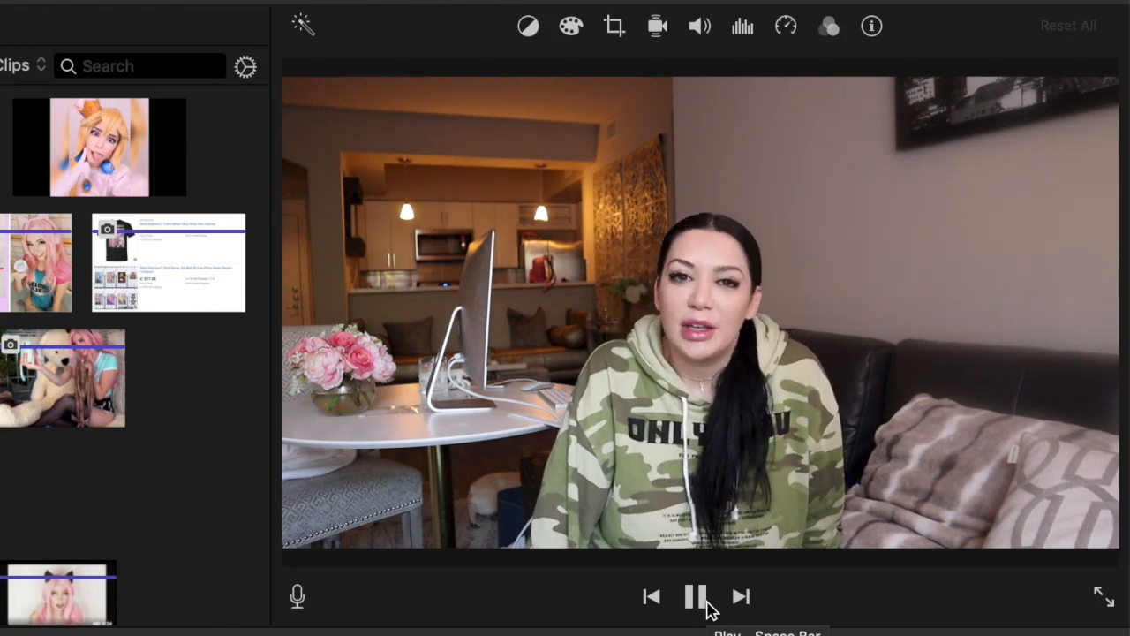
Stop playback midway through the last clip and split it at the playhead
click(697, 597)
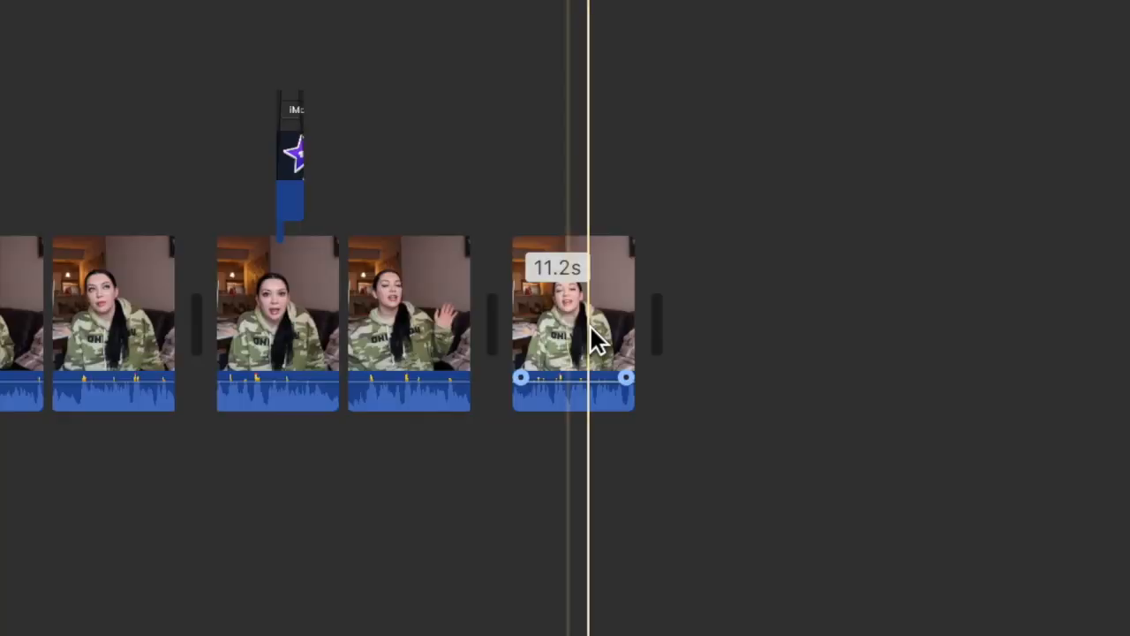
right_click(574, 340)
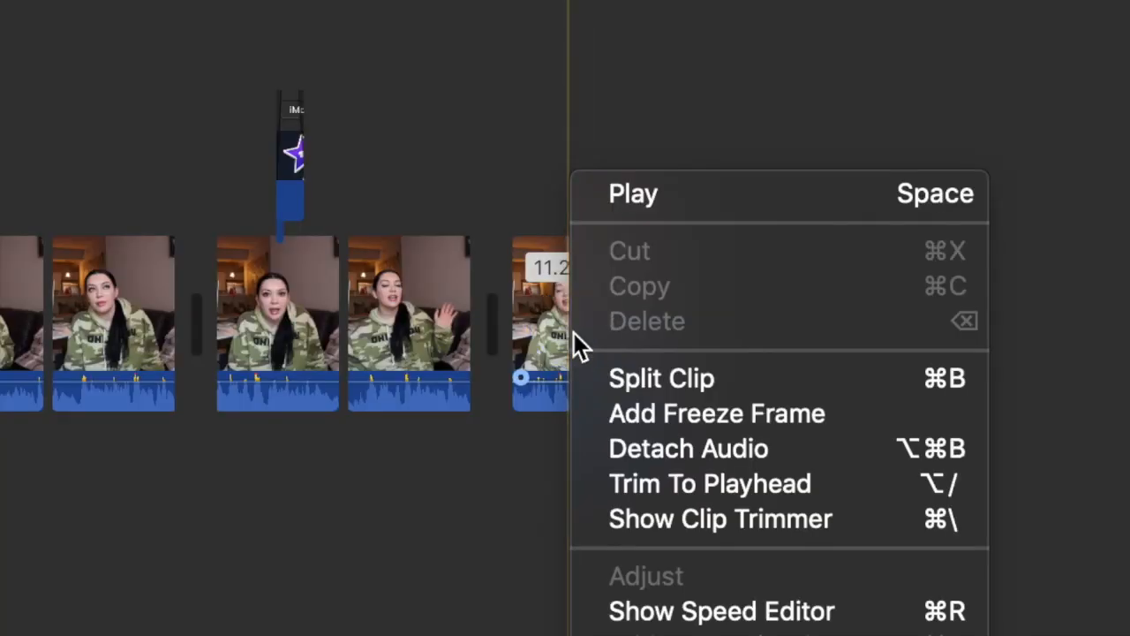
click(632, 378)
Set the final 6.0 s clip to Crop to Fill, shrink the frame, position it around the woman and apply the crop
click(707, 335)
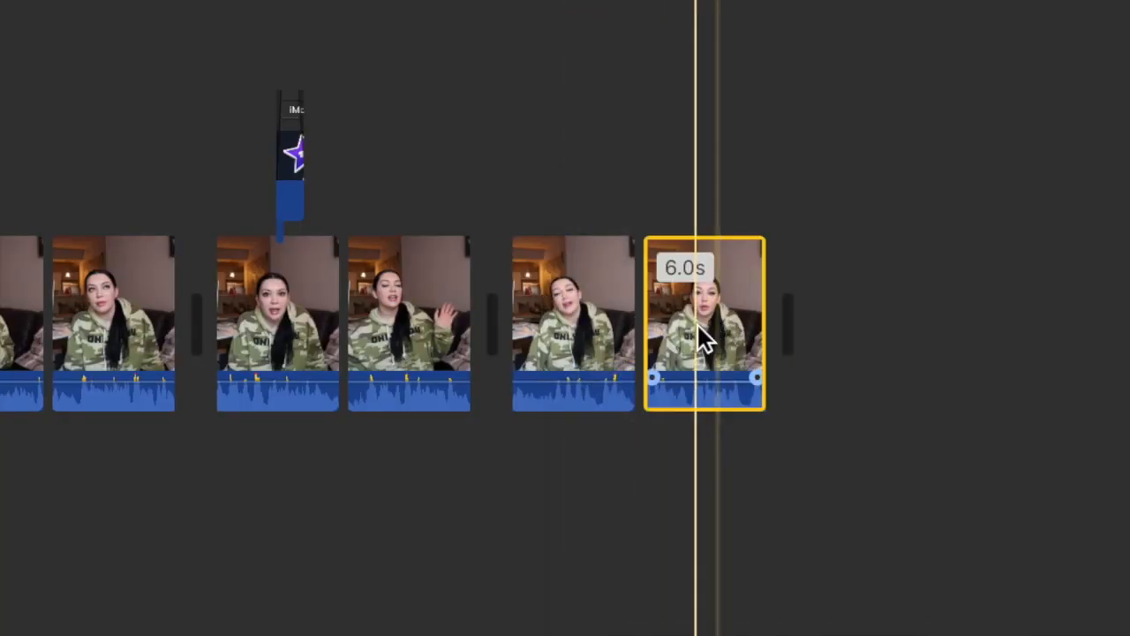
click(629, 41)
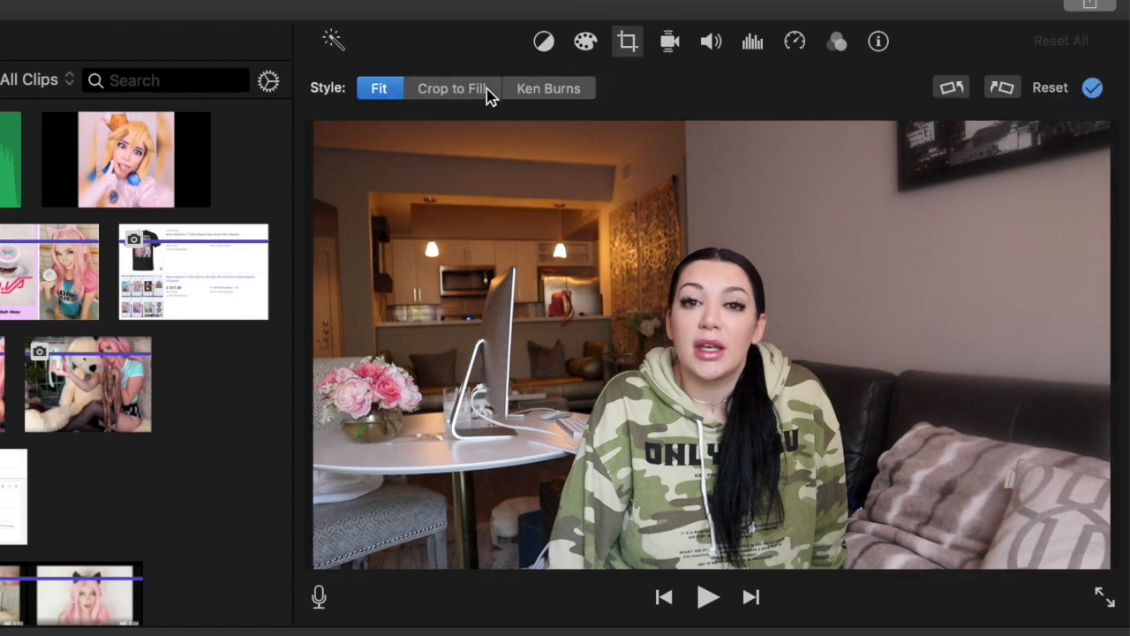
click(452, 88)
drag(1104, 128, 895, 239)
drag(686, 333, 760, 334)
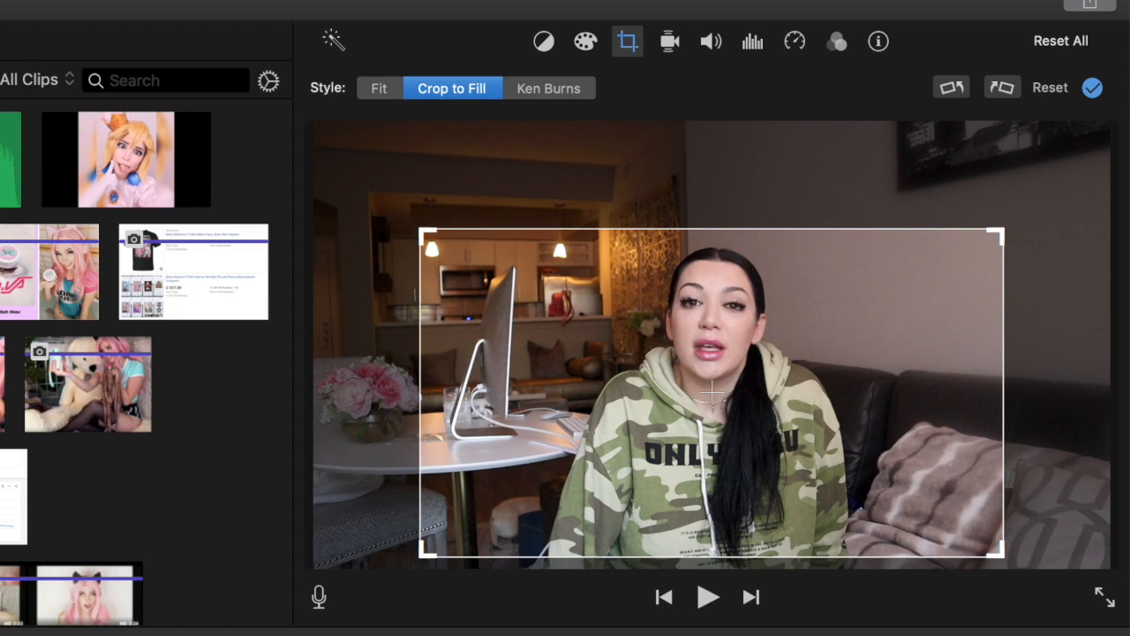
key(Return)
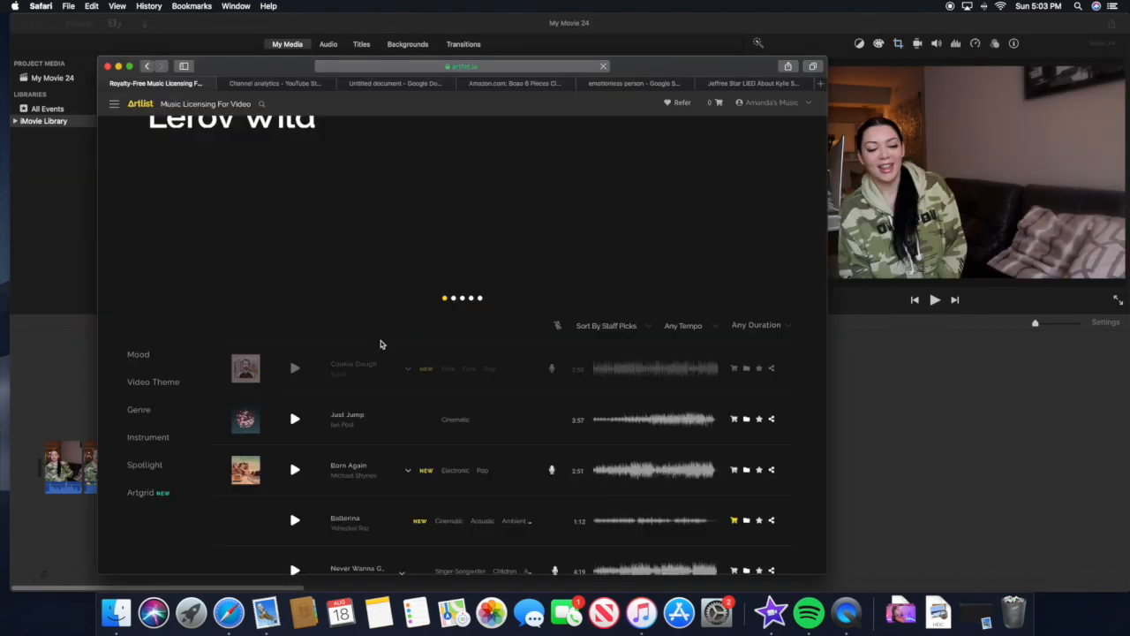
Switch to Artlist in Safari and preview the songs Sight and Solitude from the download history
scroll(379, 342, down, 5)
scroll(381, 345, down, 2)
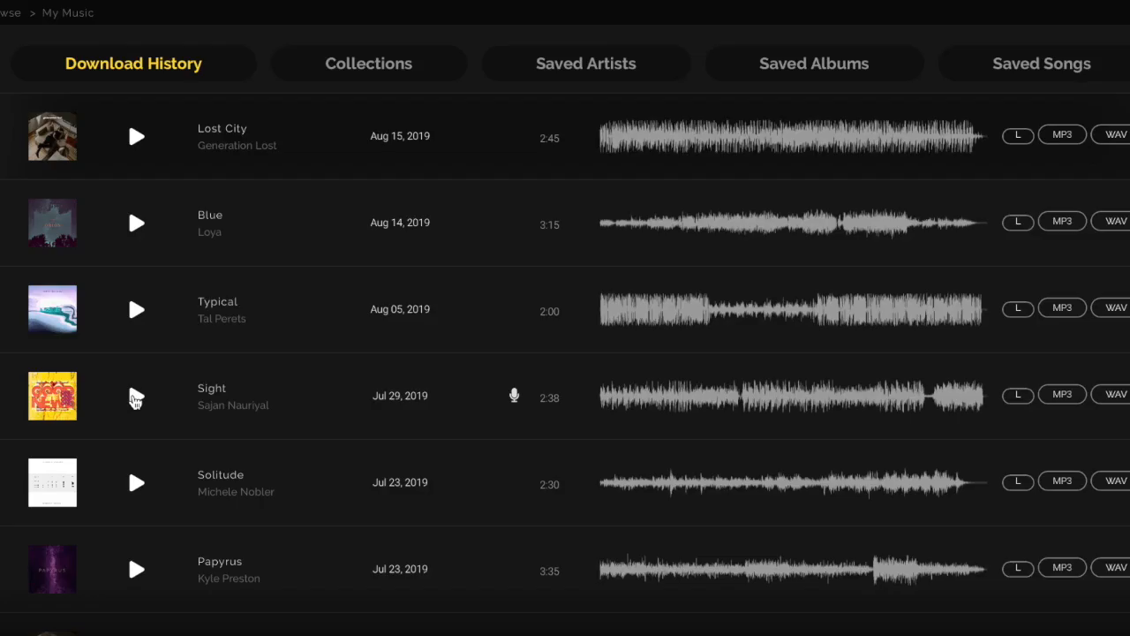
click(136, 397)
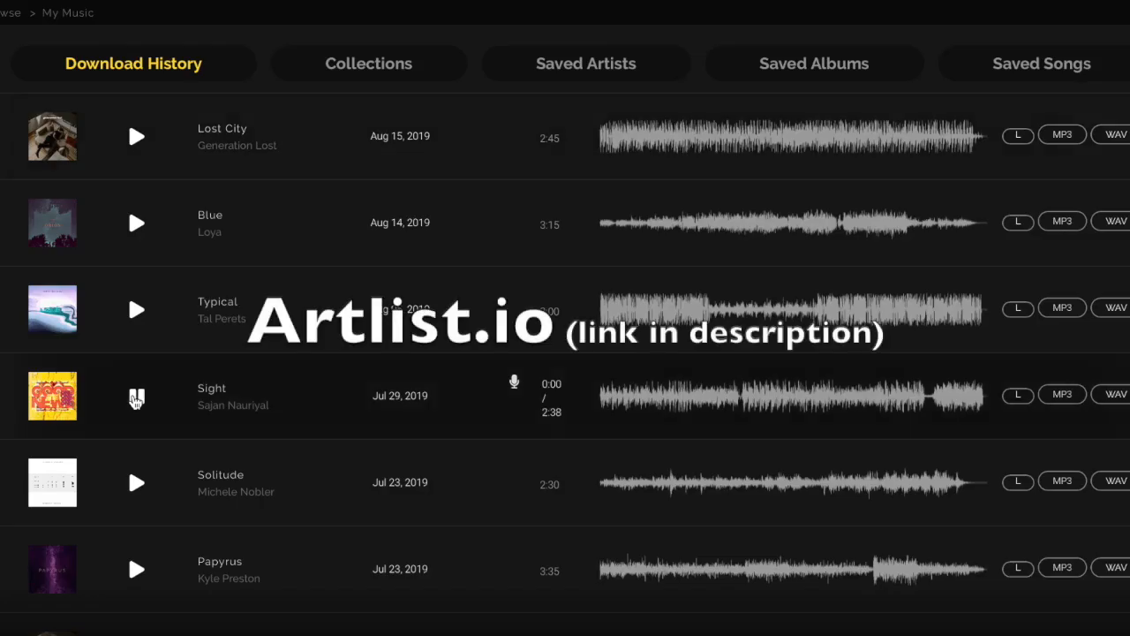
scroll(136, 400, down, 1)
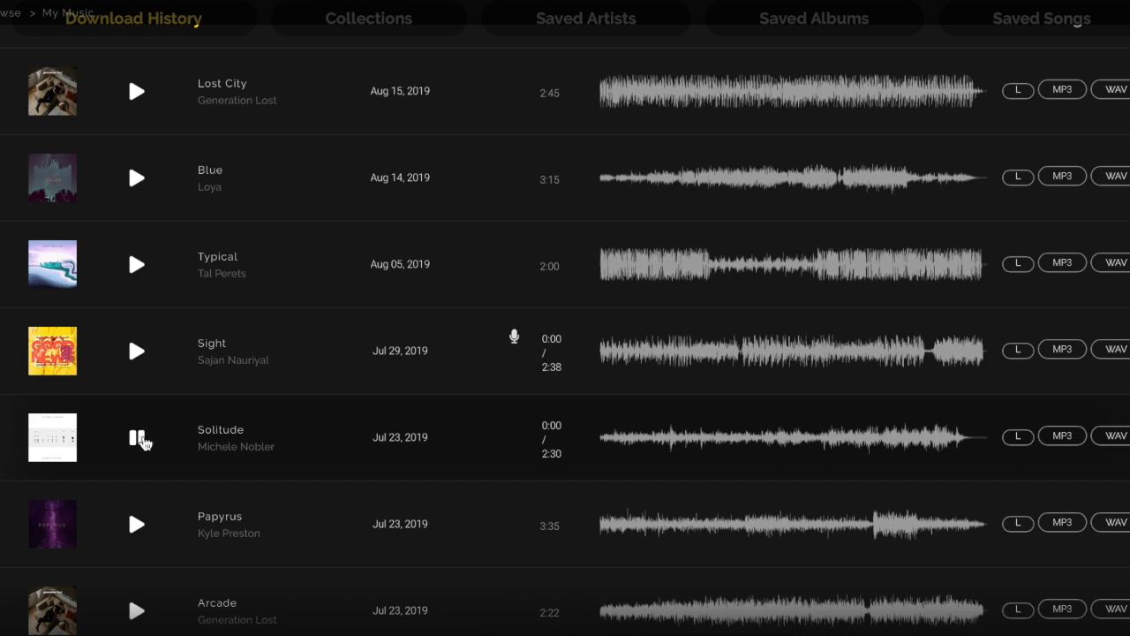
click(142, 440)
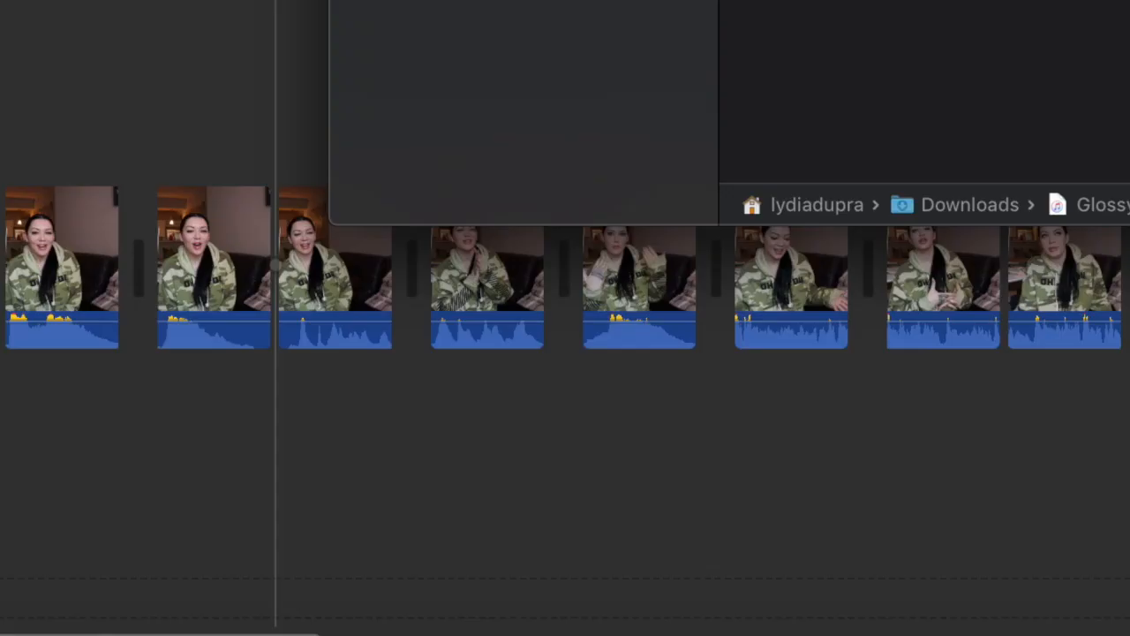
Switch to iMovie, add the glossy_by_skygaze_Artlist track from the Downloads folder beneath the video clips and play it from its start
drag(715, 23, 151, 462)
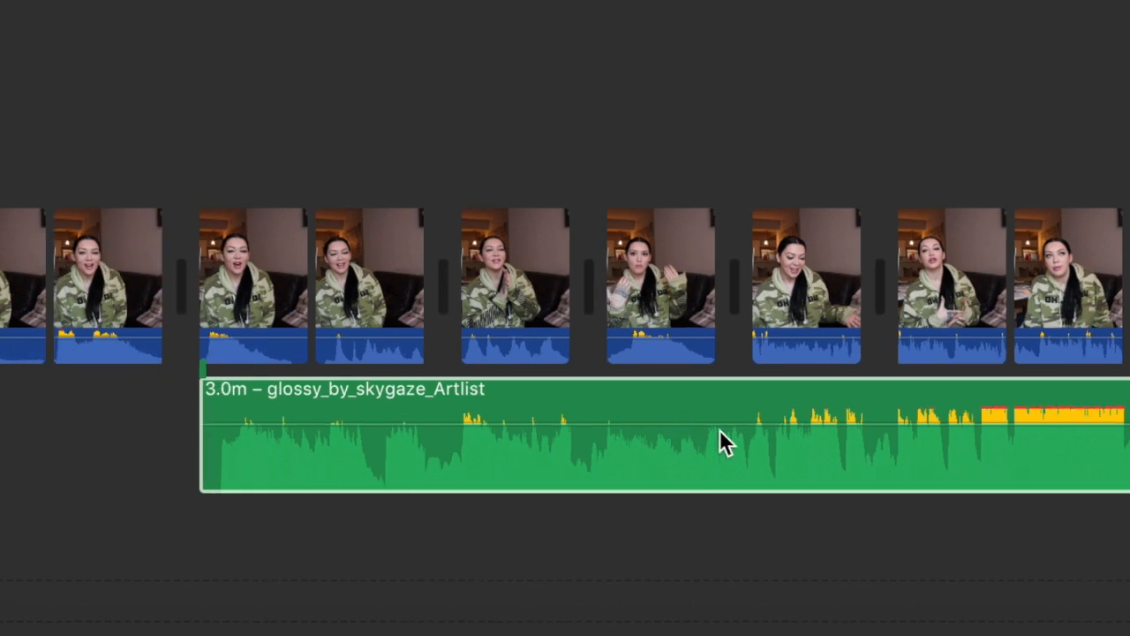
click(195, 104)
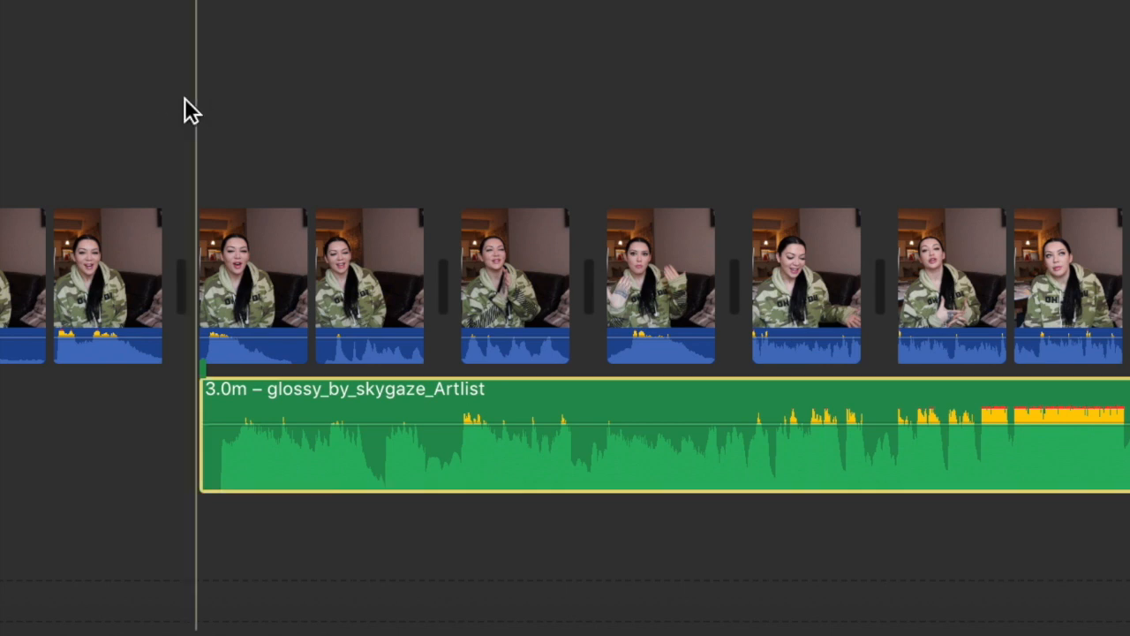
mouse_move(353, 423)
mouse_down()
mouse_move(345, 412)
mouse_move(343, 423)
mouse_up()
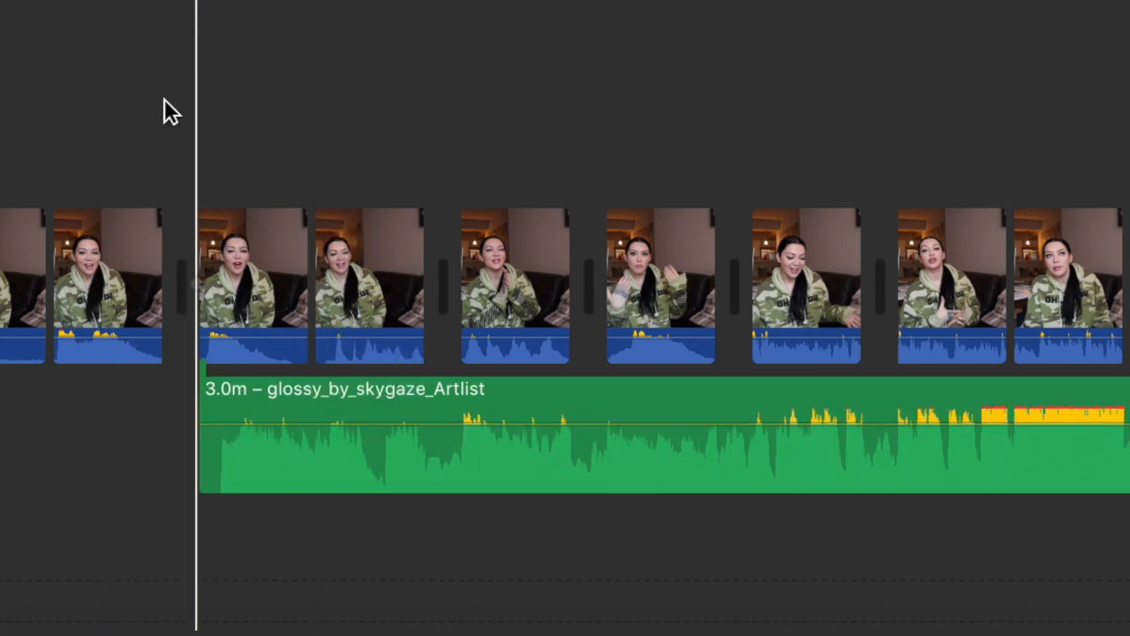
key(space)
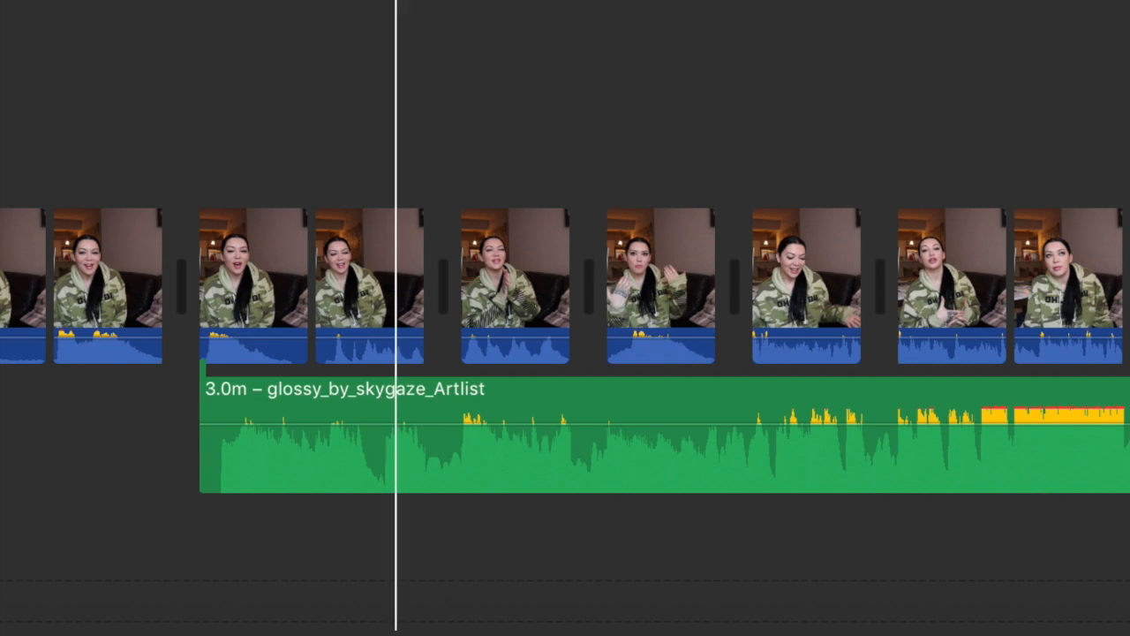
Move the music track to start at the following clip, lower its volume to 3% and play it with the video
drag(604, 456, 720, 457)
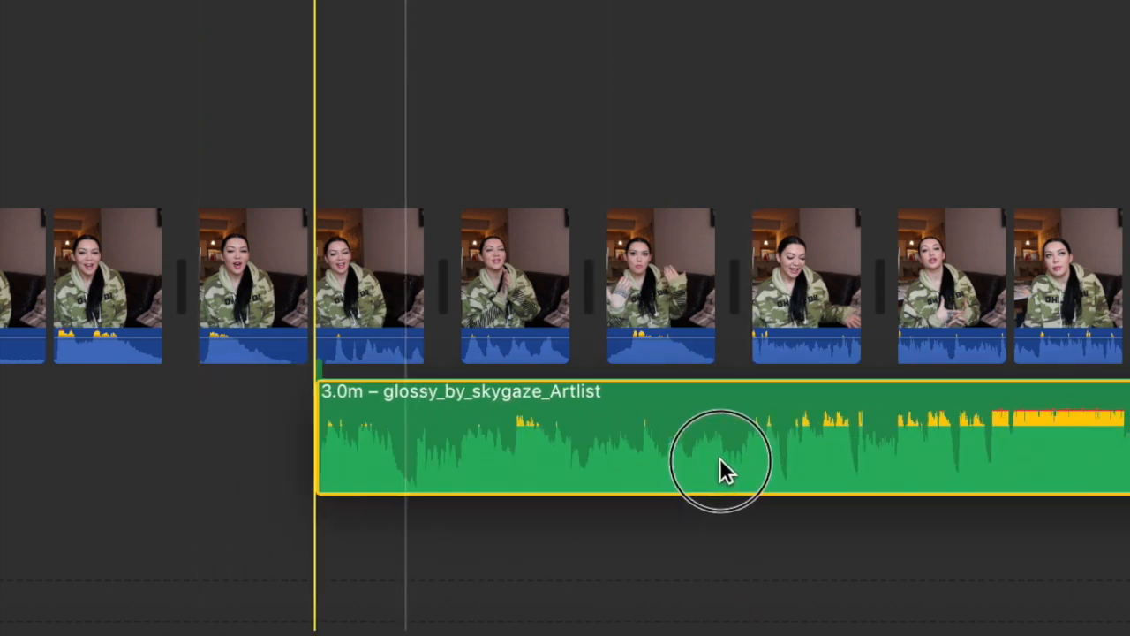
drag(662, 425, 655, 462)
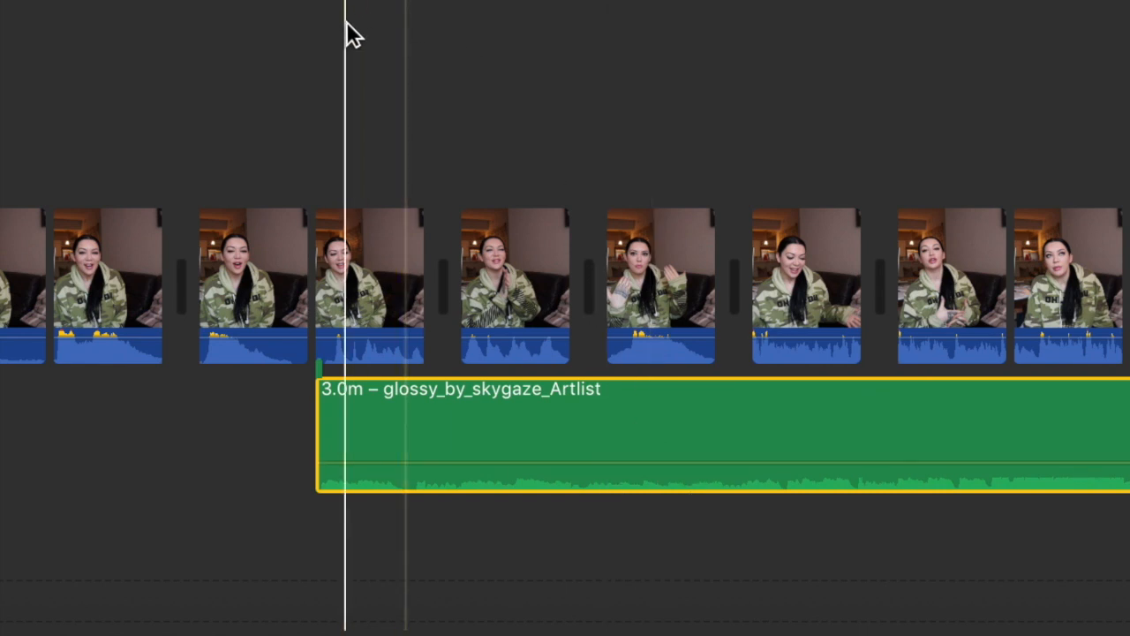
click(312, 31)
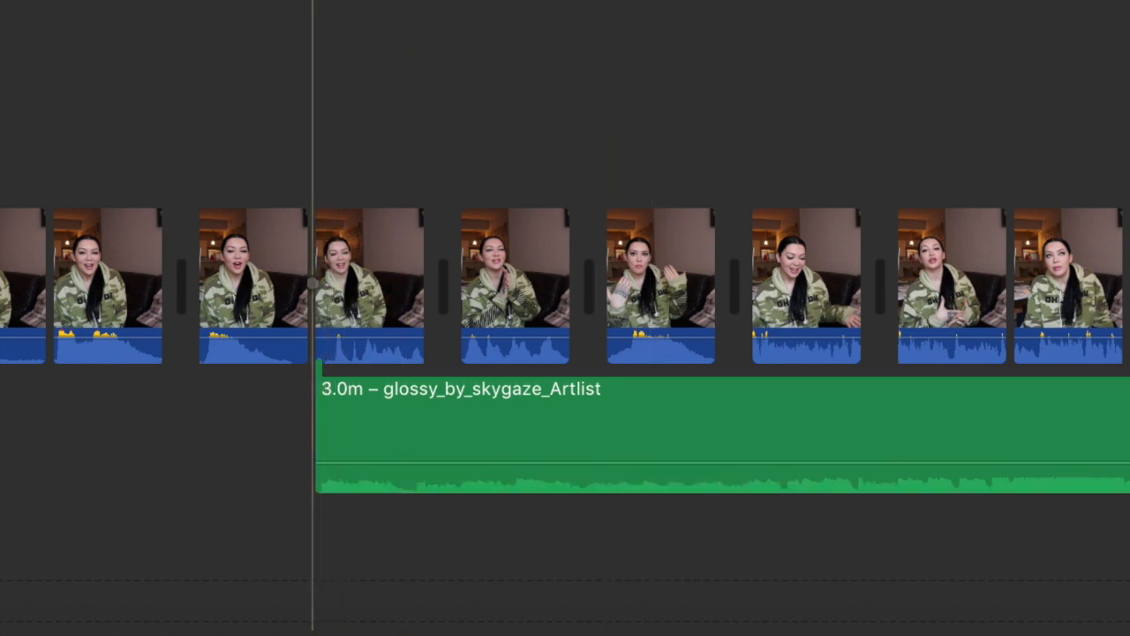
key(space)
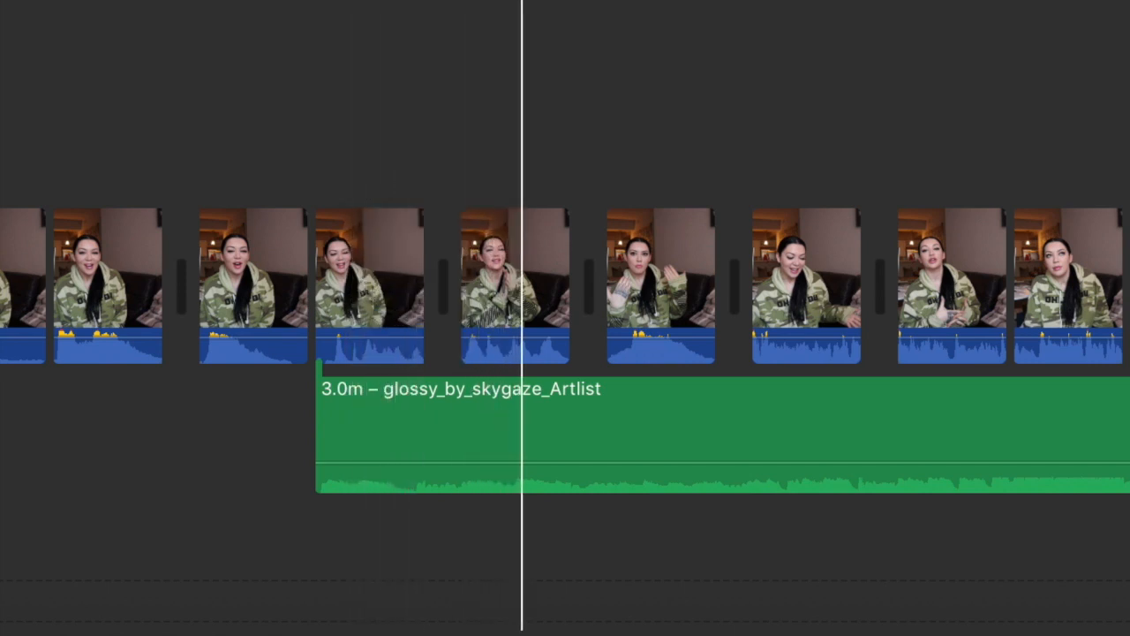
key(space)
Raise the music track's volume slightly above 3% and play the section again to check the balance
click(389, 461)
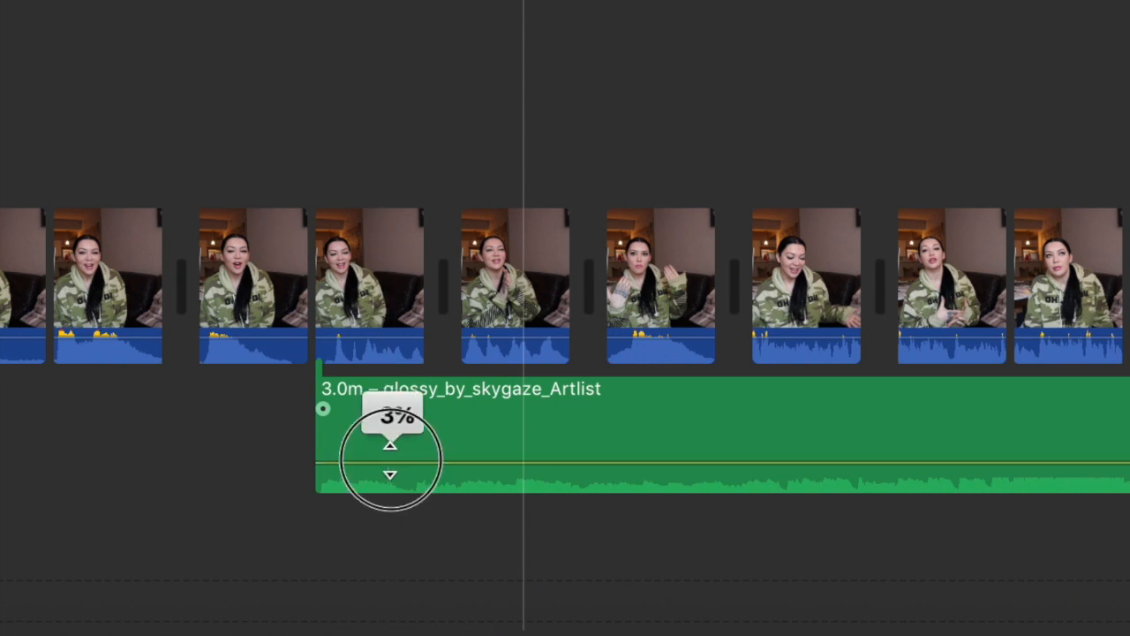
drag(391, 459, 393, 459)
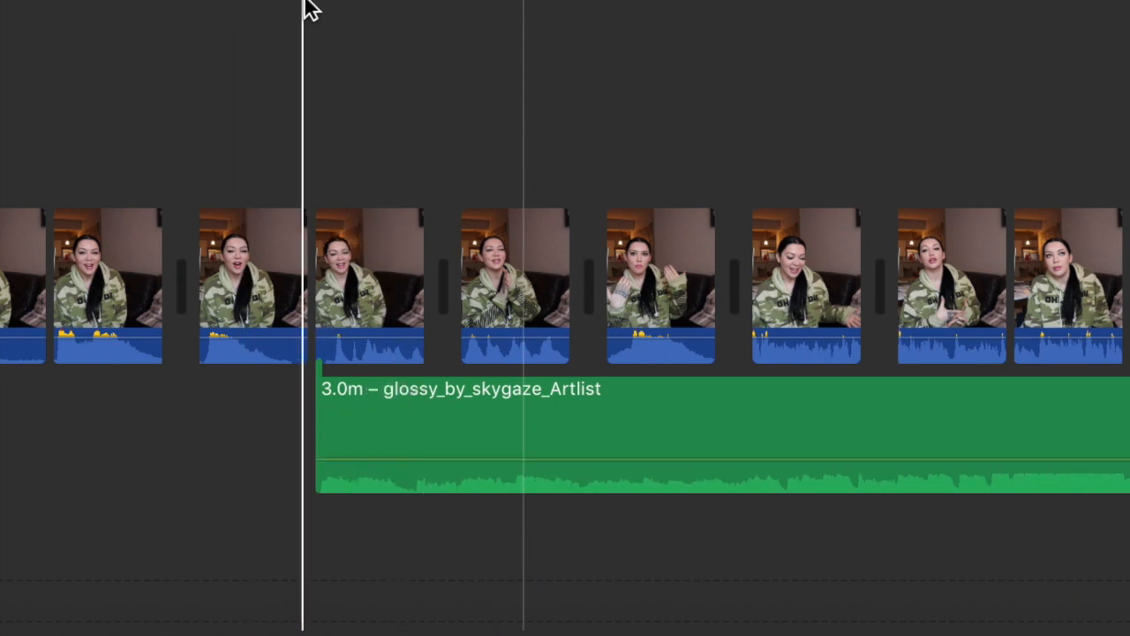
drag(322, 13, 757, 0)
key(space)
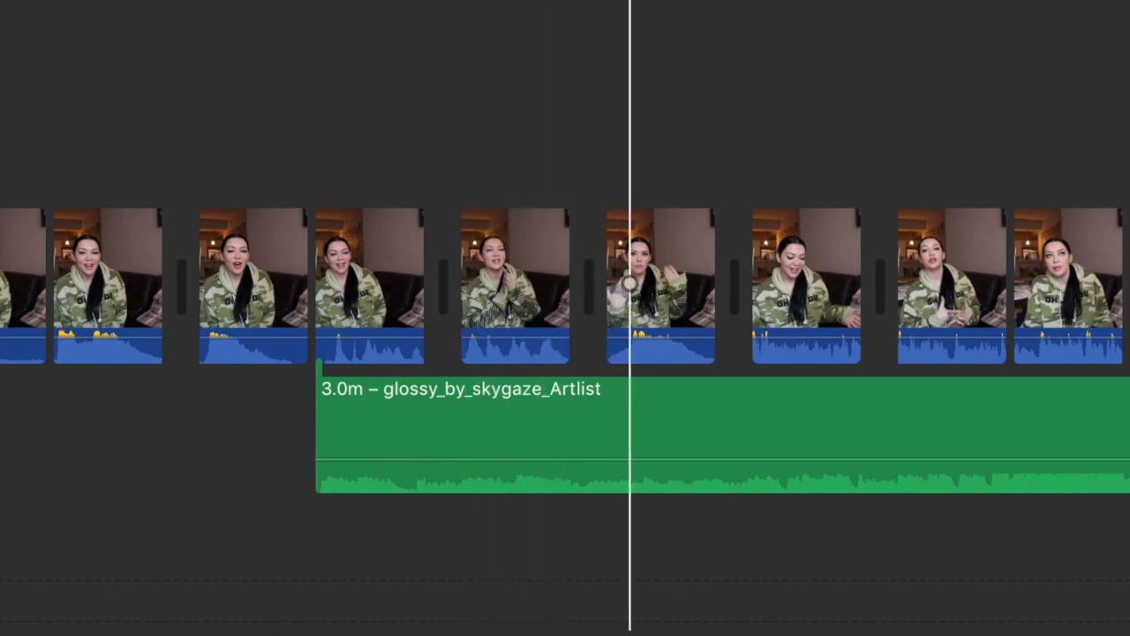
key(space)
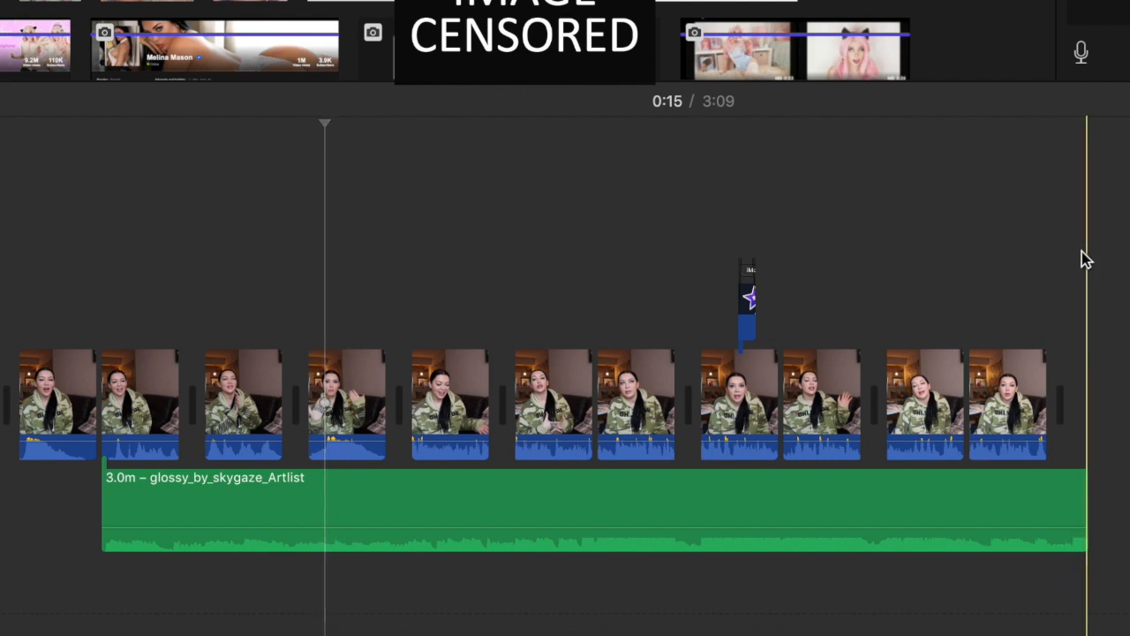
Trim the end of the music track back to the end of the last video clip
click(1014, 402)
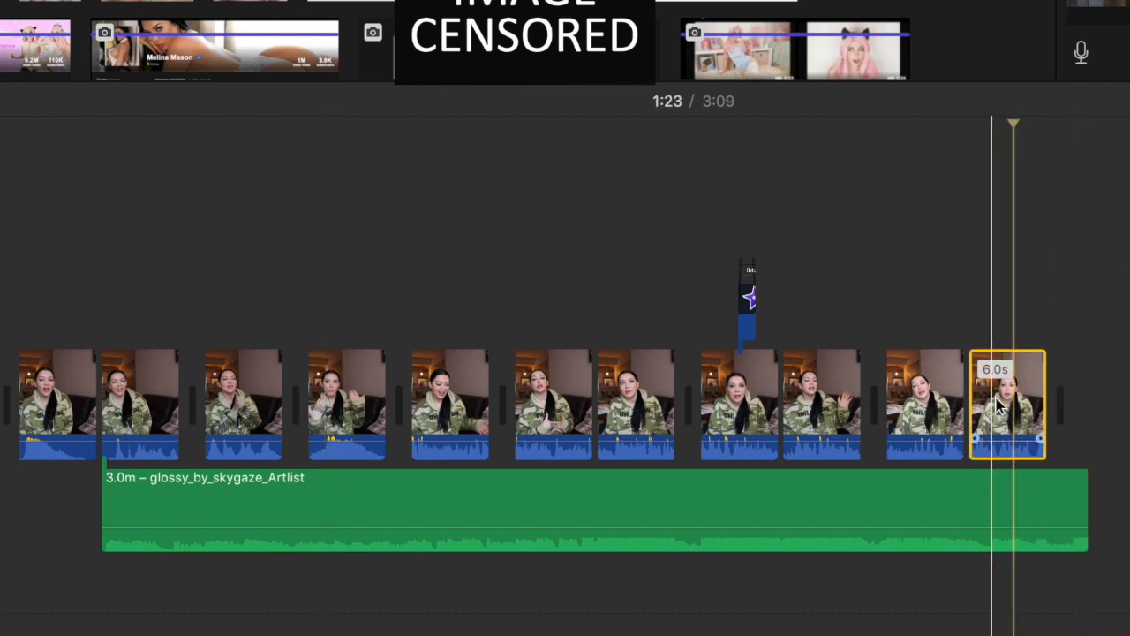
click(1056, 460)
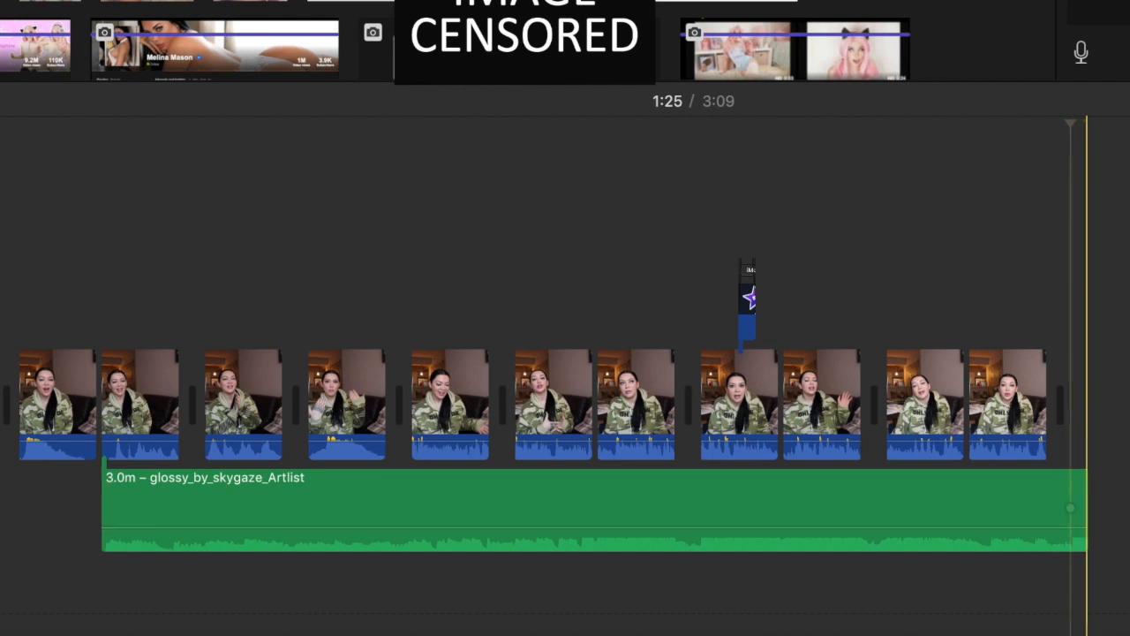
scroll(371, 587, up, 3)
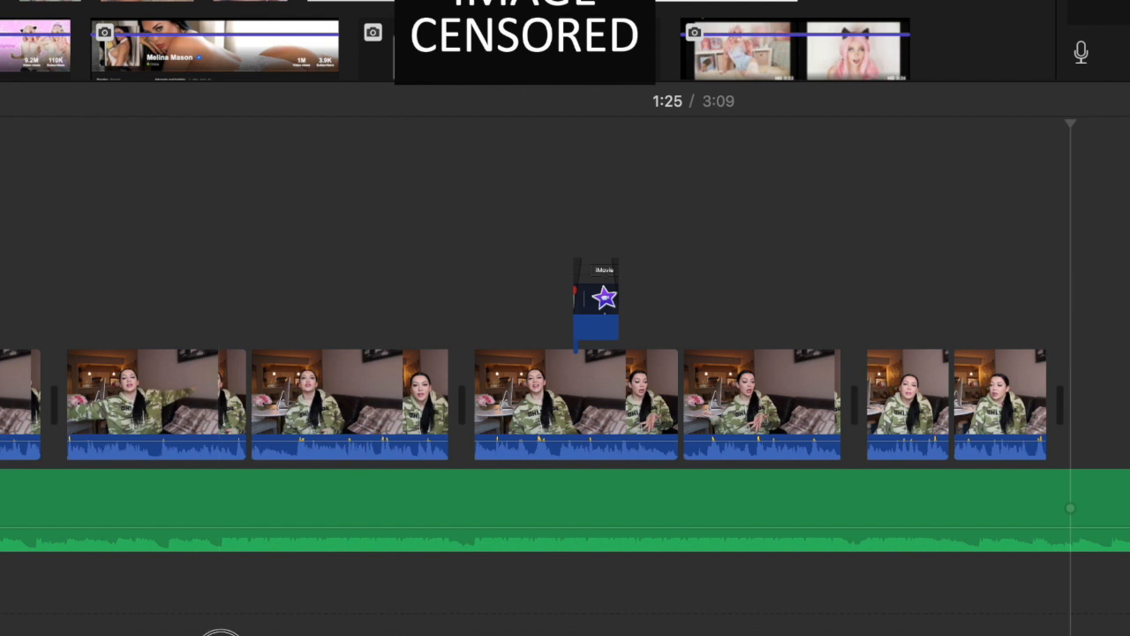
scroll(222, 629, right, 10)
scroll(883, 618, left, 10)
click(565, 477)
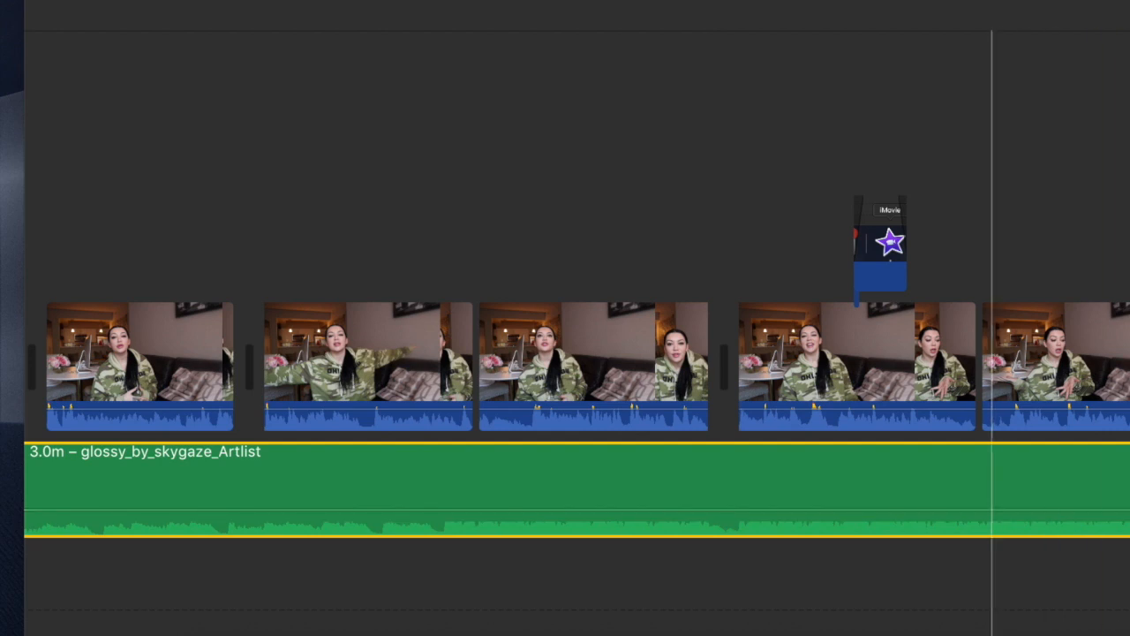
scroll(291, 446, right, 15)
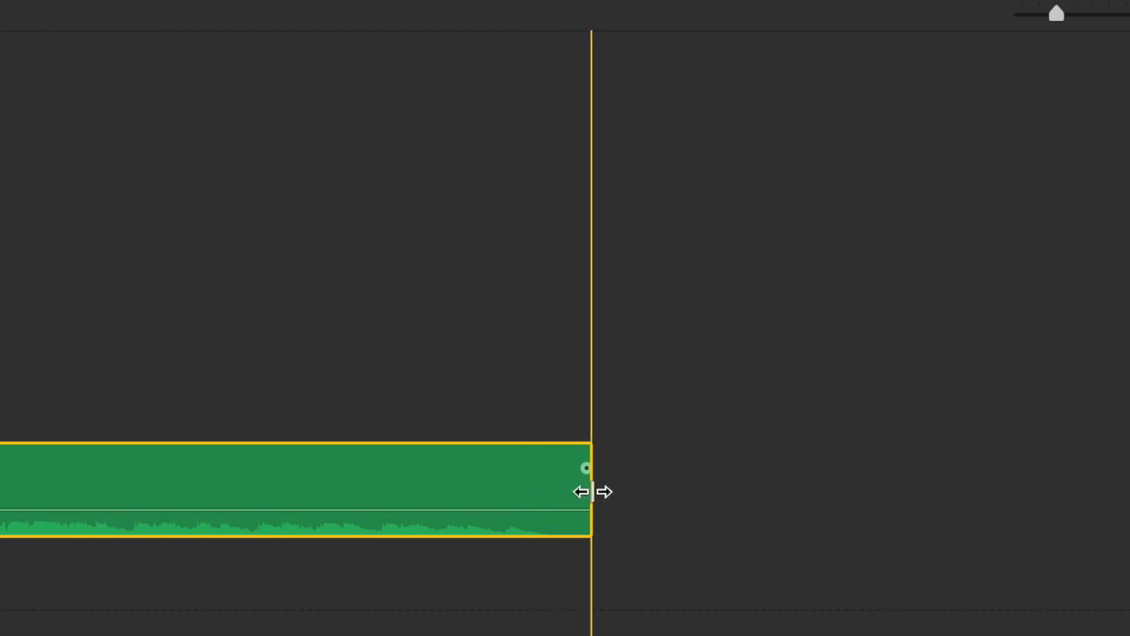
drag(591, 492, 71, 520)
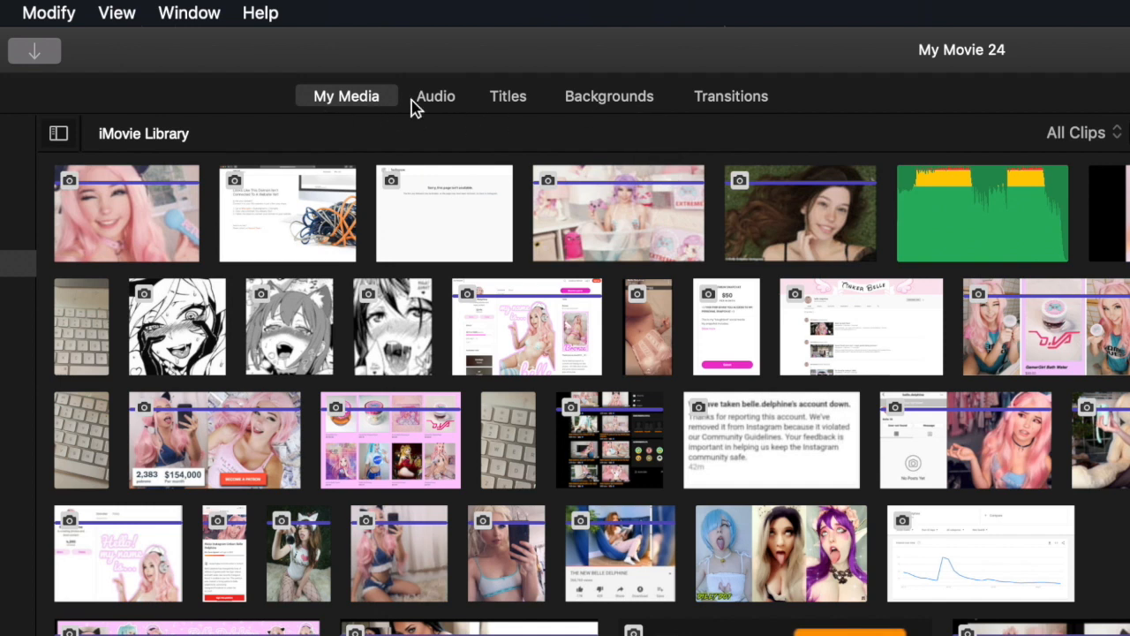
Add the White background to the timeline after the last video clip
click(618, 99)
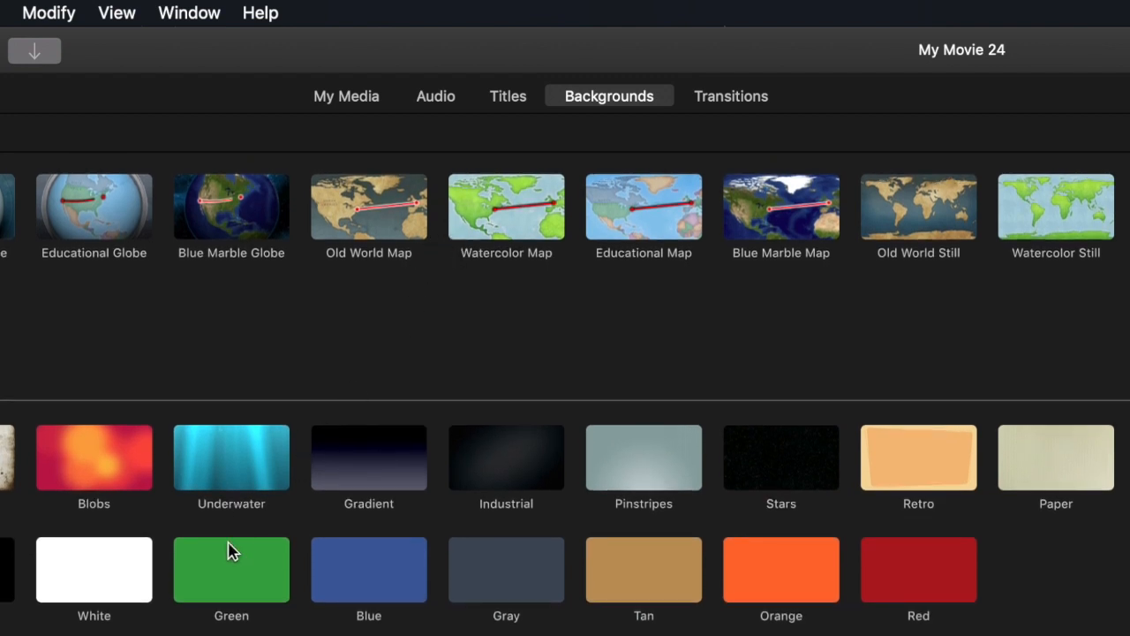
drag(91, 573, 289, 635)
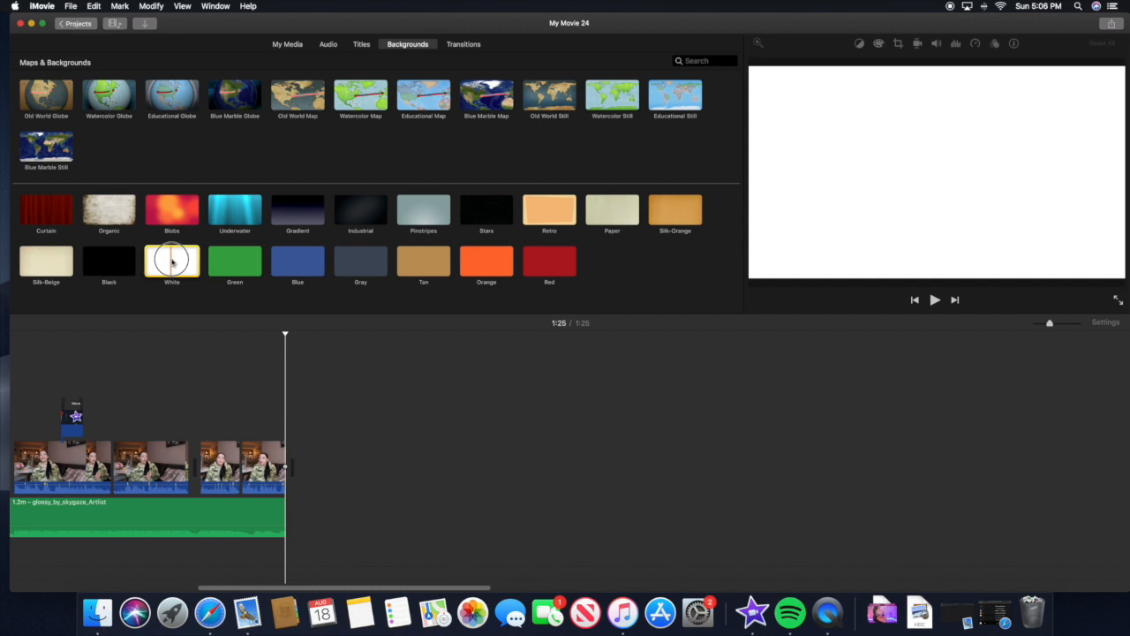
drag(261, 313, 299, 471)
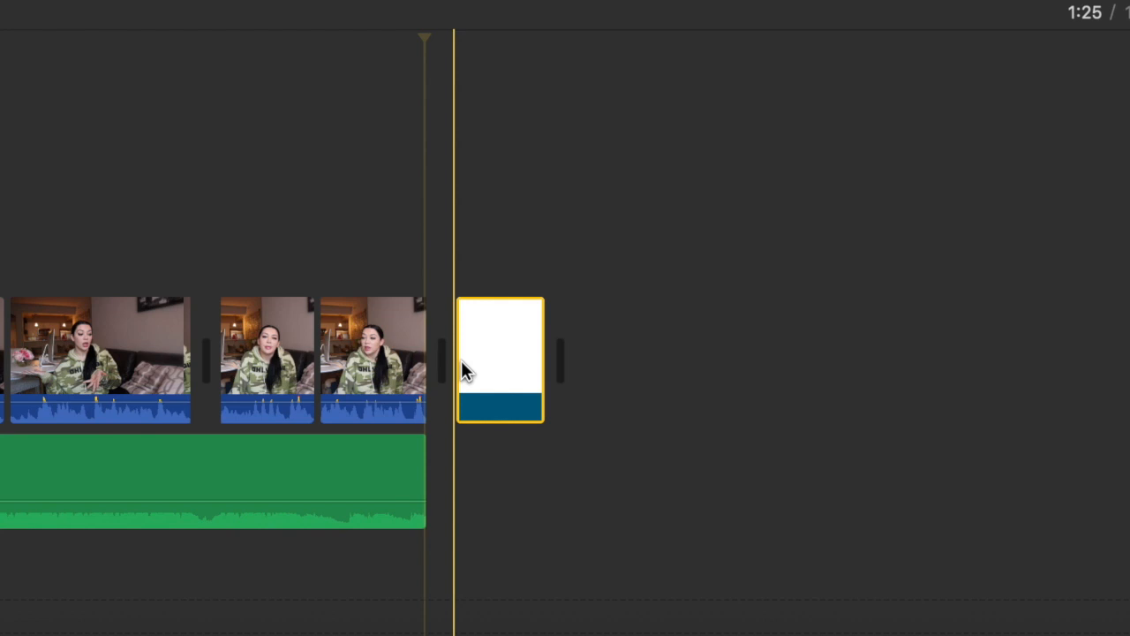
Lengthen the white background clip and the music beneath it so both end at 1:35, and play that section
drag(433, 474, 649, 494)
click(469, 315)
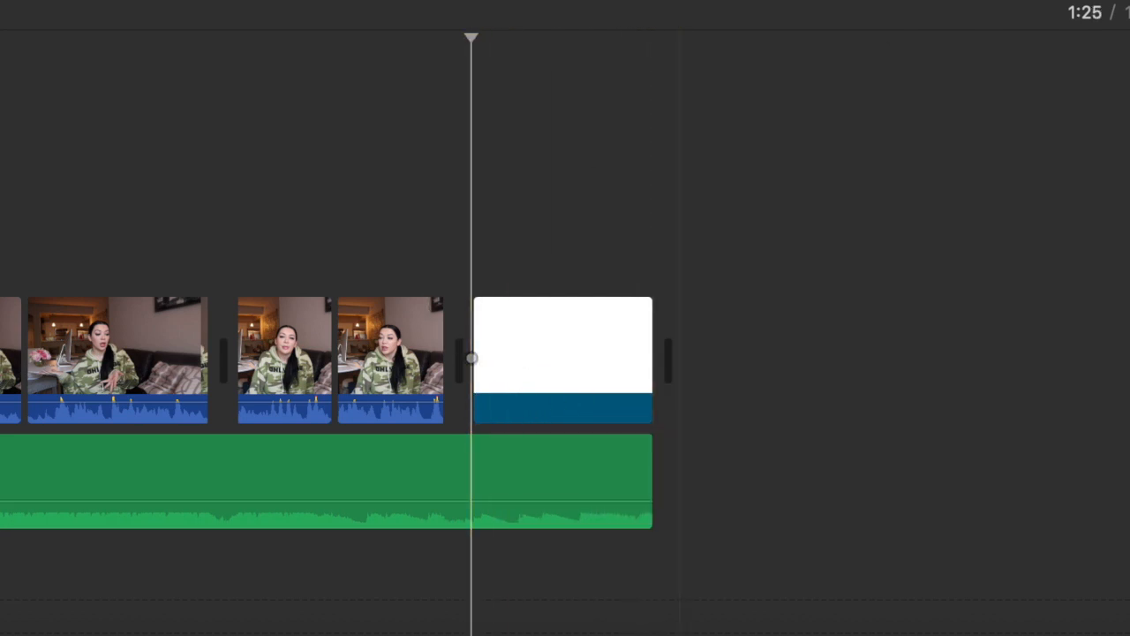
key(space)
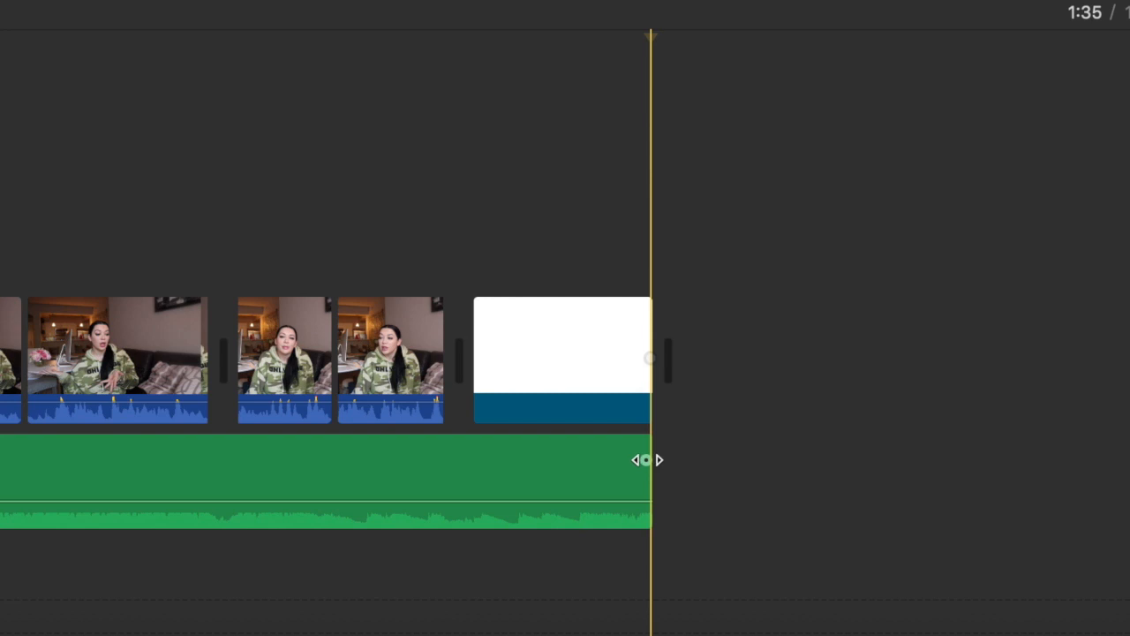
Fade out the music from the end of the last talking clip to the track's end and play the fade
drag(645, 459, 443, 462)
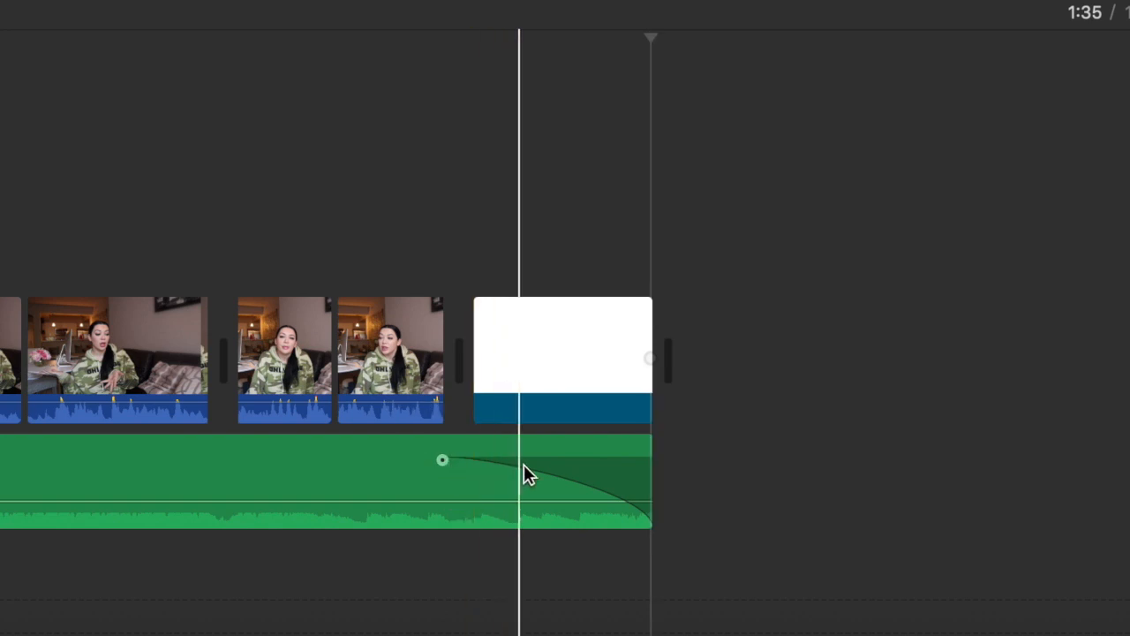
click(449, 288)
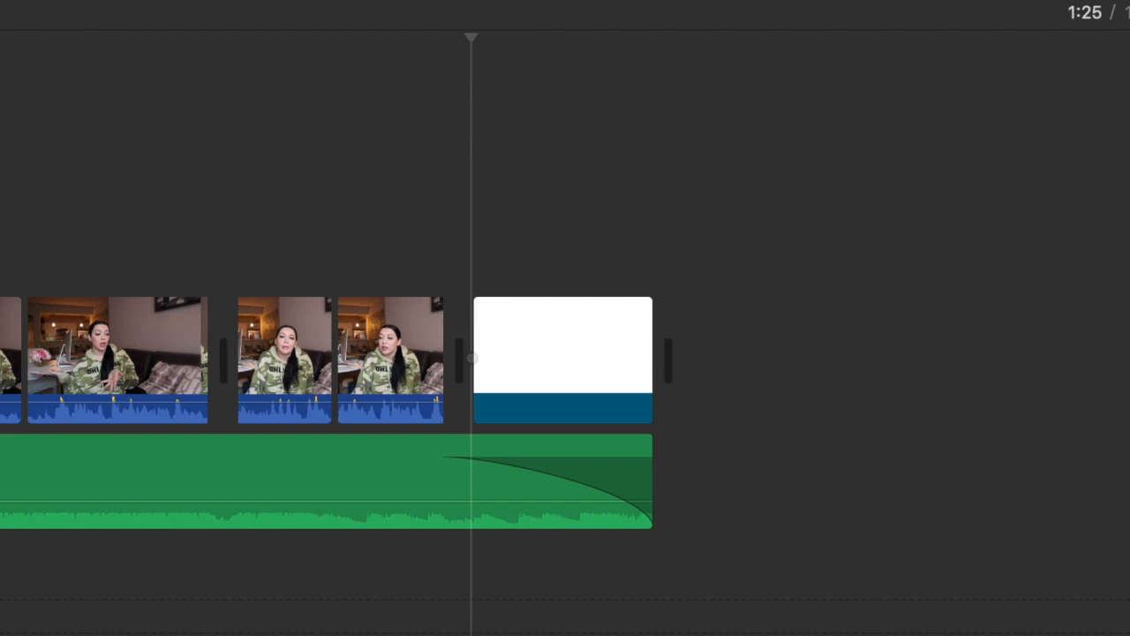
key(space)
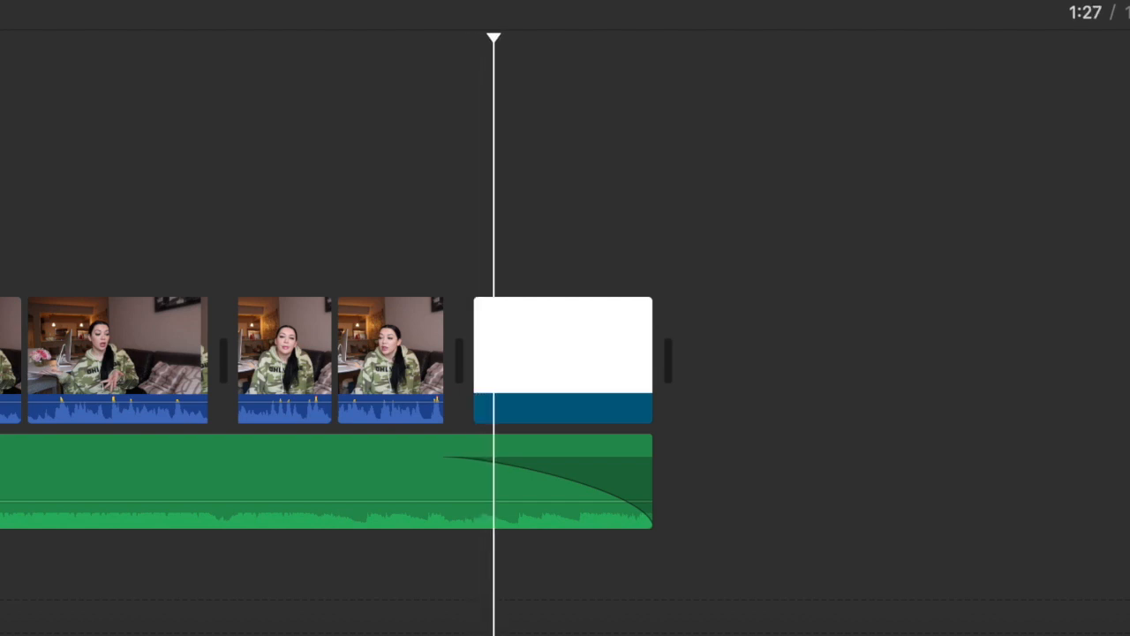